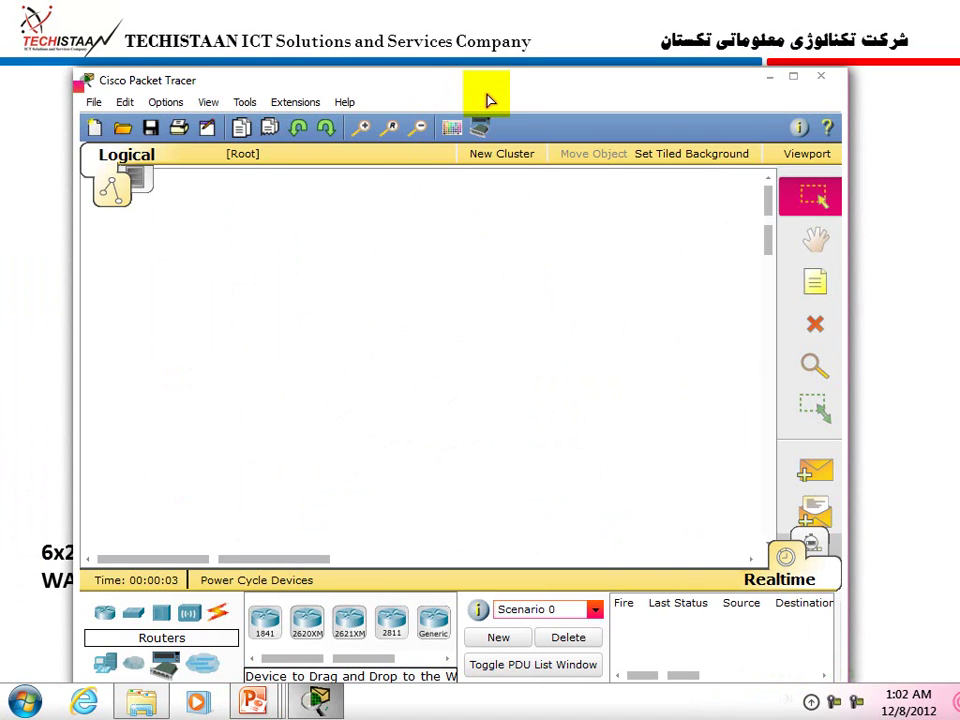
# Place a 2811 router in the upper-middle area of the maximised logical workspace.
pyautogui.click(793, 77)
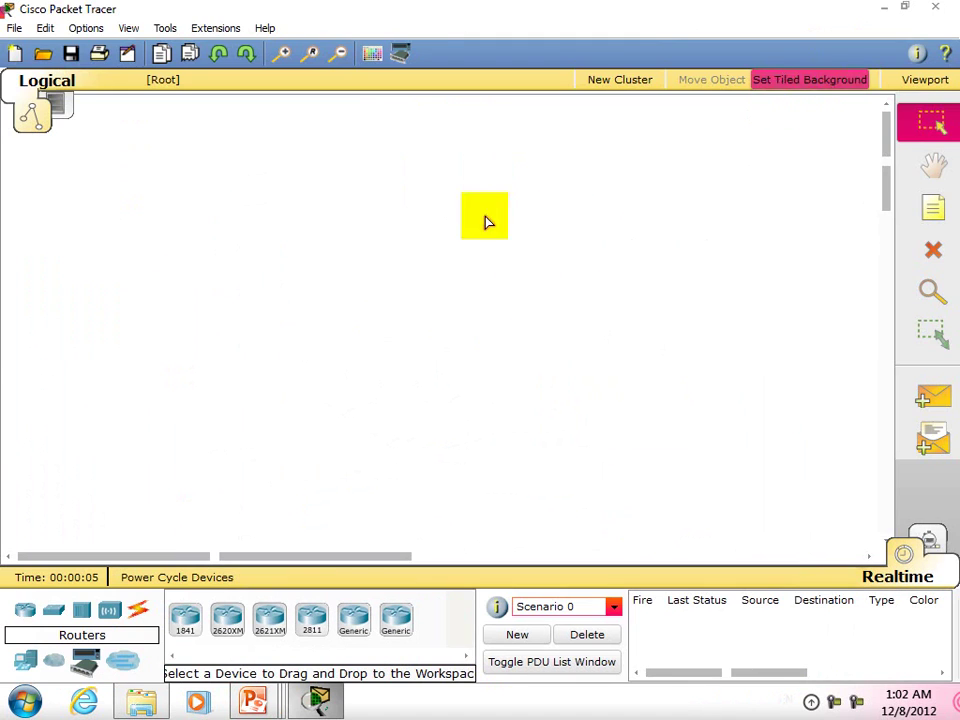
pyautogui.moveTo(313, 618); pyautogui.dragTo(375, 262)
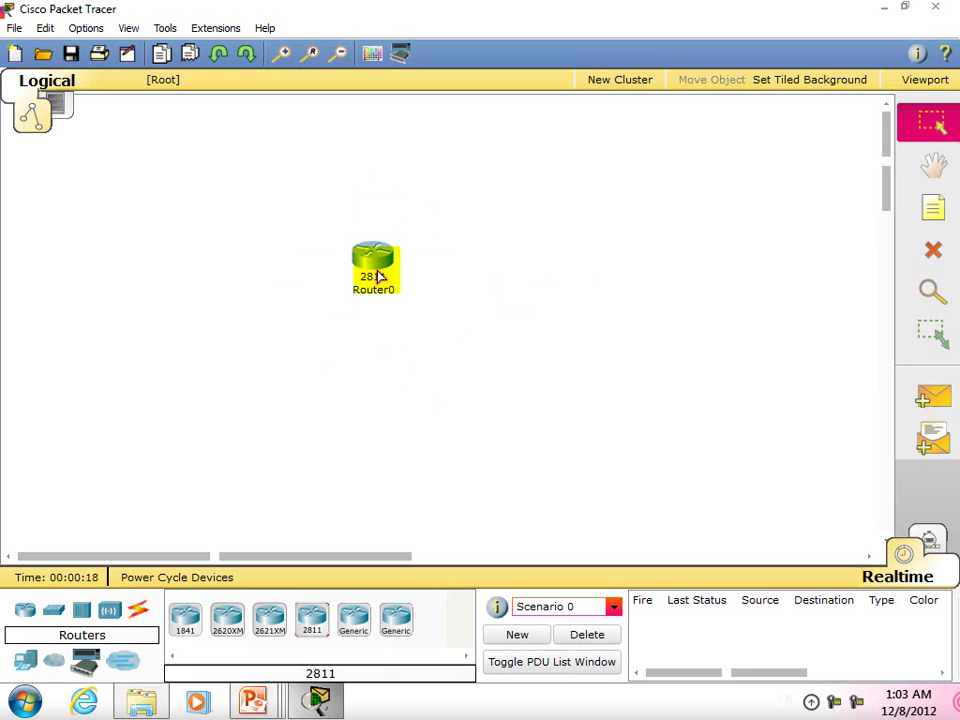
# Add a workspace note listing 192.168.0.1 and 192.168.0.10 beside the router, and move the router farther from the note.
pyautogui.click(940, 215)
pyautogui.click(468, 322)
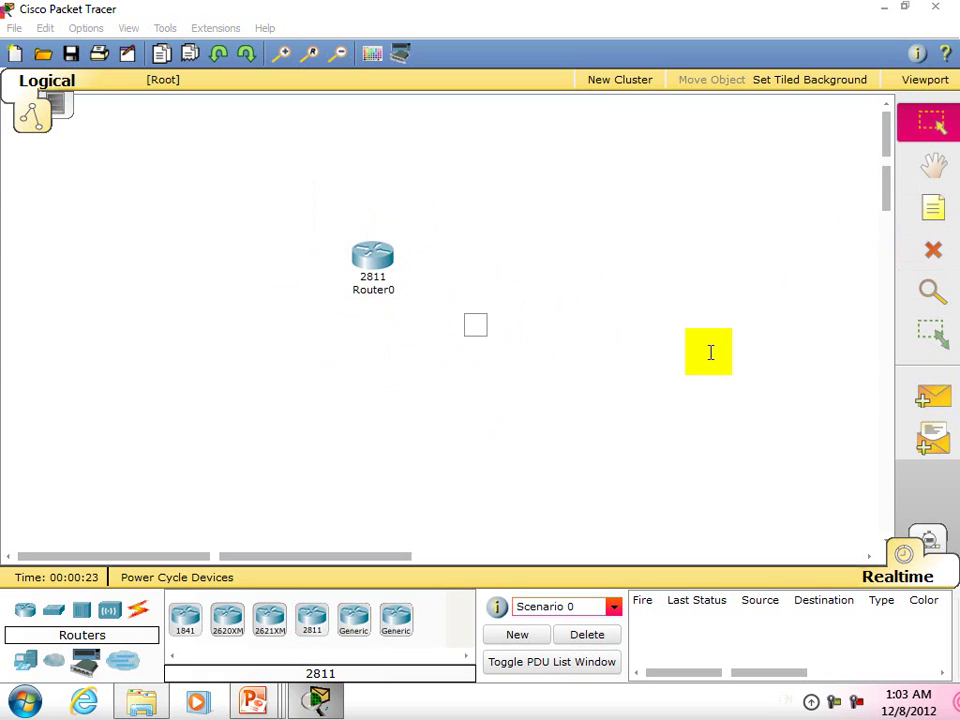
pyautogui.write('192.168')
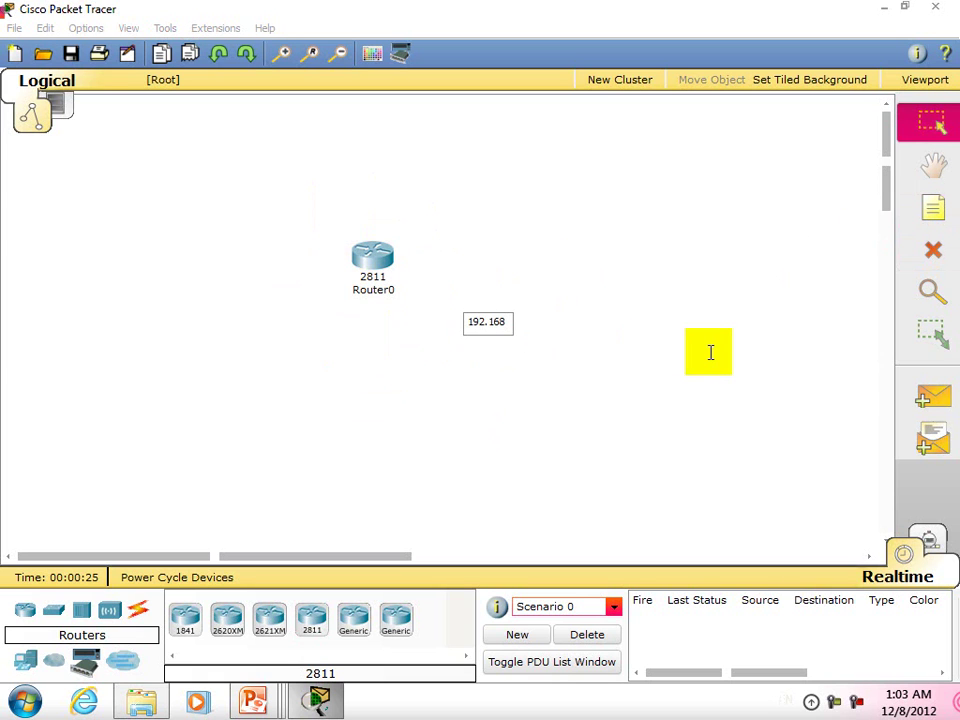
pyautogui.write('.0.1')
pyautogui.press('Return')
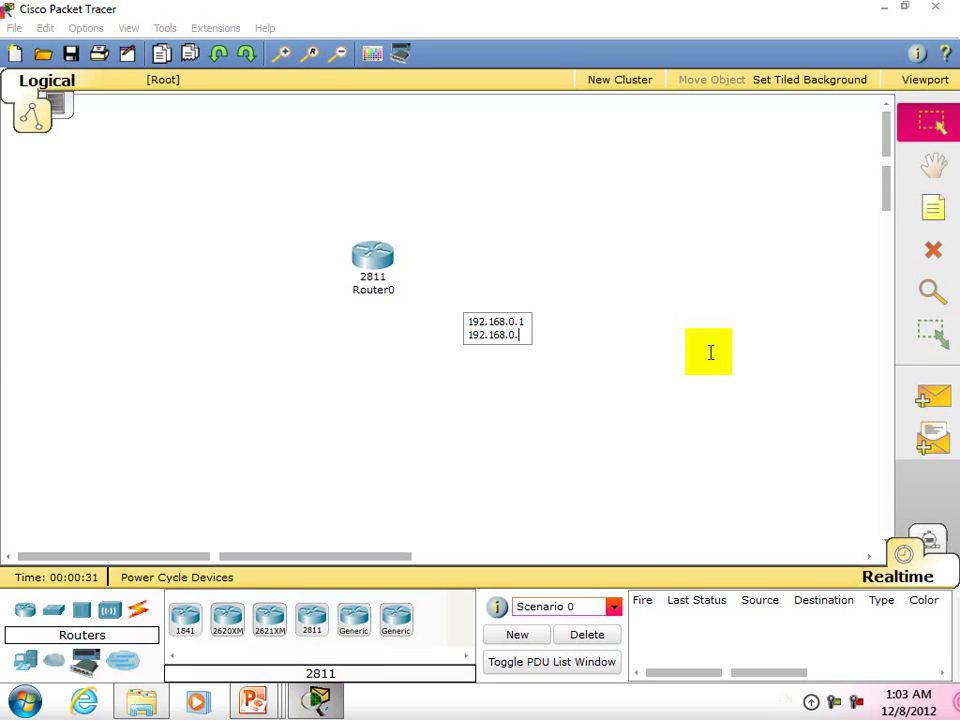
pyautogui.write('192.168.0.10')
pyautogui.click(707, 360)
pyautogui.moveTo(381, 266); pyautogui.dragTo(288, 245)
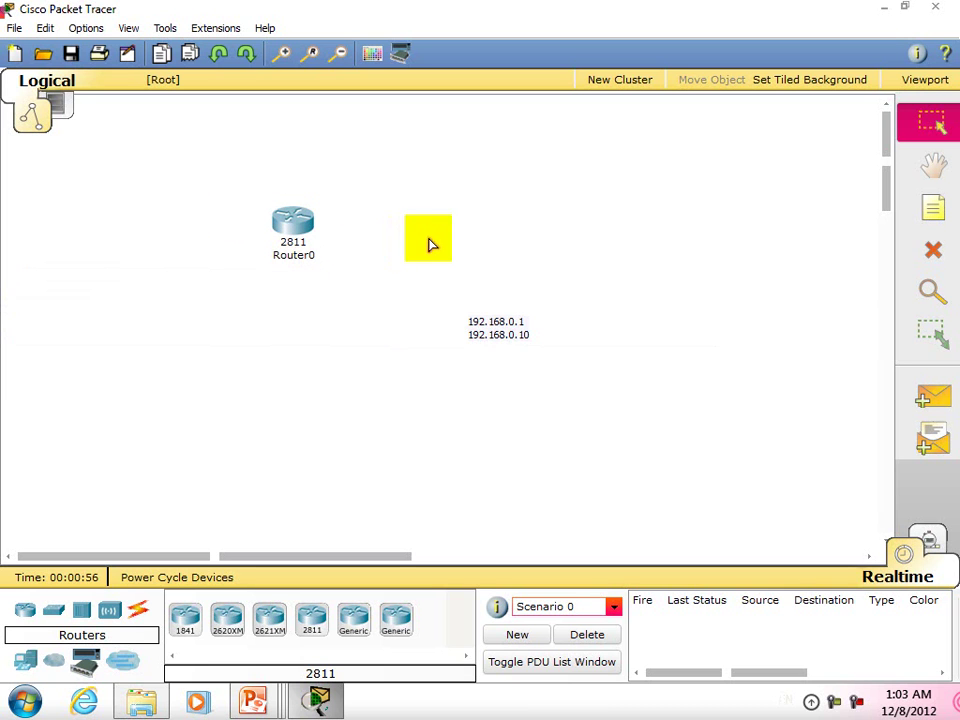
# Change the second address in the workspace note to 192.168.0.254.
pyautogui.click(482, 336)
pyautogui.moveTo(518, 321); pyautogui.dragTo(468, 324)
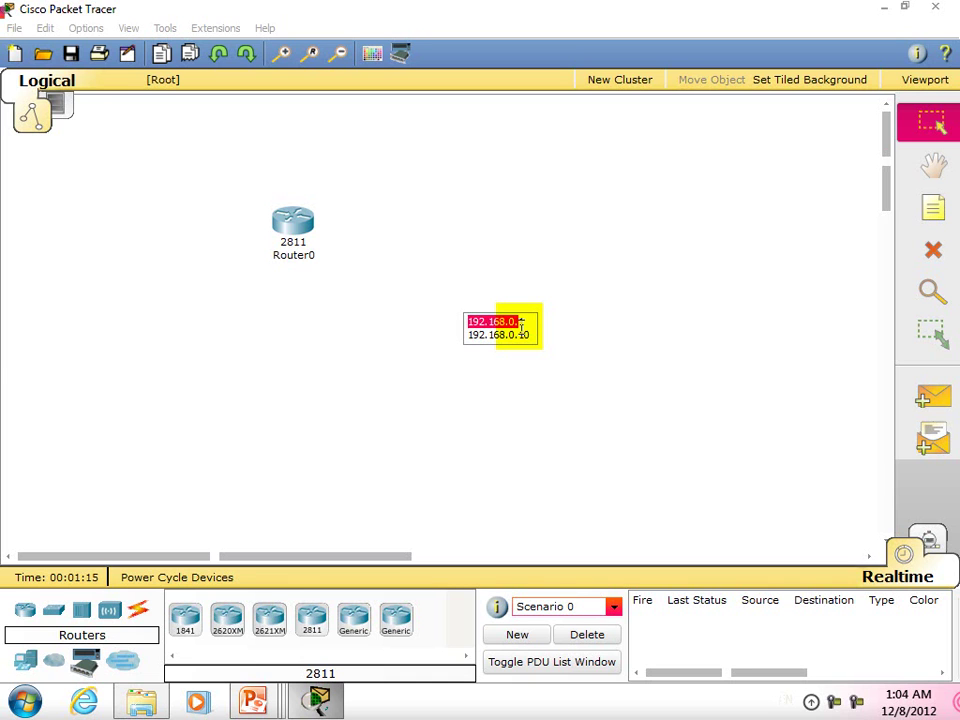
pyautogui.moveTo(534, 330); pyautogui.dragTo(461, 356)
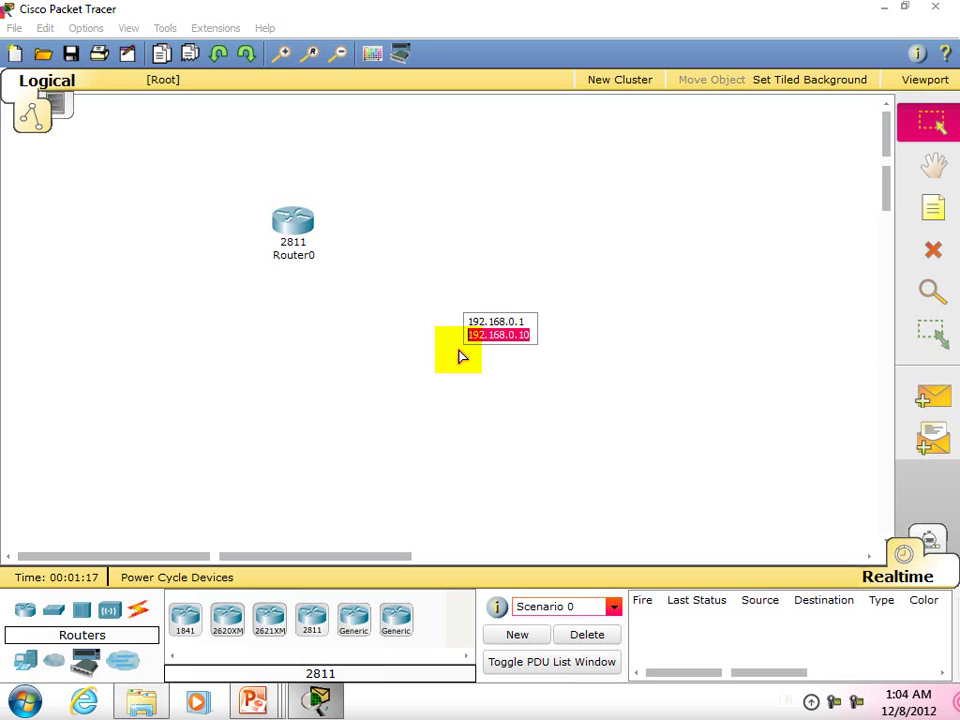
pyautogui.write('192.168.0.')
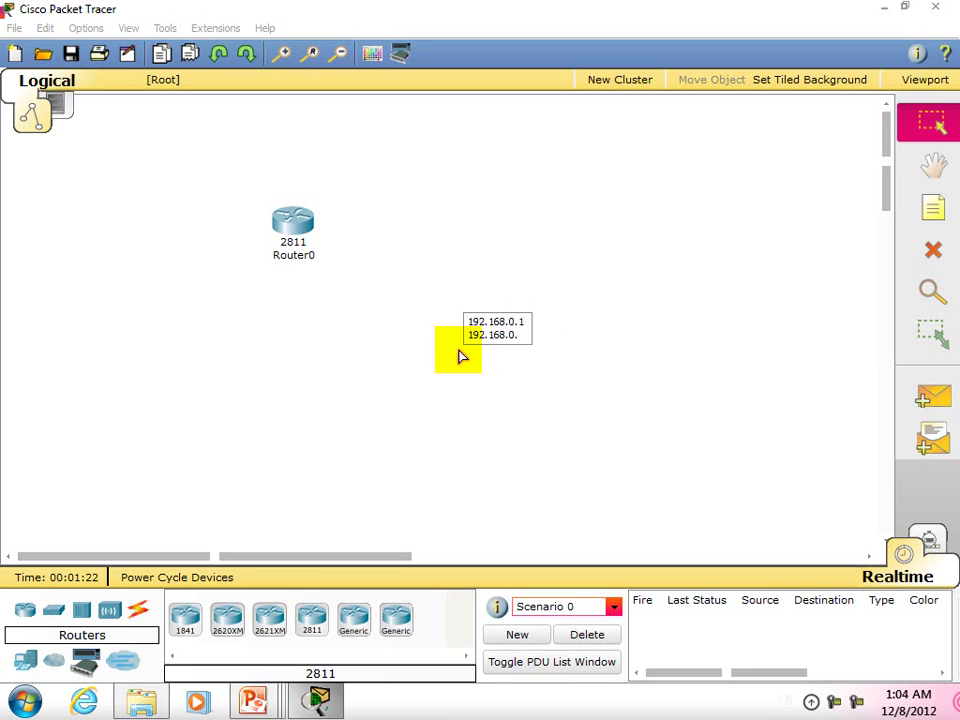
pyautogui.write('254')
pyautogui.moveTo(514, 335); pyautogui.dragTo(455, 340)
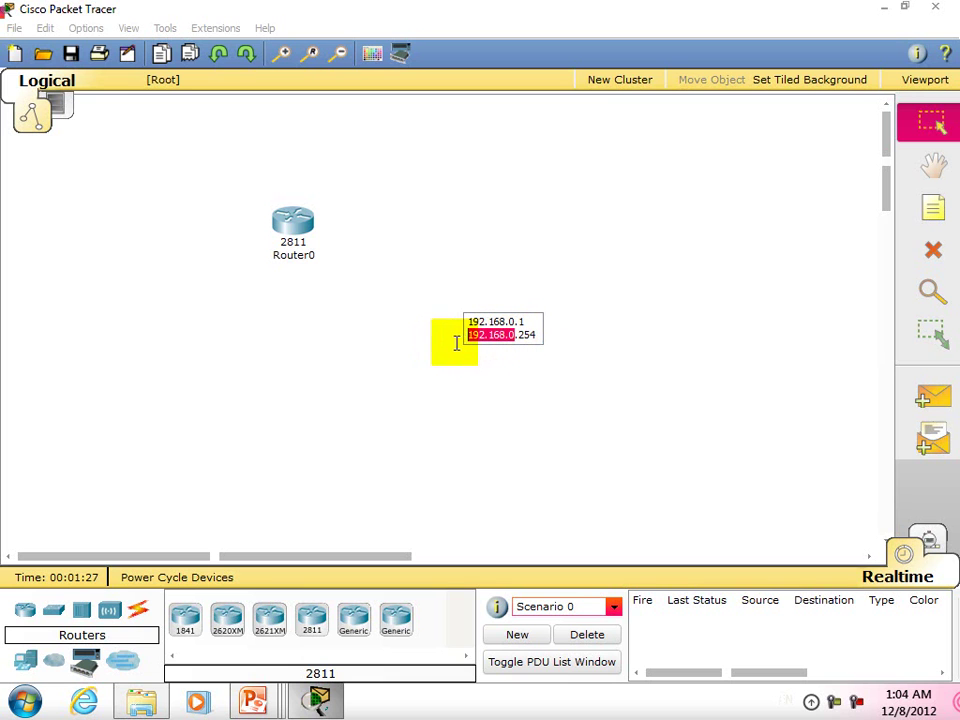
# Change the second address in the workspace note to 192.168.2.1.
pyautogui.click(284, 52)
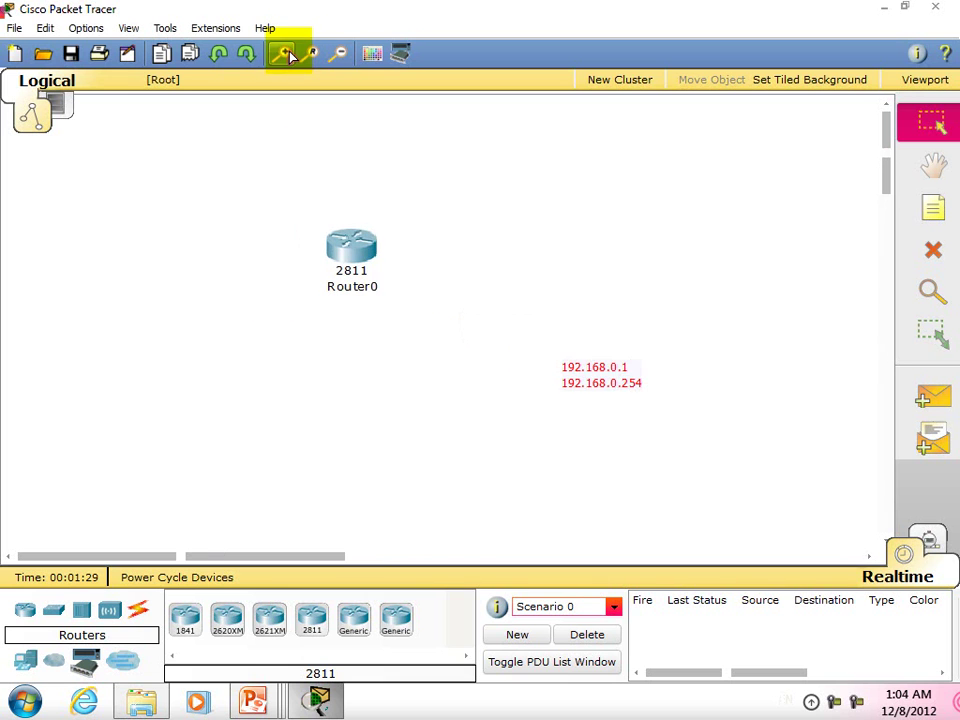
pyautogui.doubleClick(576, 384)
pyautogui.doubleClick(582, 380)
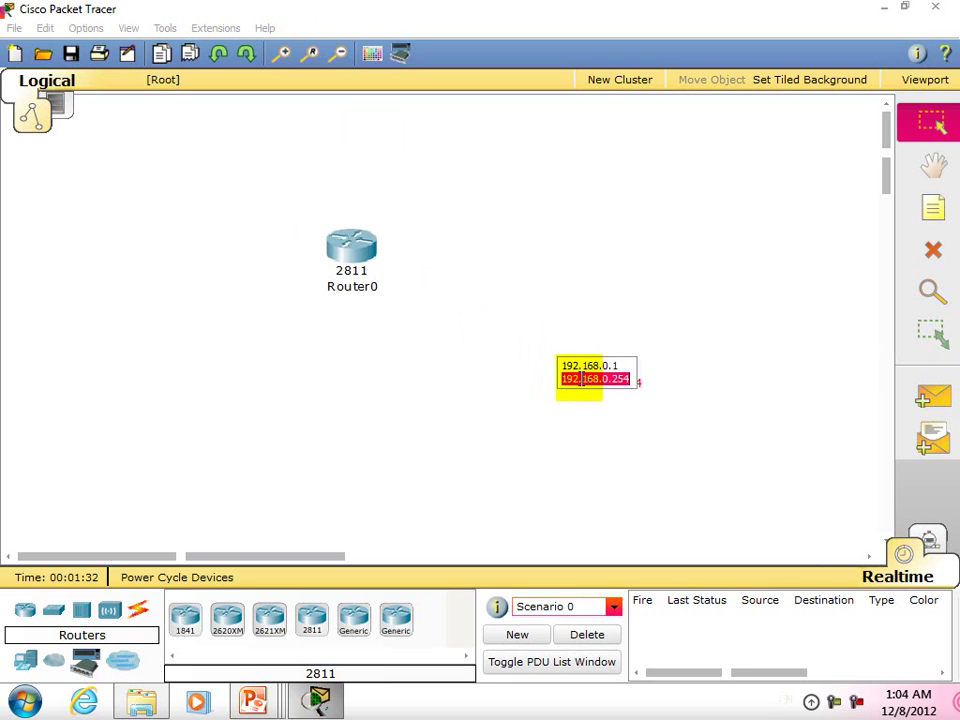
pyautogui.write('1')
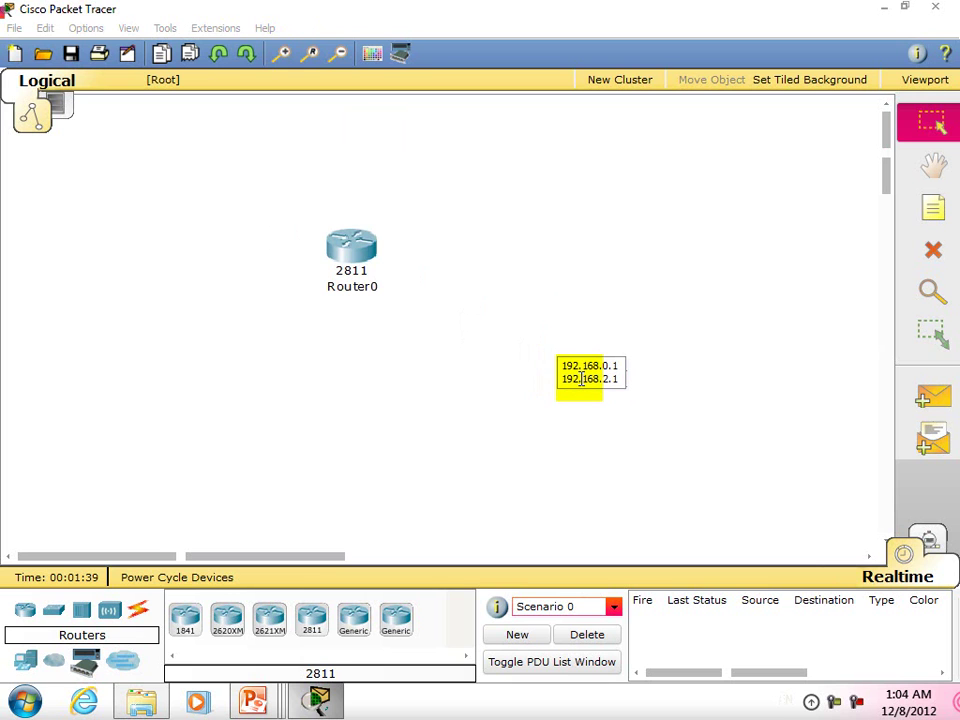
pyautogui.moveTo(611, 377); pyautogui.dragTo(643, 381)
pyautogui.click(574, 364)
pyautogui.click(628, 382)
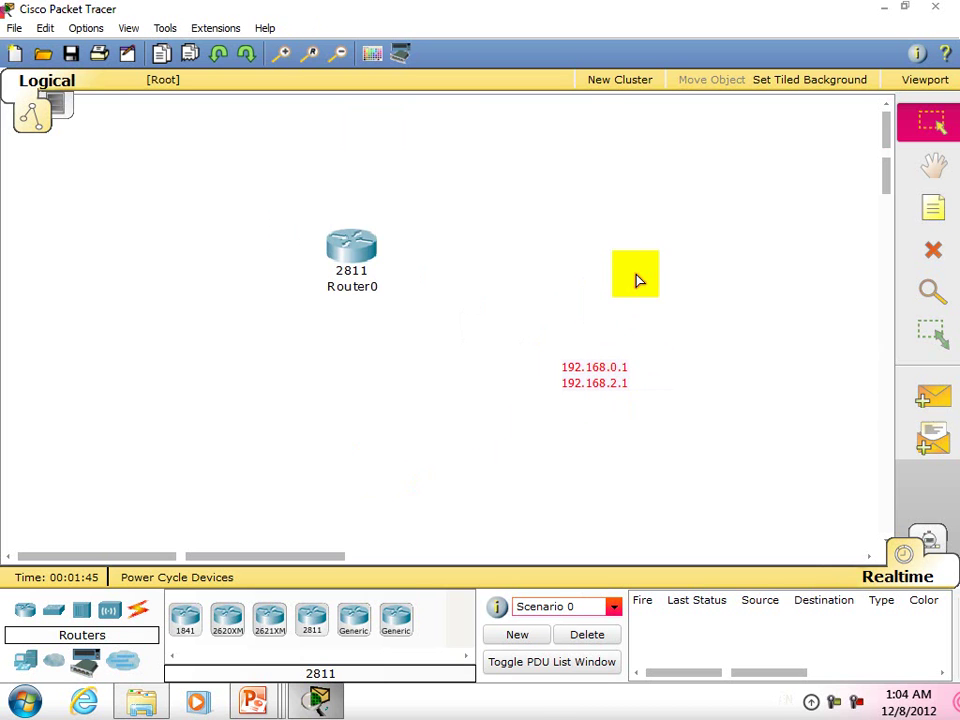
# Open the router's command-line interface in a maximised window and decline the initial configuration dialog.
pyautogui.click(375, 262)
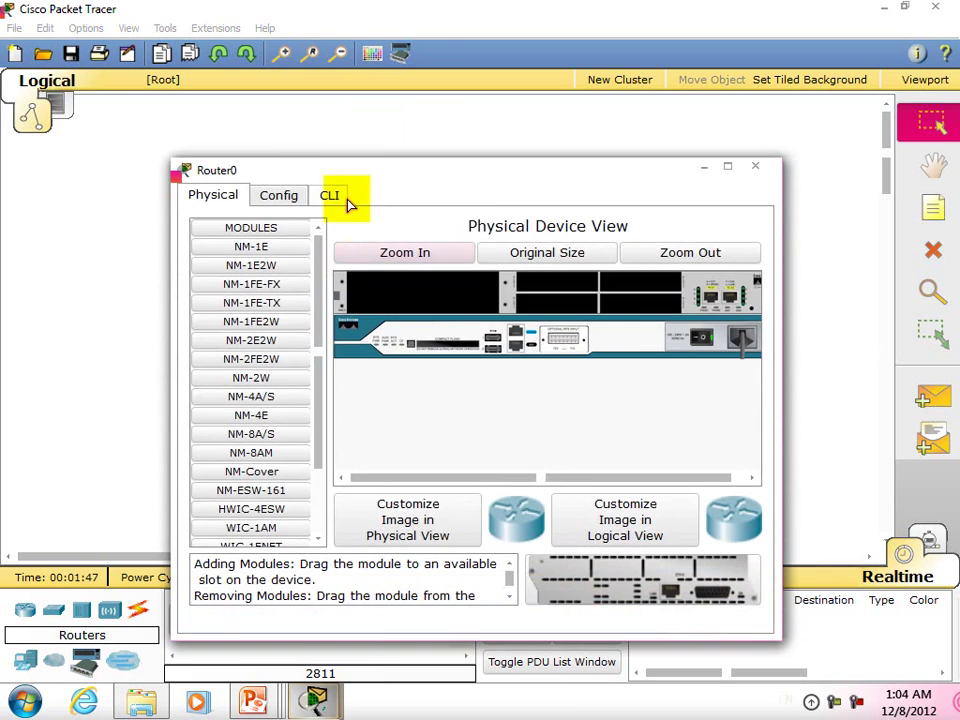
pyautogui.click(331, 195)
pyautogui.moveTo(493, 178); pyautogui.dragTo(497, 3)
pyautogui.press('Return')
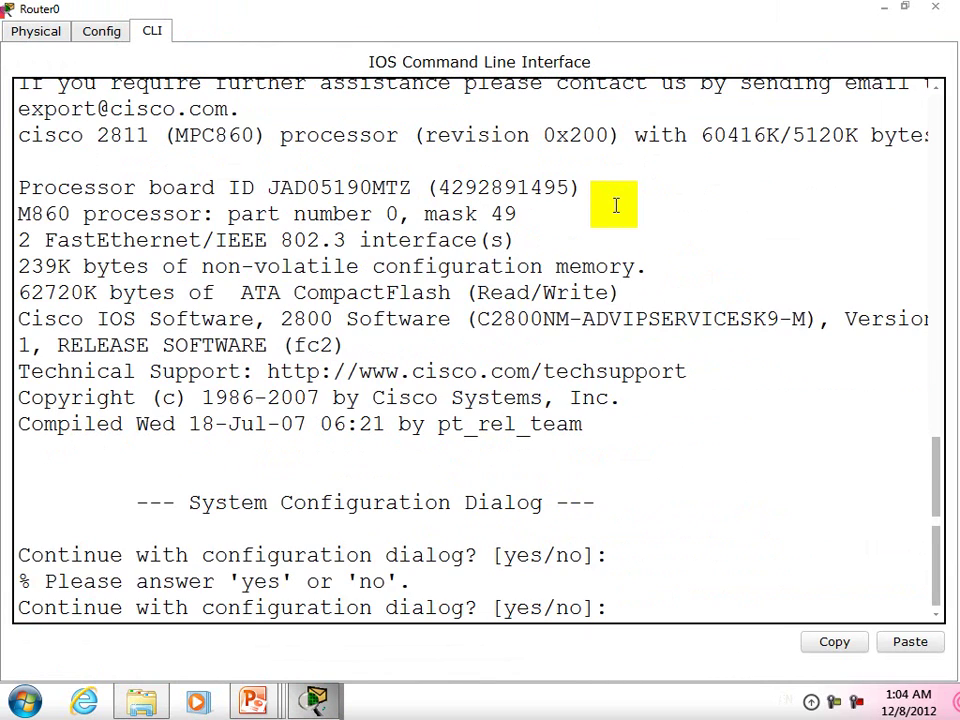
pyautogui.write('n')
pyautogui.press('Return')
pyautogui.press('Return')
pyautogui.press('Return')
# Enter privileged EXEC mode on the router with the en command.
pyautogui.write('en')
pyautogui.press('Return')
pyautogui.press('Return')
pyautogui.press('Return')
pyautogui.press('Return')
pyautogui.press('Return')
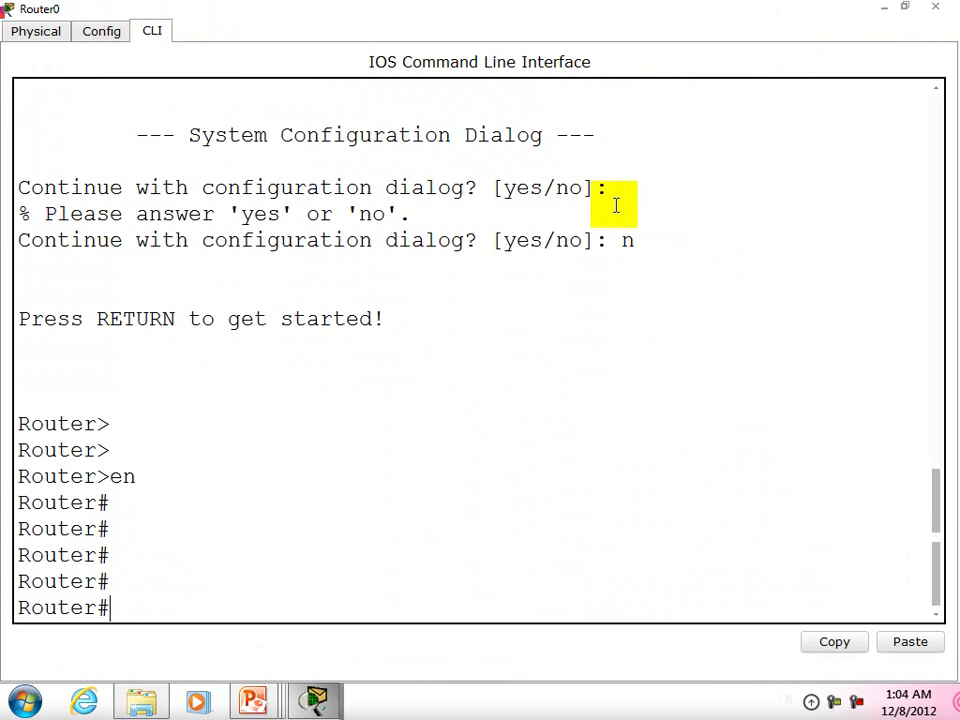
# Run show ip interface brief and examine the address assignments of the router's FastEthernet interfaces.
pyautogui.write('sh')
pyautogui.press('Tab')
pyautogui.write('ip int')
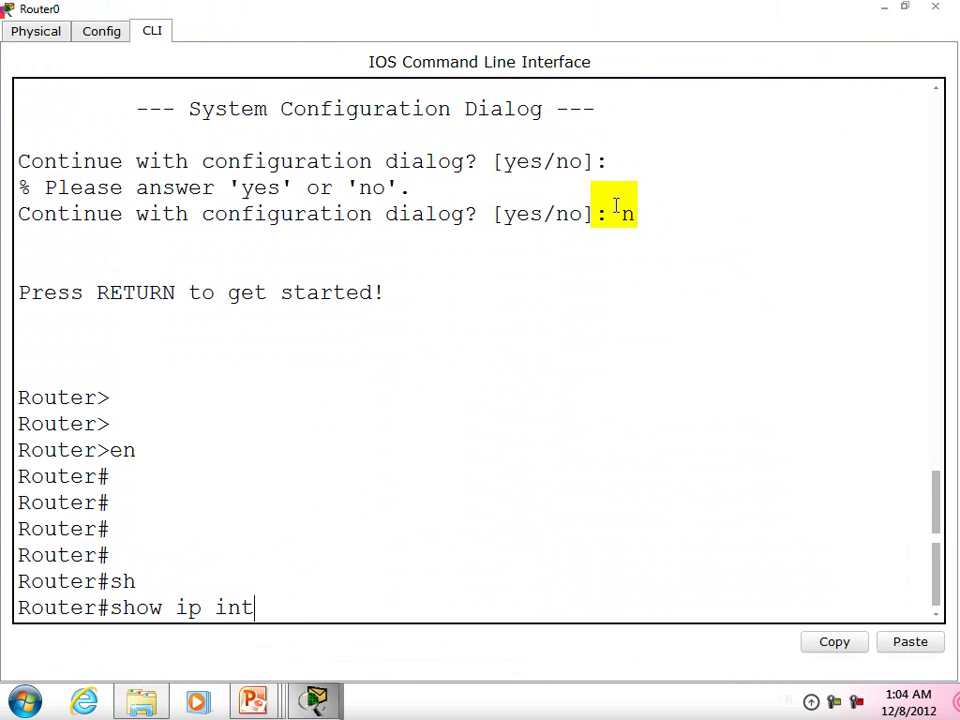
pyautogui.press('Tab')
pyautogui.write('br')
pyautogui.press('Tab')
pyautogui.press('Return')
pyautogui.click(185, 470)
pyautogui.moveTo(148, 463); pyautogui.dragTo(110, 461)
pyautogui.moveTo(236, 476); pyautogui.dragTo(4, 445)
pyautogui.click(400, 476)
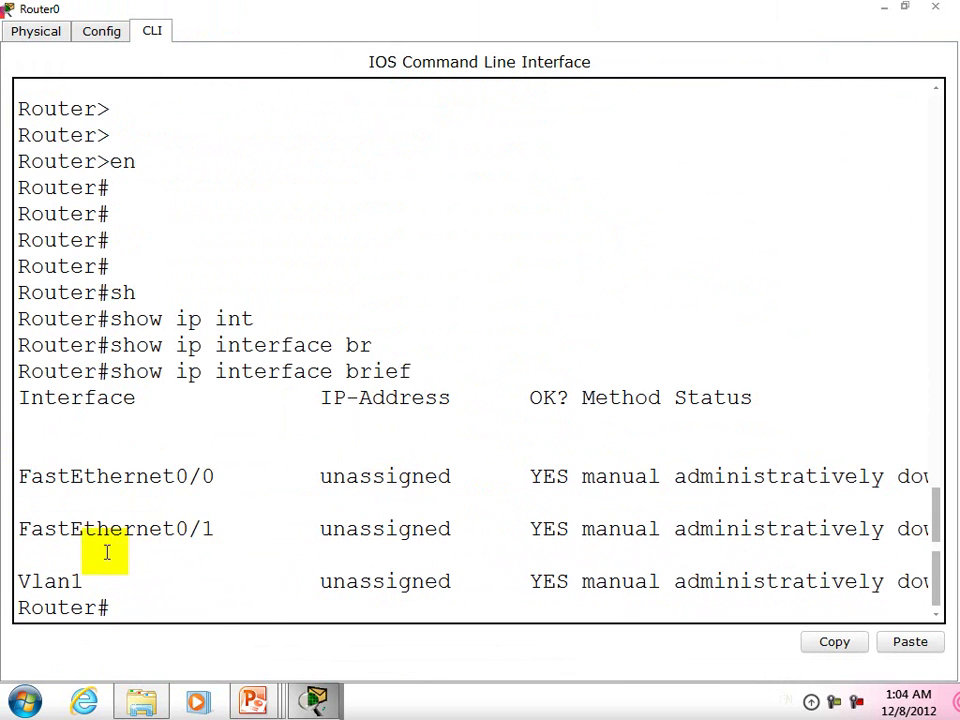
pyautogui.moveTo(204, 513)
pyautogui.mouseDown()
pyautogui.moveTo(165, 484)
pyautogui.moveTo(207, 514)
pyautogui.mouseUp()
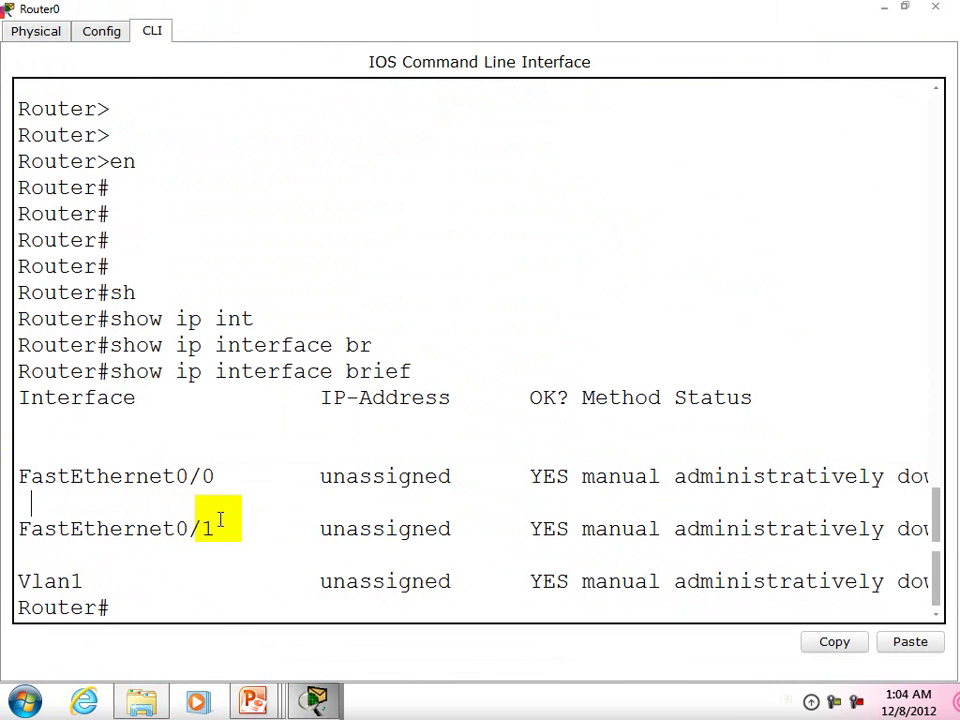
pyautogui.click(325, 480)
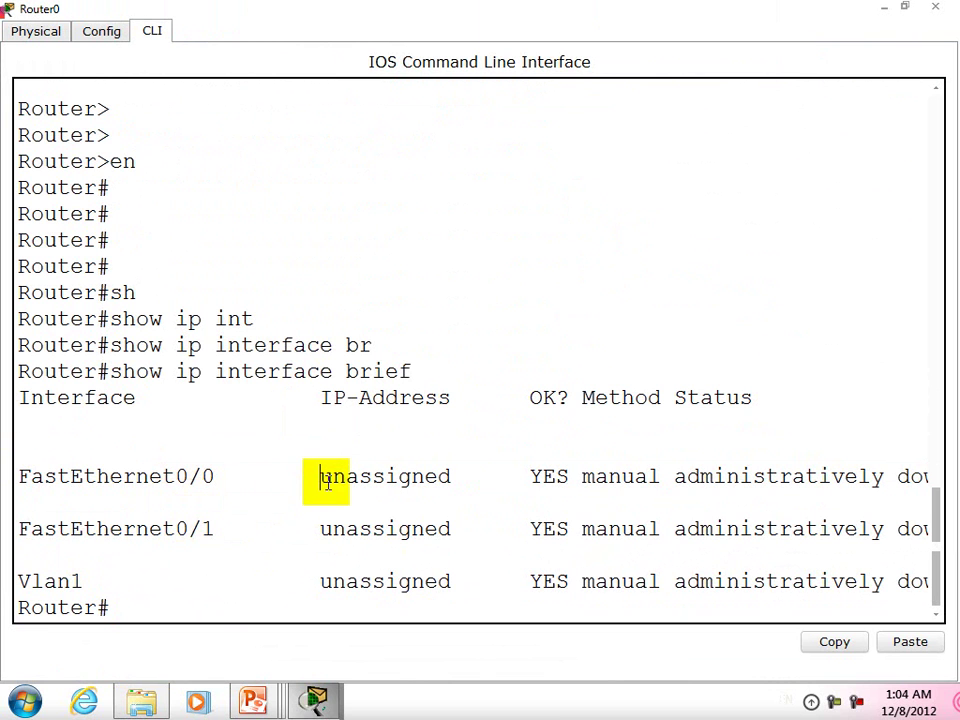
# Enter global configuration mode on the router with conf t.
pyautogui.press('Return')
pyautogui.press('Return')
pyautogui.write('conf t')
pyautogui.press('Return')
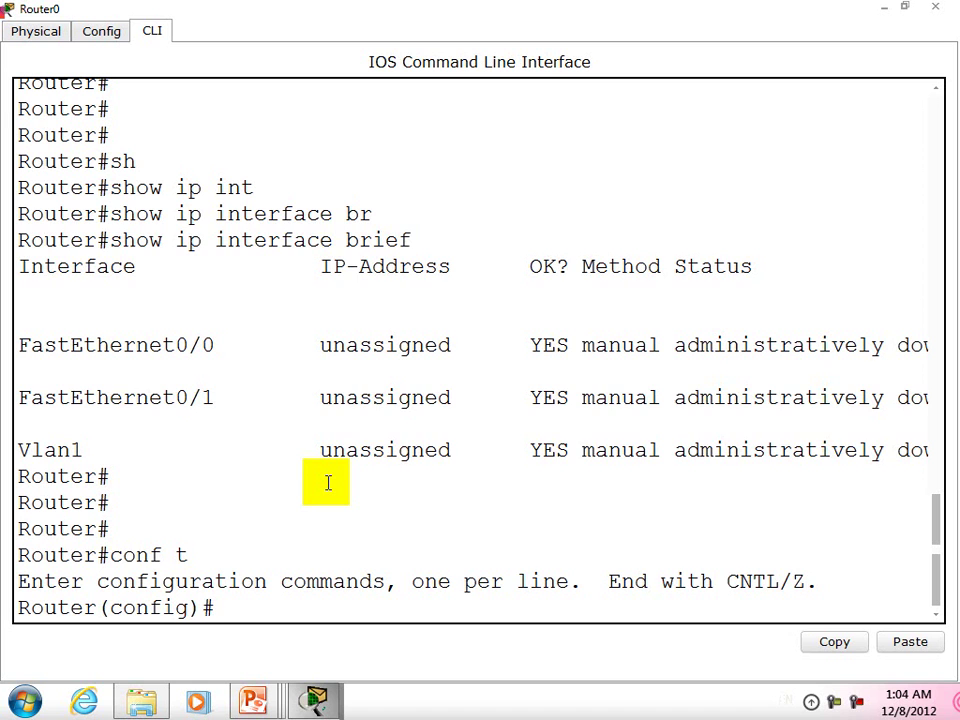
# Enter interface configuration mode for fastEthernet 0/0.
pyautogui.write('int')
pyautogui.press('Tab')
pyautogui.write('f\\s')
pyautogui.press('Tab')
pyautogui.press('BackSpace')
pyautogui.press('BackSpace')
pyautogui.write('as')
pyautogui.press('Tab')
pyautogui.write('0/')
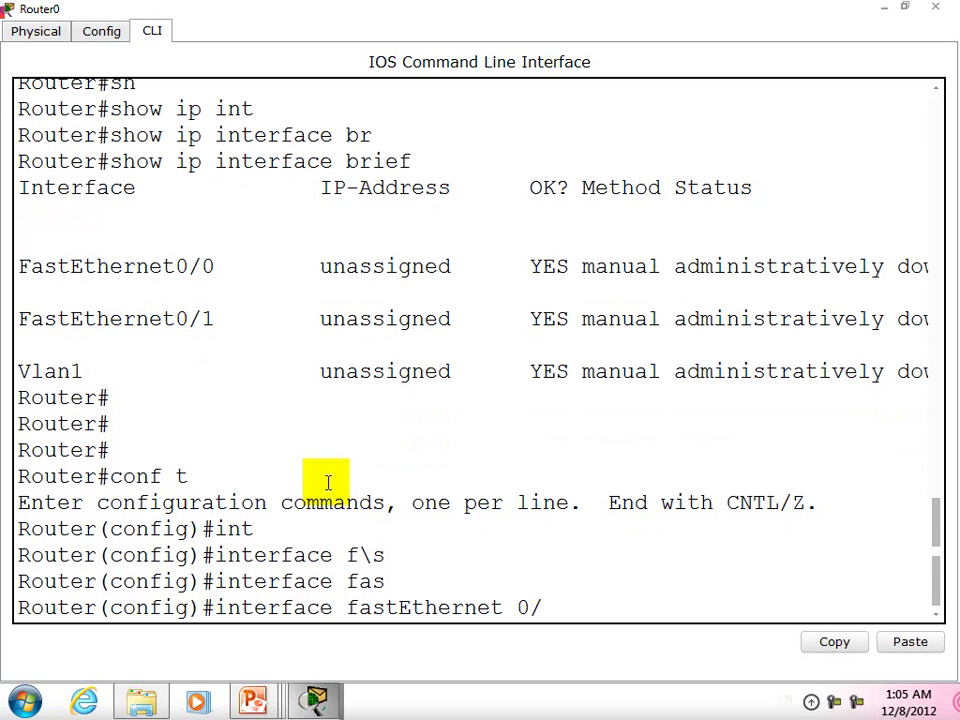
pyautogui.write('0')
pyautogui.press('Return')
# Assign IP address 192.168.0.1 with subnet mask 255.255.255.0 to the fastEthernet 0/0 interface.
pyautogui.write('ip add')
pyautogui.press('Tab')
pyautogui.write('192.168.0.1')
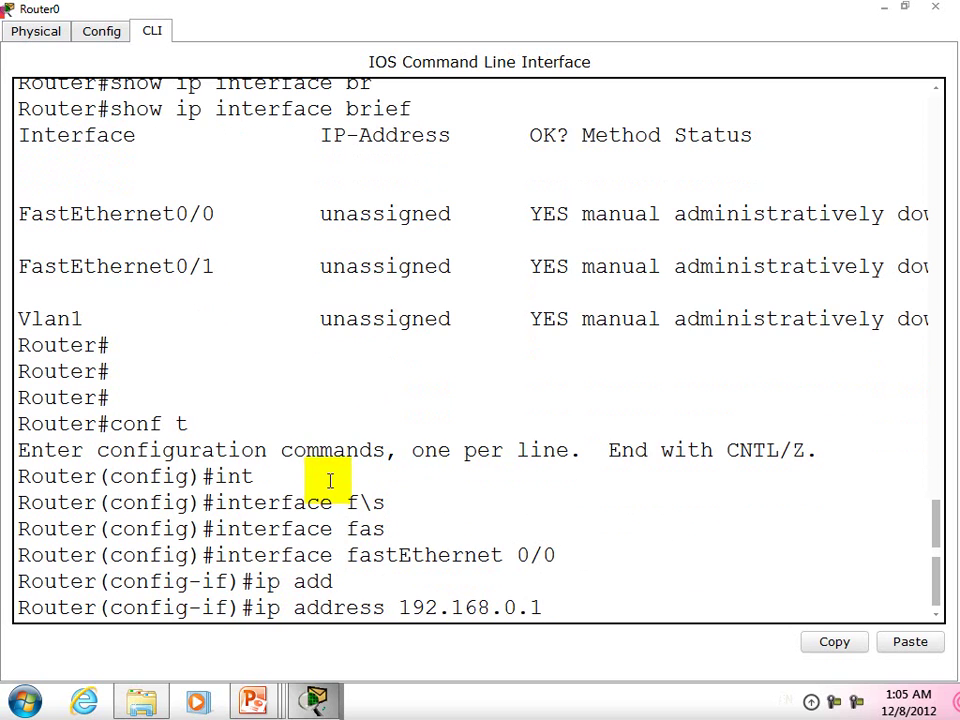
pyautogui.moveTo(518, 600); pyautogui.dragTo(398, 607)
pyautogui.click(587, 605)
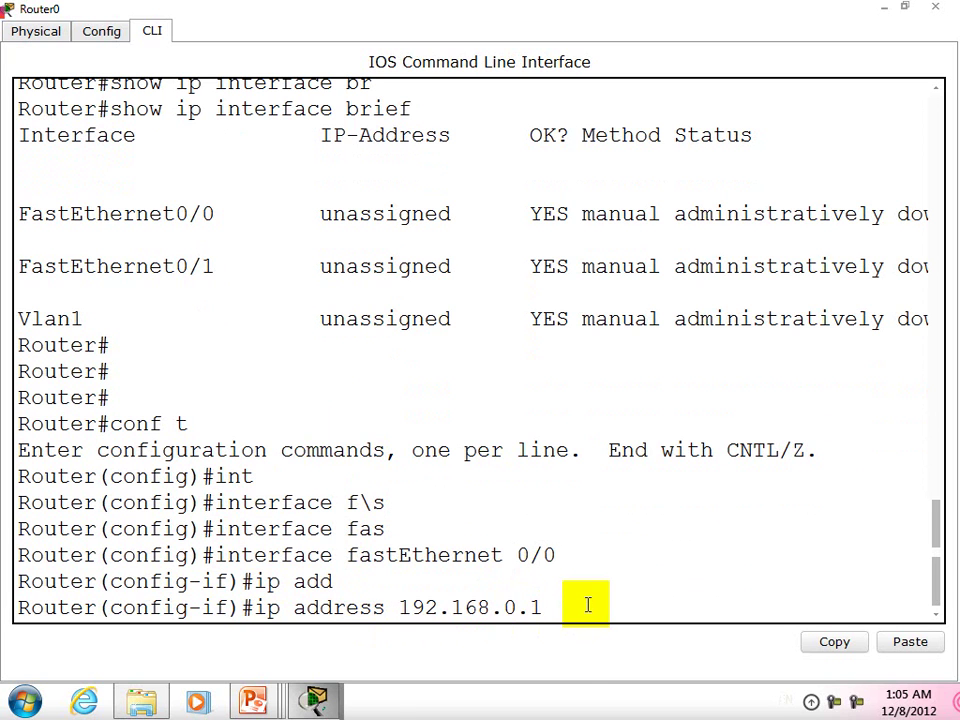
pyautogui.write('255.255.255.0')
pyautogui.press('Return')
# Enable the fastEthernet 0/0 interface with the no shutdown command.
pyautogui.write('no sh')
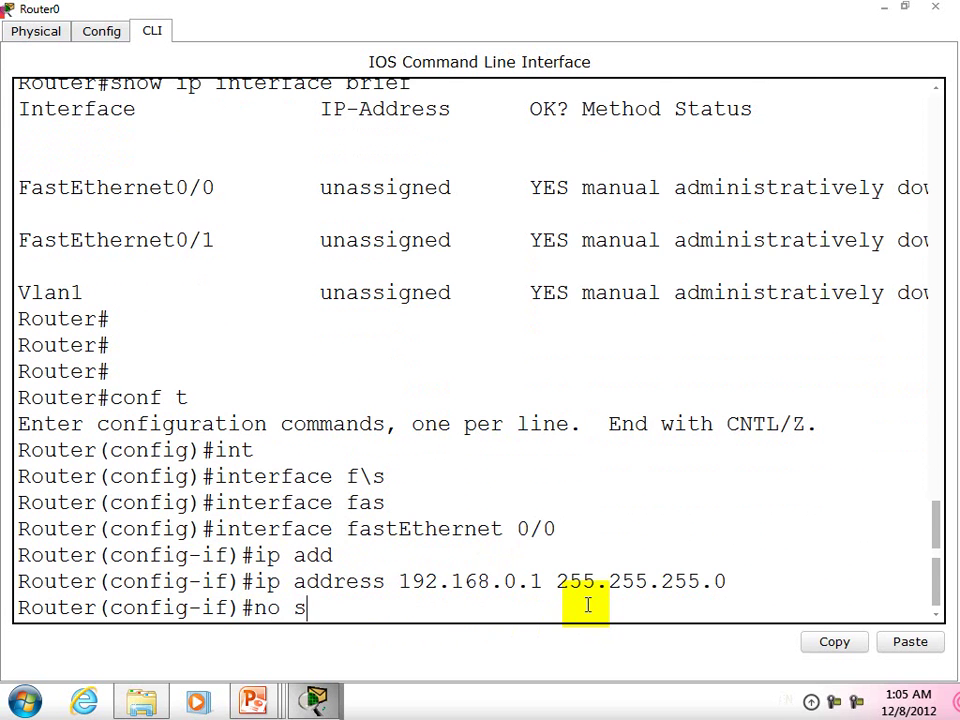
pyautogui.press('Tab')
pyautogui.press('Return')
pyautogui.press('Return')
pyautogui.press('Return')
pyautogui.press('Return')
pyautogui.press('Return')
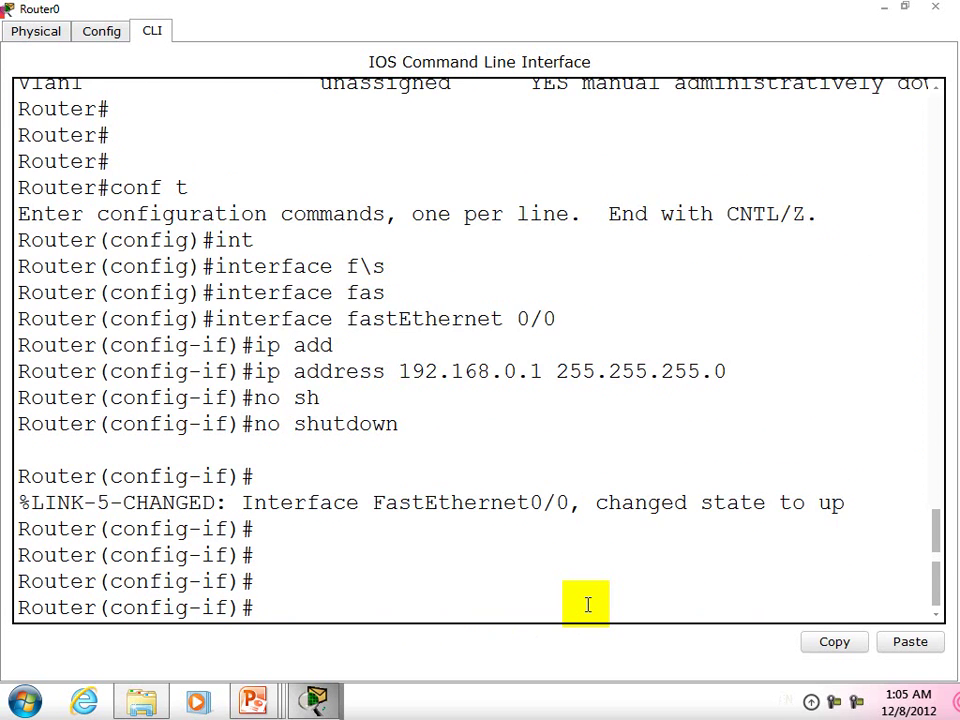
pyautogui.press('Return')
pyautogui.press('Return')
pyautogui.press('Return')
pyautogui.press('Return')
pyautogui.press('Return')
# Exit the fastEthernet 0/0 interface configuration and return to global configuration mode.
pyautogui.write('exit')
pyautogui.press('Return')
pyautogui.press('Return')
pyautogui.press('Return')
pyautogui.press('Return')
pyautogui.press('Return')
pyautogui.press('Return')
pyautogui.press('Return')
pyautogui.press('Return')
pyautogui.press('Return')
pyautogui.press('Return')
pyautogui.press('Return')
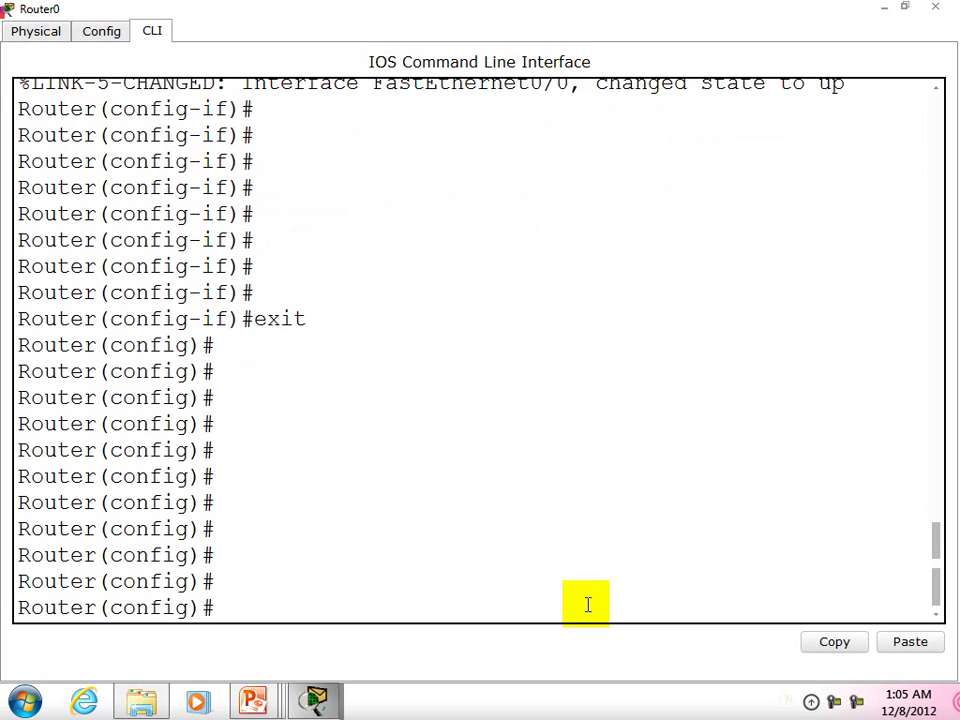
# Enter interface configuration mode for fastEthernet 0/1.
pyautogui.write('in')
pyautogui.press('Tab')
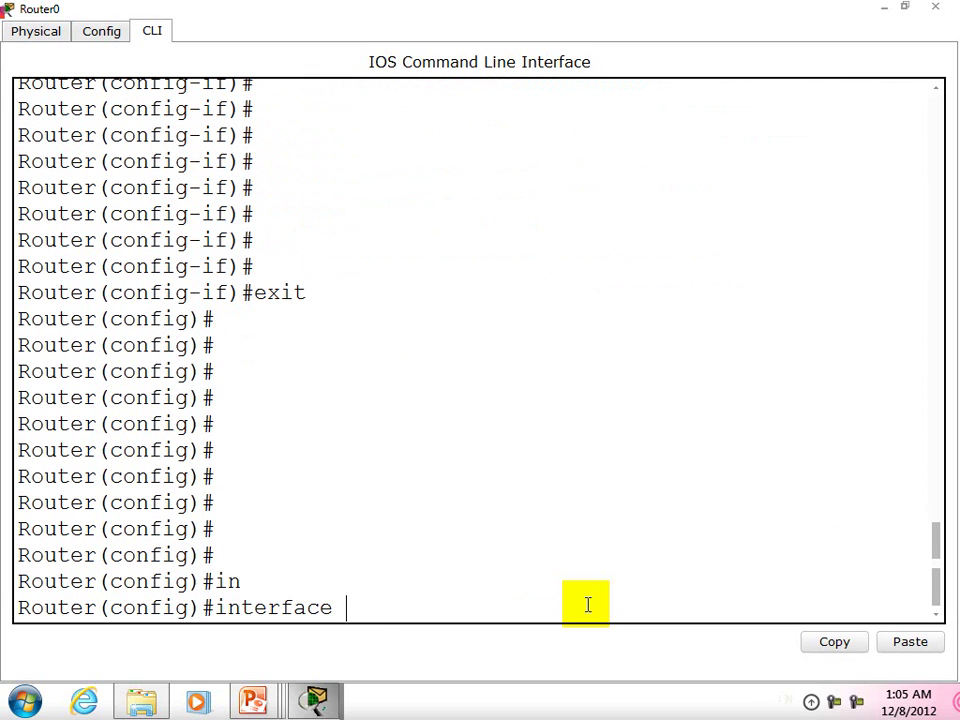
pyautogui.write('fas')
pyautogui.press('Tab')
pyautogui.write('0/1')
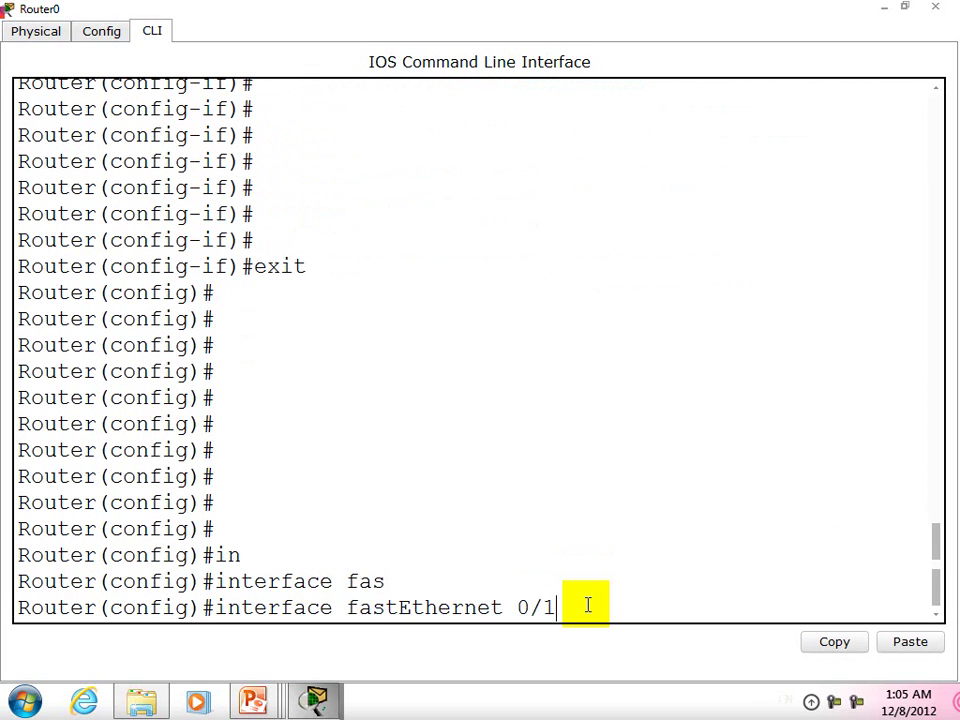
pyautogui.press('Return')
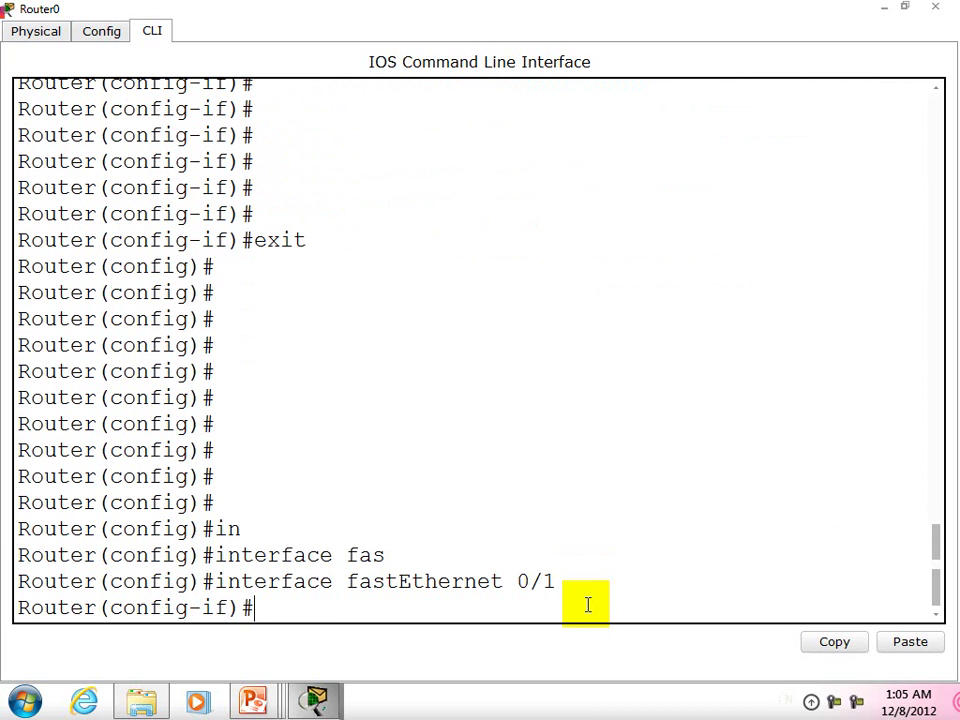
# Try to assign IP address 192.168.0.10 with subnet mask 255.255.255.0 to the fastEthernet 0/1 interface.
pyautogui.write('ipo ad')
pyautogui.press('BackSpace')
pyautogui.press('BackSpace')
pyautogui.press('BackSpace')
pyautogui.press('BackSpace')
pyautogui.write('add')
pyautogui.press('Tab')
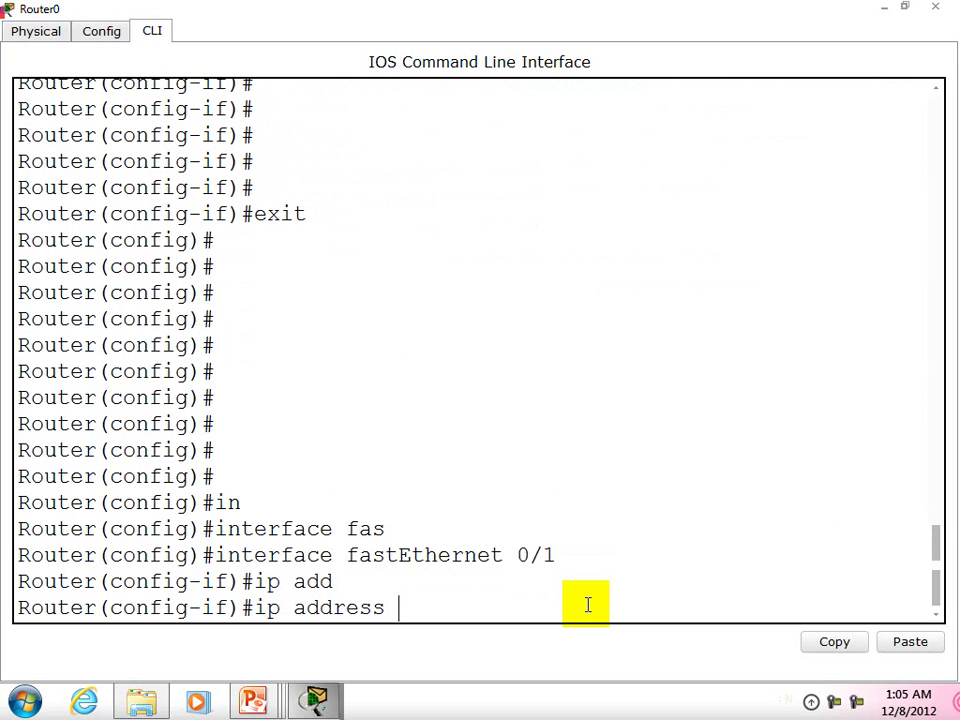
pyautogui.write('192.1698')
pyautogui.write('0.2')
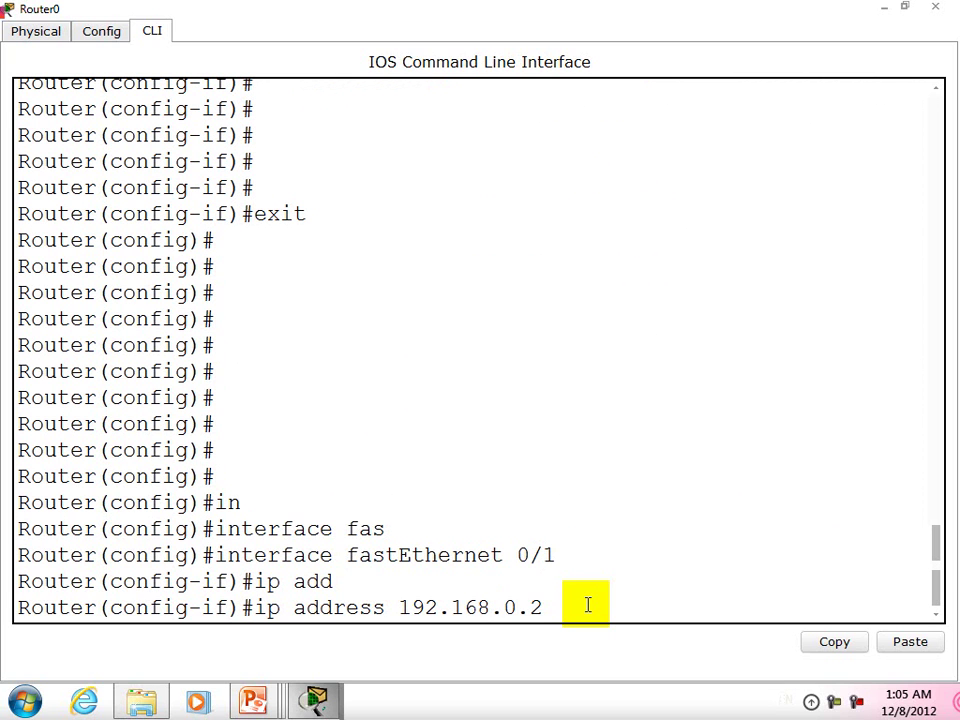
pyautogui.press('BackSpace')
pyautogui.write('10 255.255.255.90')
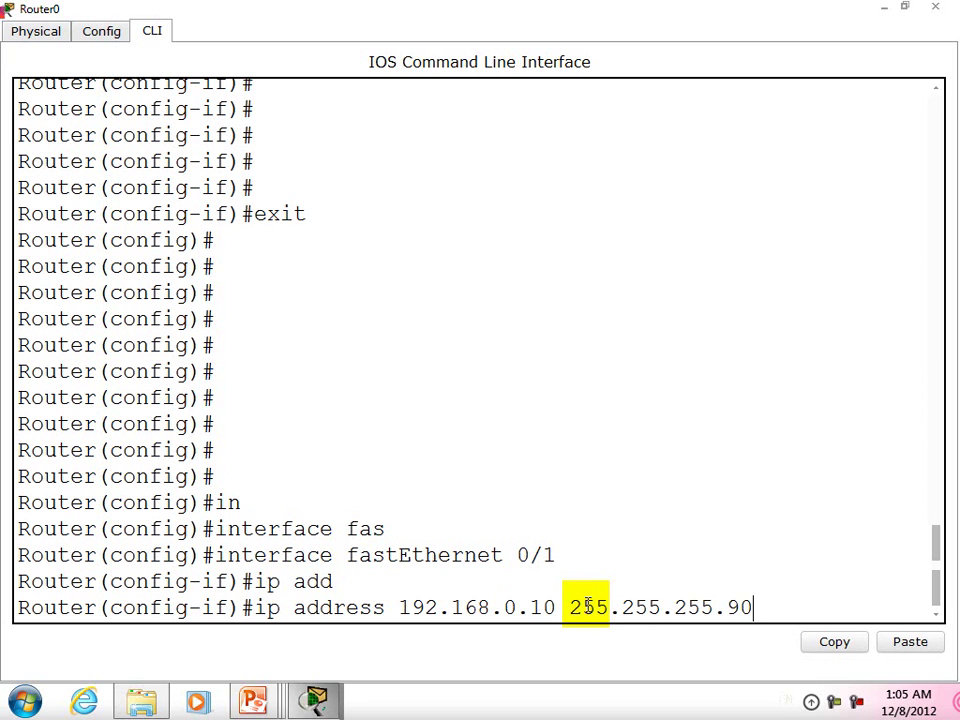
pyautogui.press('BackSpace')
pyautogui.press('BackSpace')
pyautogui.write('0')
pyautogui.press('Return')
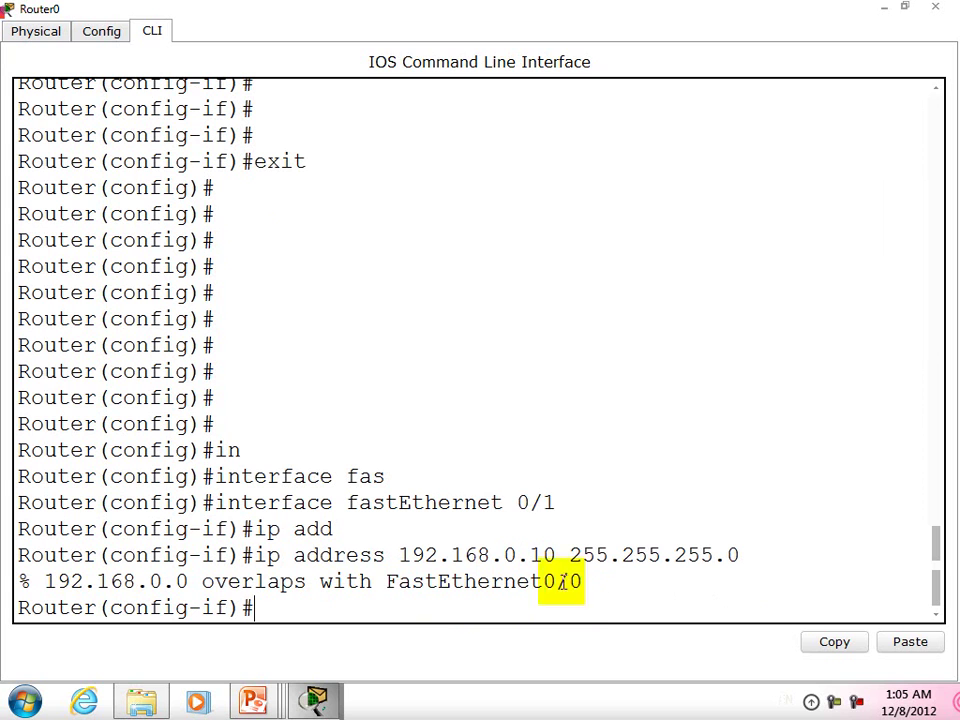
# Examine the reported network overlap against the address entered for fastEthernet 0/1, and close the router window.
pyautogui.doubleClick(522, 503)
pyautogui.moveTo(543, 590); pyautogui.dragTo(581, 582)
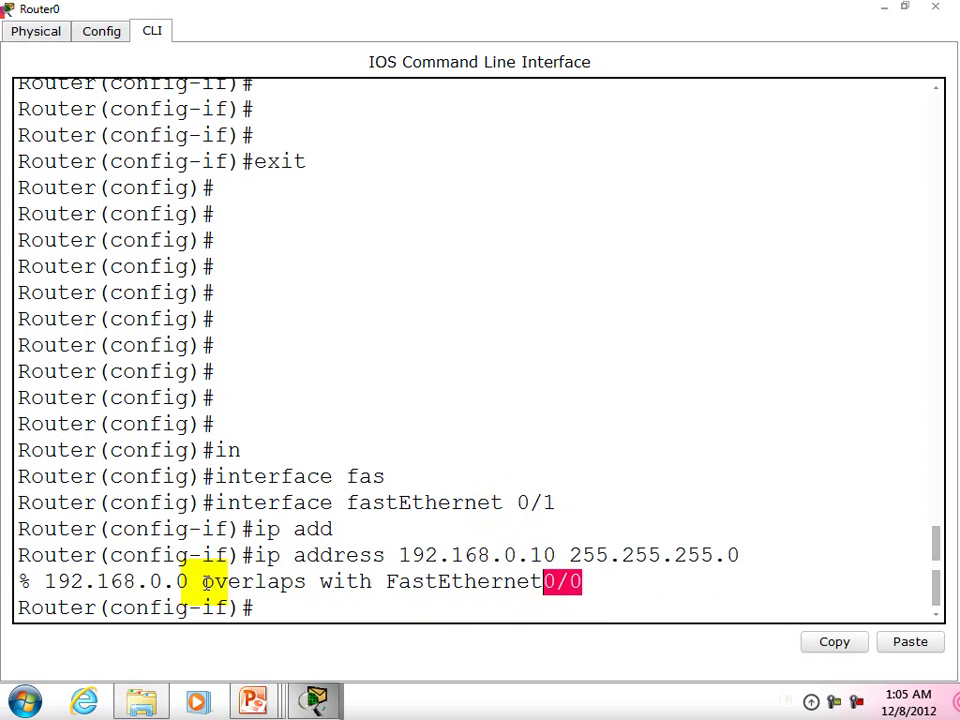
pyautogui.click(48, 583)
pyautogui.moveTo(48, 583)
pyautogui.mouseDown()
pyautogui.moveTo(214, 581)
pyautogui.moveTo(35, 587)
pyautogui.mouseUp()
pyautogui.click(173, 587)
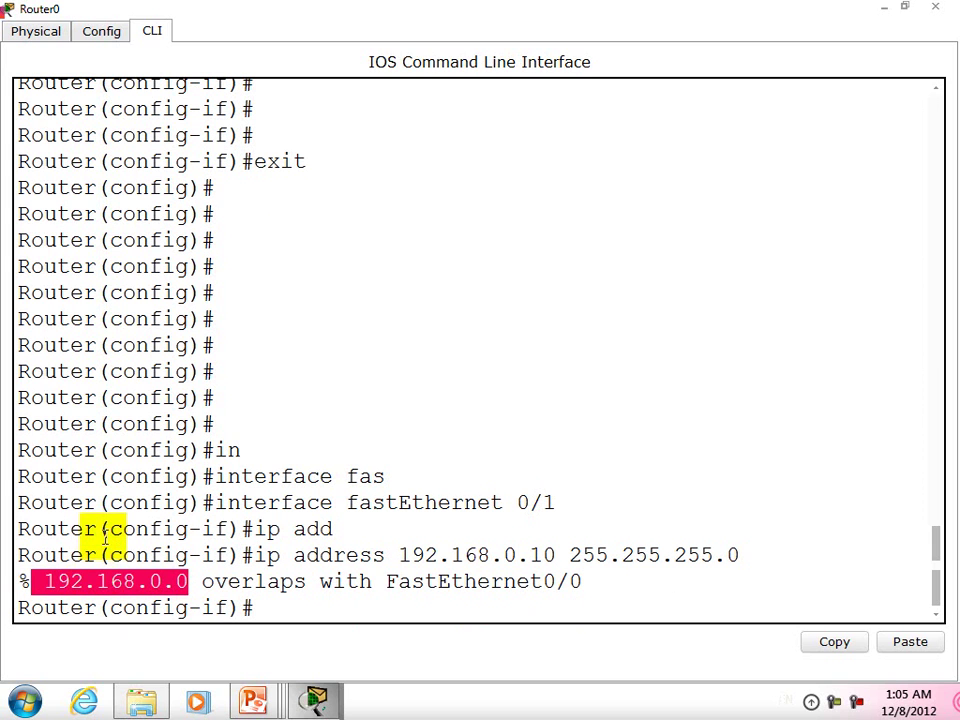
pyautogui.moveTo(396, 558); pyautogui.dragTo(567, 555)
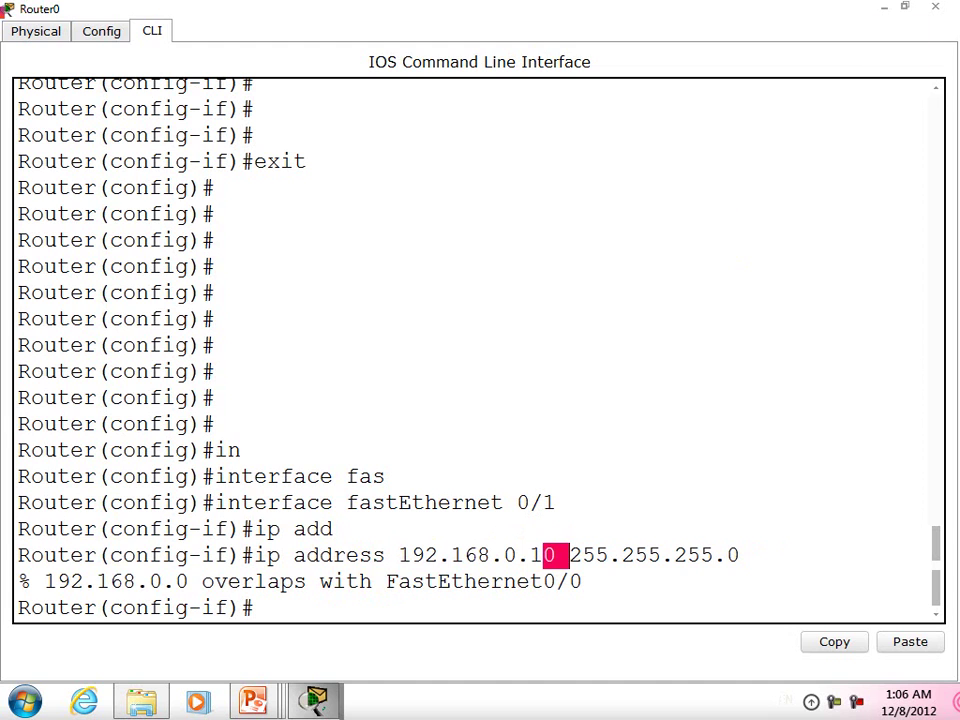
pyautogui.click(933, 9)
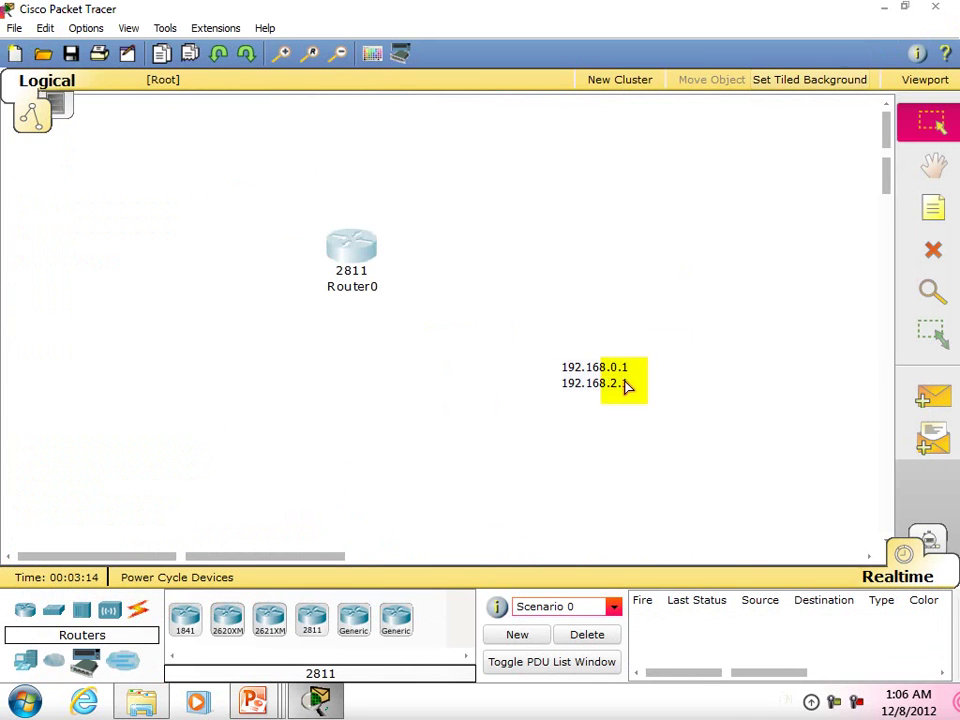
# Replace the workspace note's text with the address 10.0.0.1 and start a new line.
pyautogui.click(619, 365)
pyautogui.hotkey('ctrl', 'a')
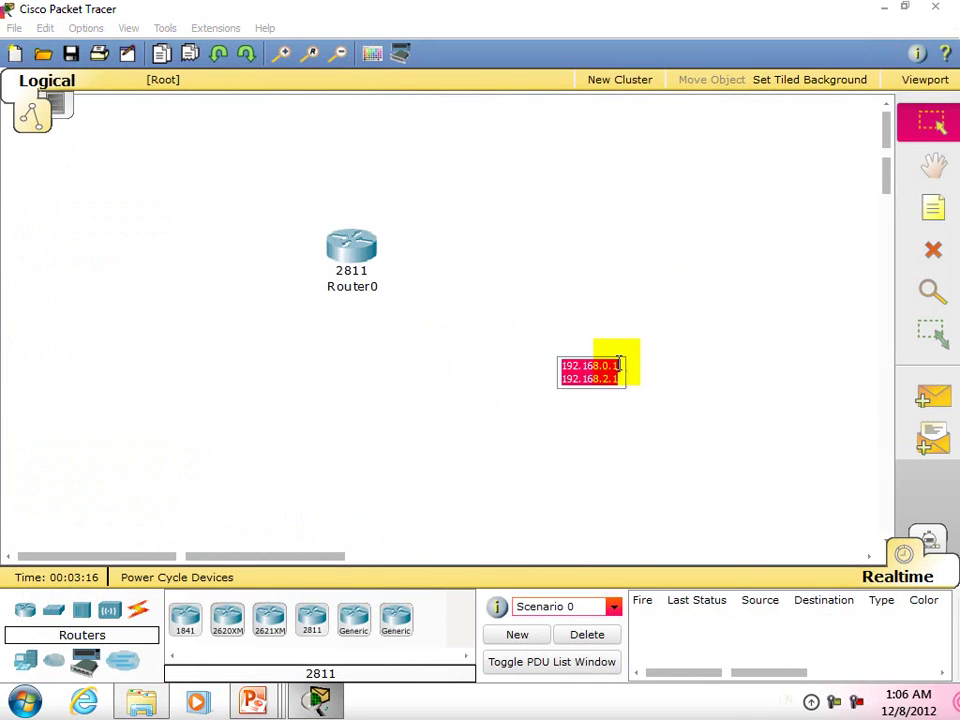
pyautogui.write('10.0.0.1')
pyautogui.press('Return')
pyautogui.write('0.0.0')
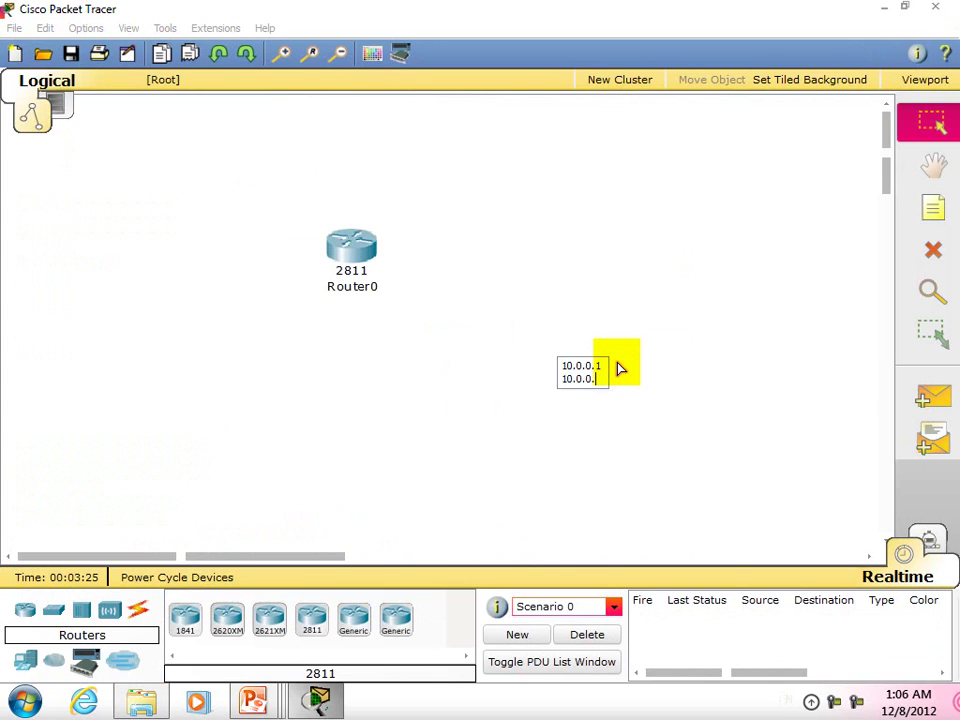
pyautogui.write('.250')
pyautogui.press('BackSpace')
pyautogui.press('BackSpace')
pyautogui.press('BackSpace')
pyautogui.press('BackSpace')
pyautogui.press('BackSpace')
pyautogui.press('BackSpace')
pyautogui.press('BackSpace')
pyautogui.press('BackSpace')
pyautogui.press('BackSpace')
pyautogui.press('BackSpace')
# Add the addresses 20.0.0.1, 30.0.0.1 and 192.168.1.1 on separate lines below 10.0.0.1 in the note.
pyautogui.write('1')
pyautogui.press('Return')
pyautogui.write('20.0.0.1')
pyautogui.press('Return')
pyautogui.write('30.0.0.1')
pyautogui.press('Return')
pyautogui.write('192.1698.')
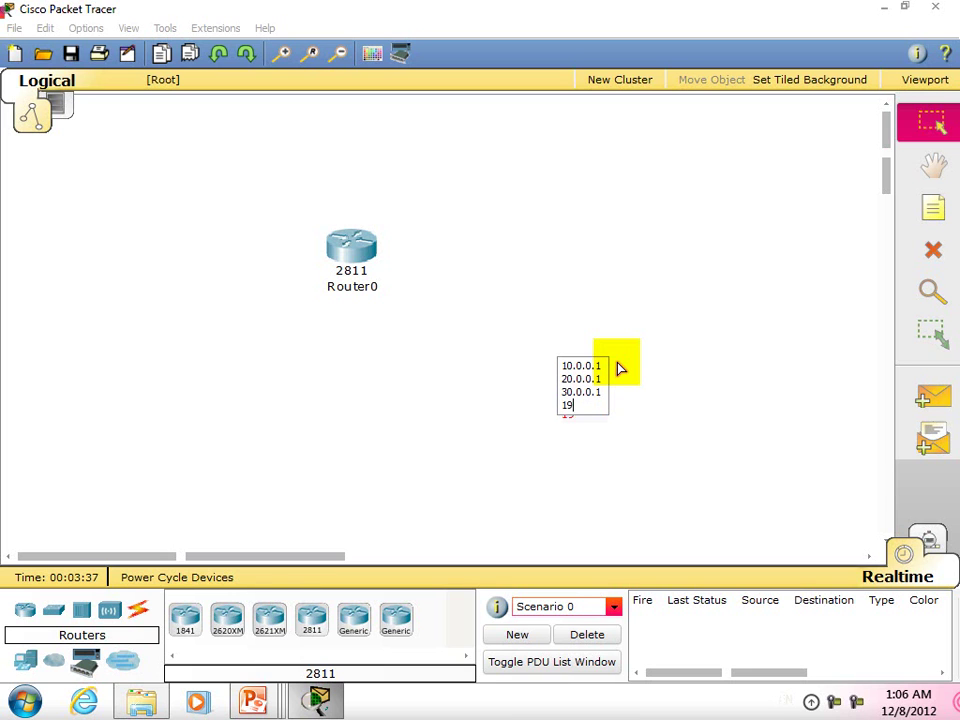
pyautogui.press('BackSpace')
pyautogui.press('BackSpace')
pyautogui.press('BackSpace')
pyautogui.write('8.1.1')
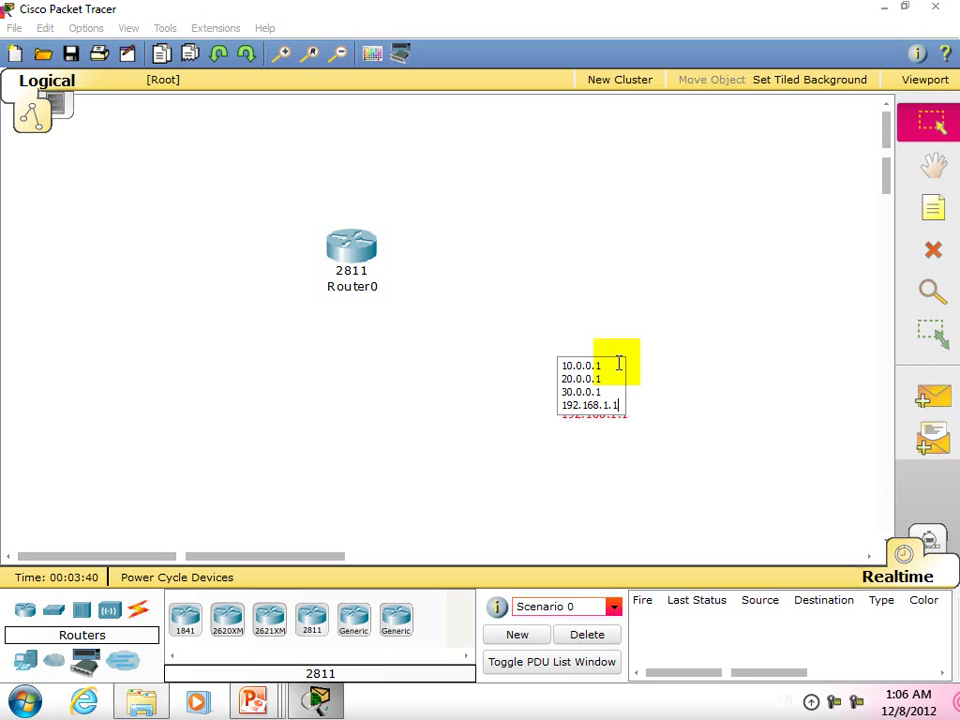
pyautogui.click(651, 240)
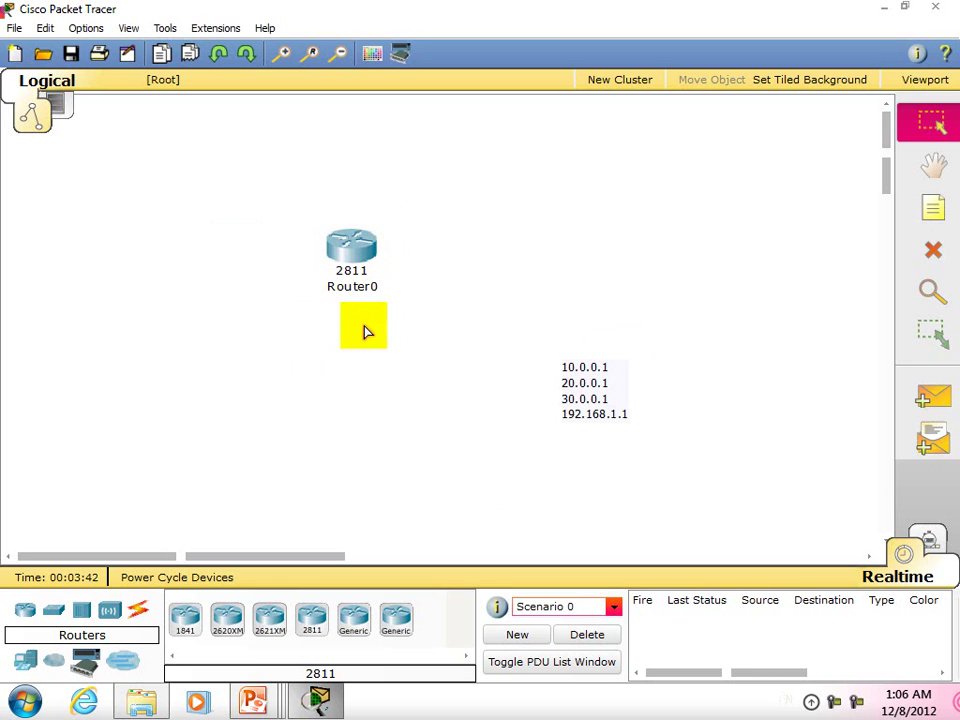
# Switch to the running PowerPoint slide show with the router network diagram.
pyautogui.moveTo(250, 705)
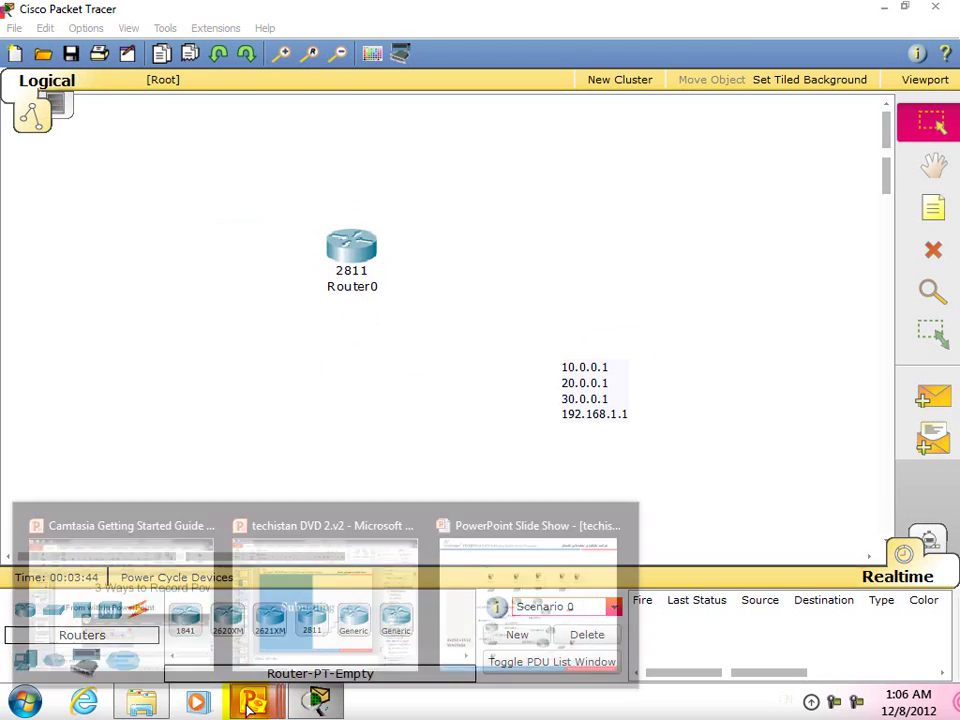
pyautogui.click(476, 602)
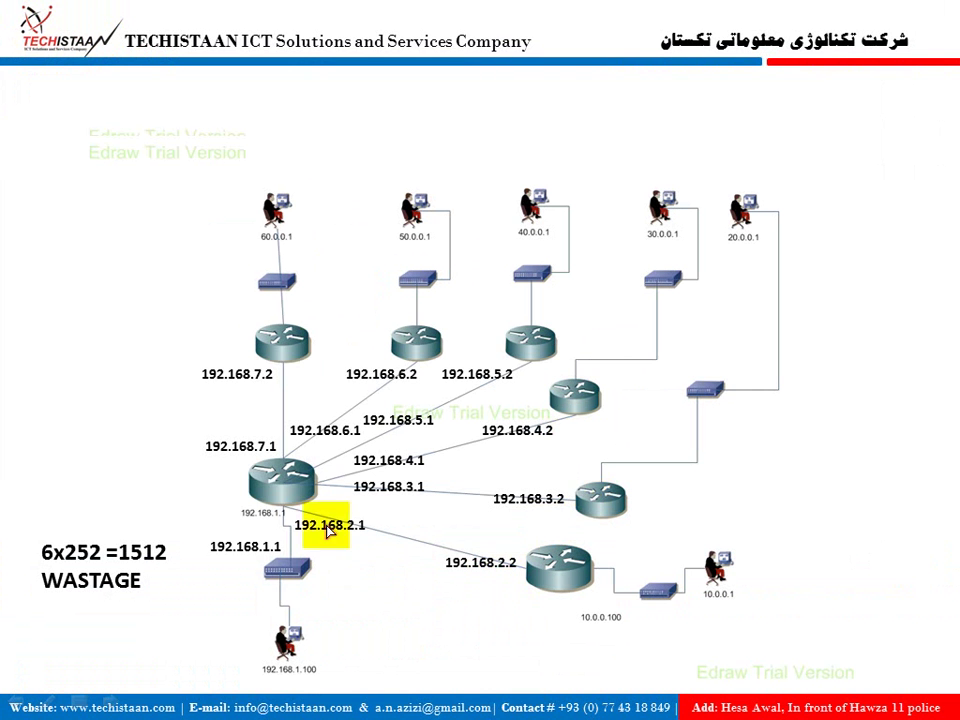
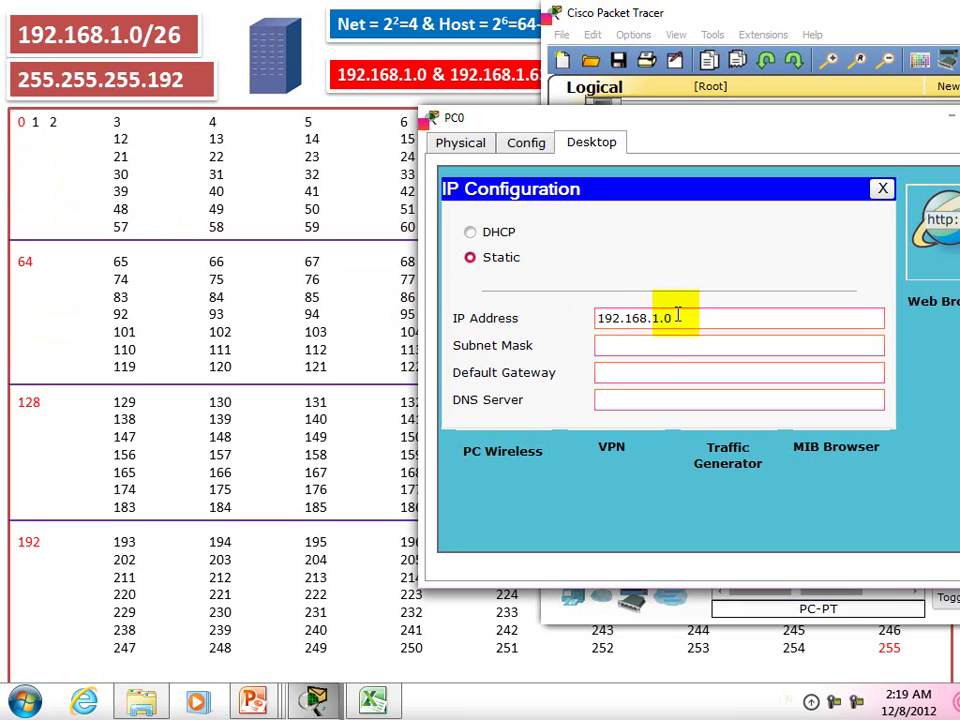
# Try to assign the network address 192.168.1.0 to PC0 and check the /26 subnet table on the slide.
pyautogui.click(643, 345)
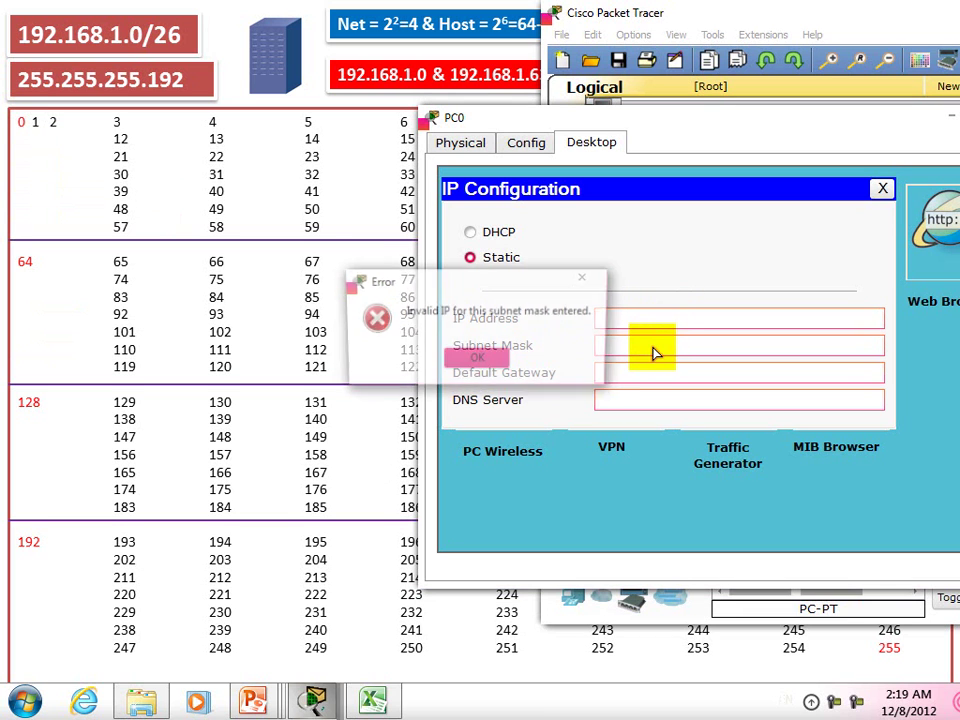
pyautogui.click(503, 368)
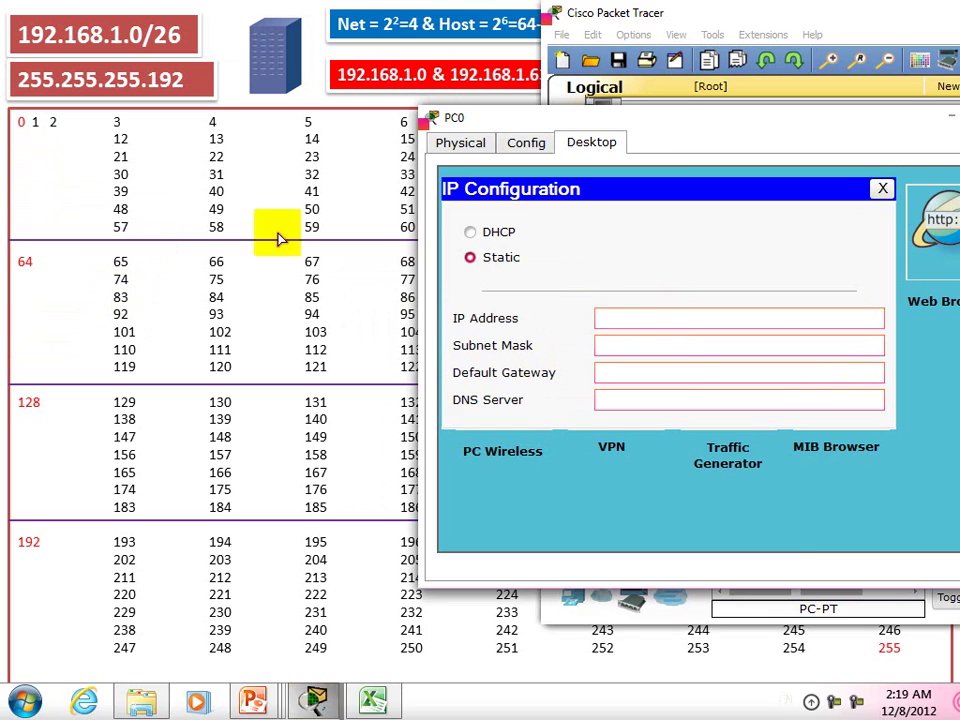
pyautogui.hotkey('alt', 'Tab')
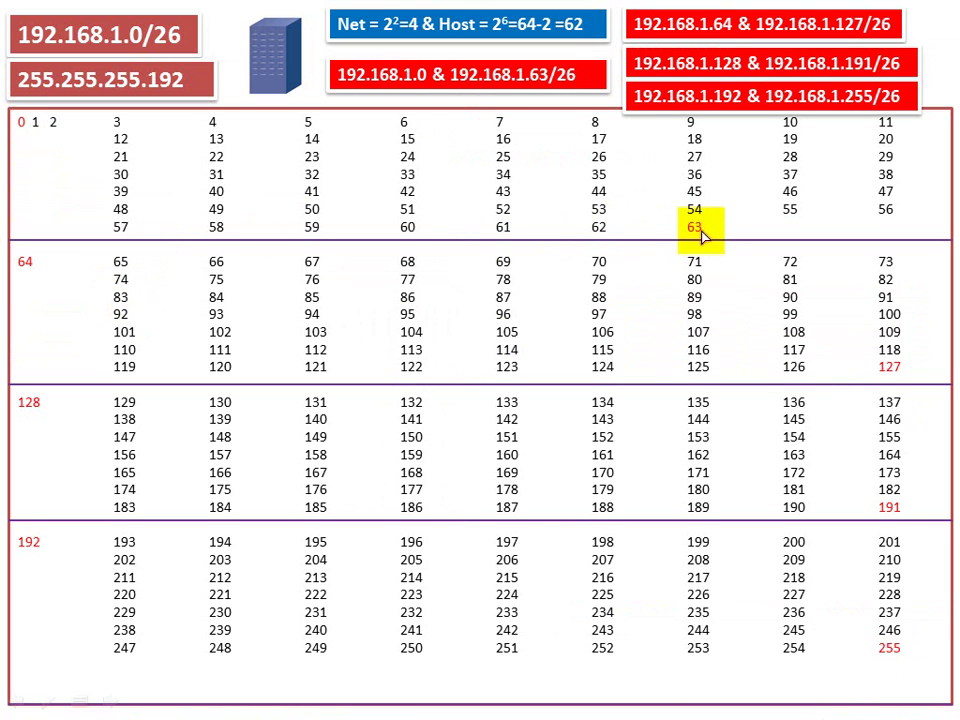
pyautogui.hotkey('alt', 'Tab')
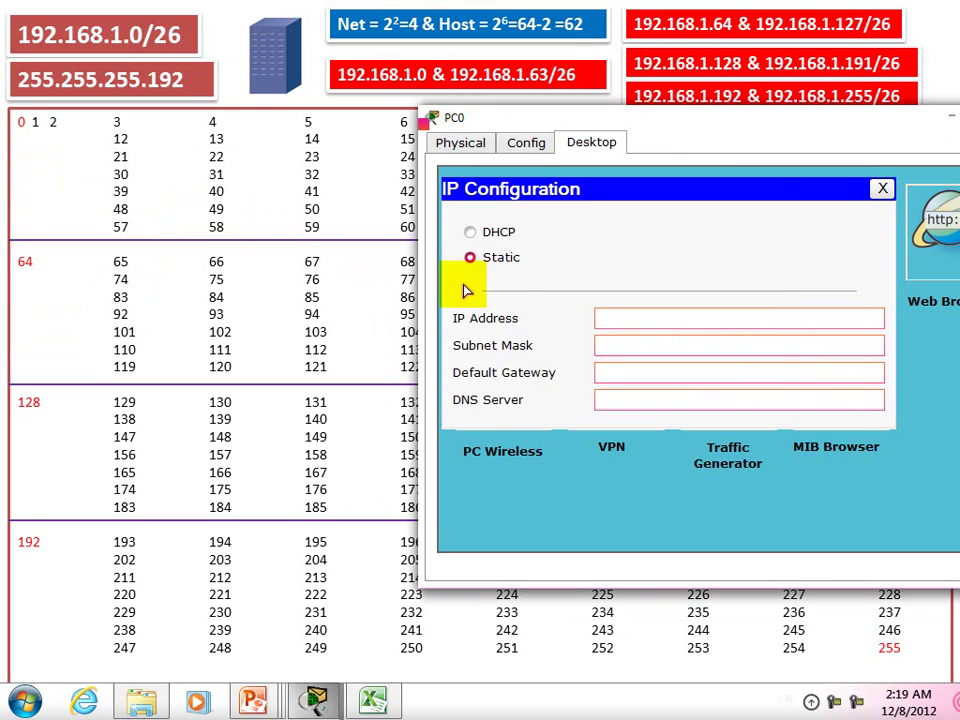
# Try to assign PC0 the IP address 192.168.1.63 with subnet mask 255.255.255.192.
pyautogui.click(760, 314)
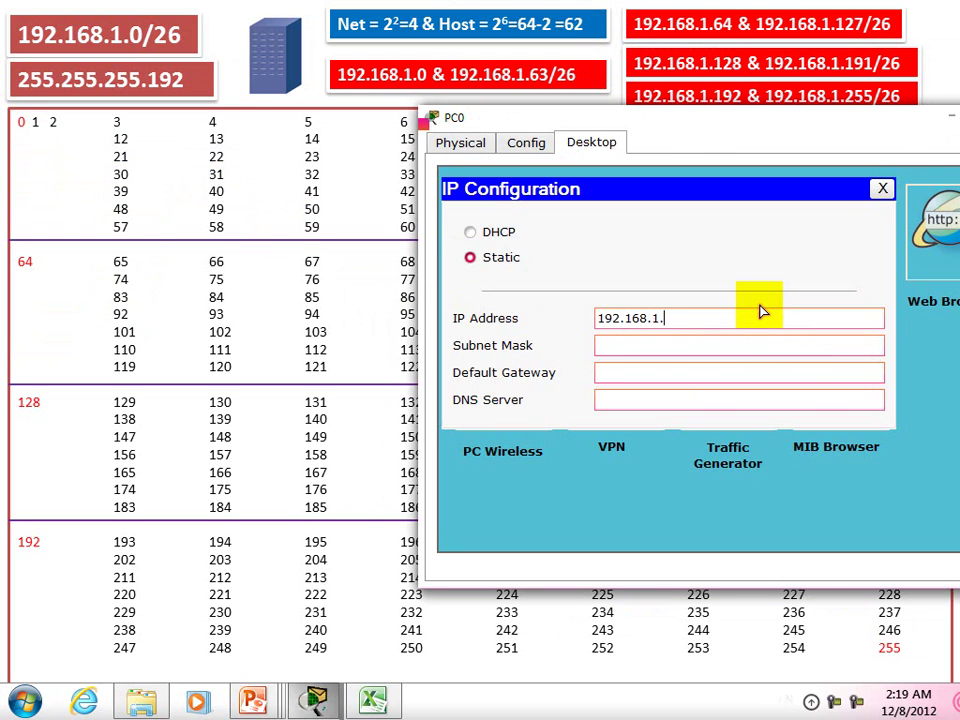
pyautogui.press('Tab')
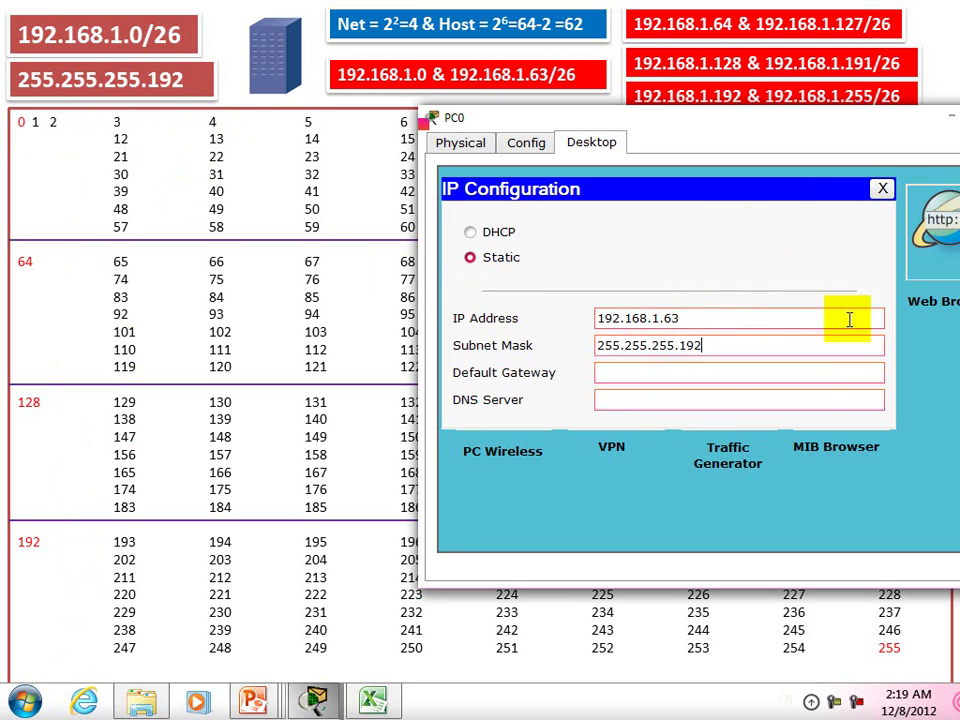
pyautogui.click(816, 370)
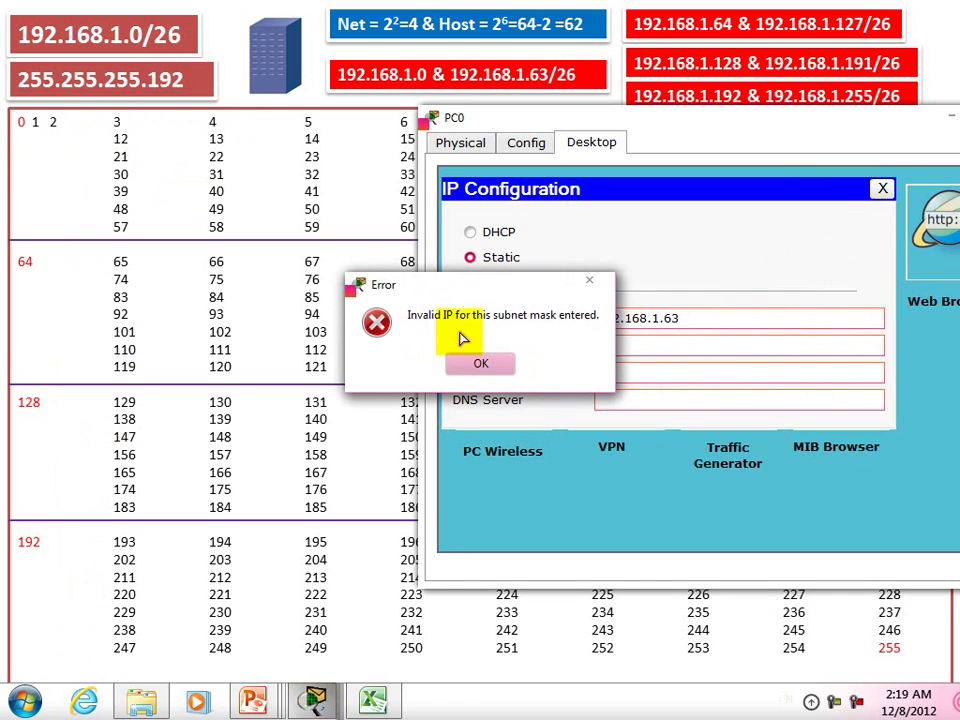
pyautogui.click(476, 368)
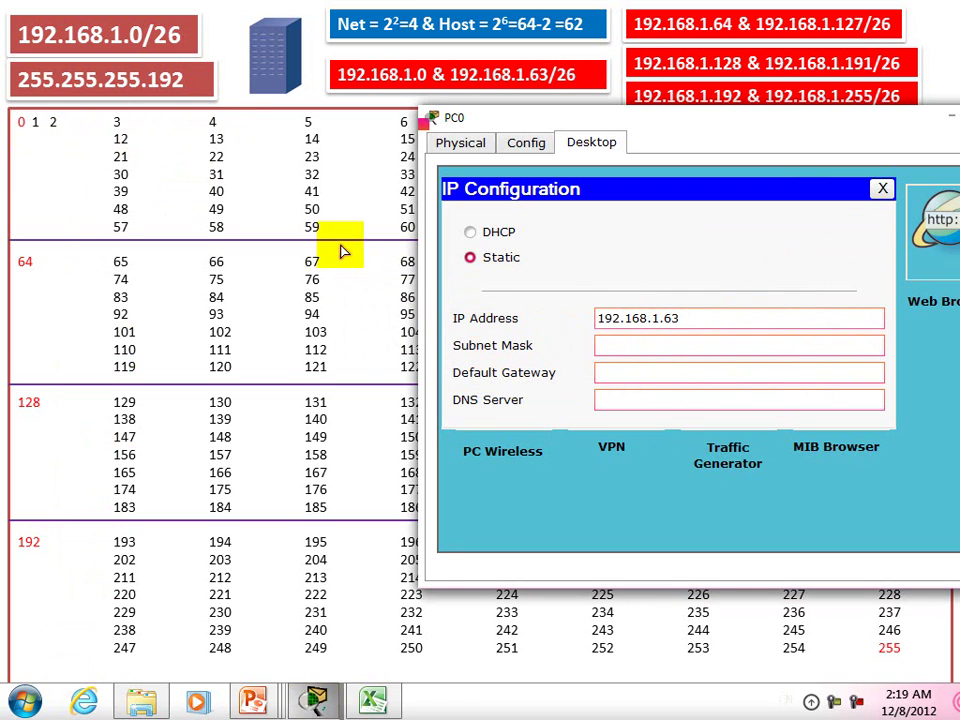
# Open the Windows Network Connections window with ncpa.cpl and move it below the slide's first subnet block.
pyautogui.click(377, 189)
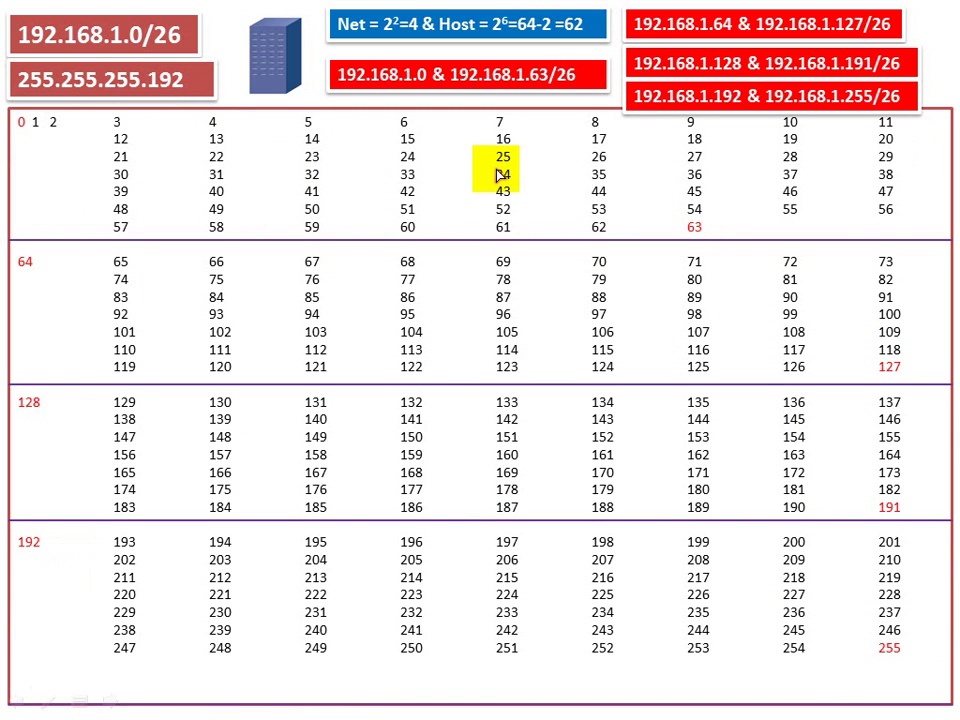
pyautogui.press('super+r')
pyautogui.write('ncpa.cpl')
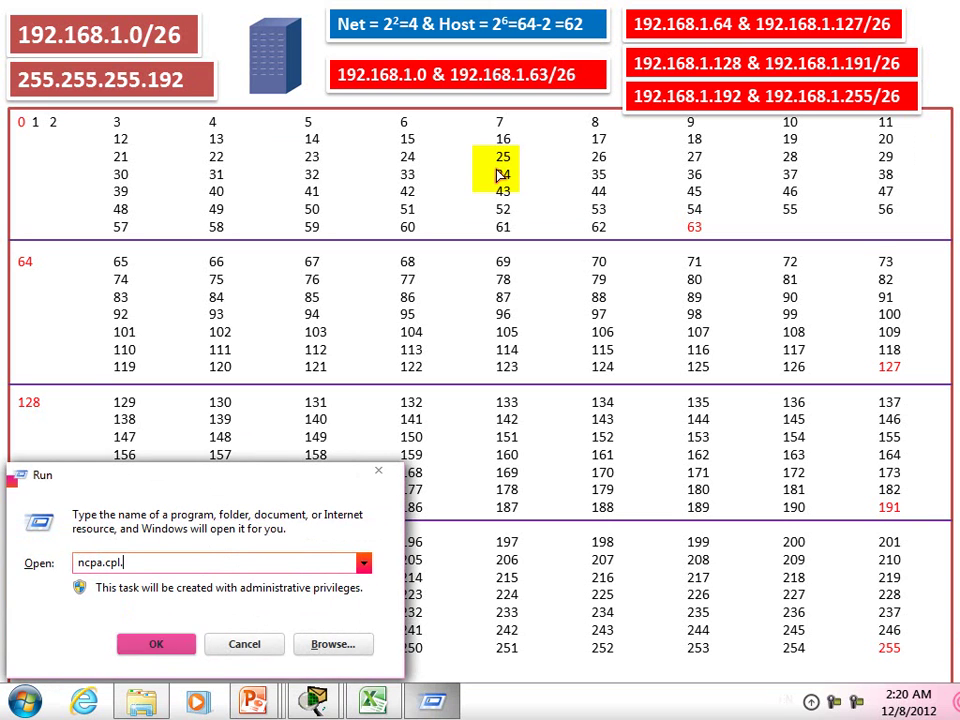
pyautogui.press('Return')
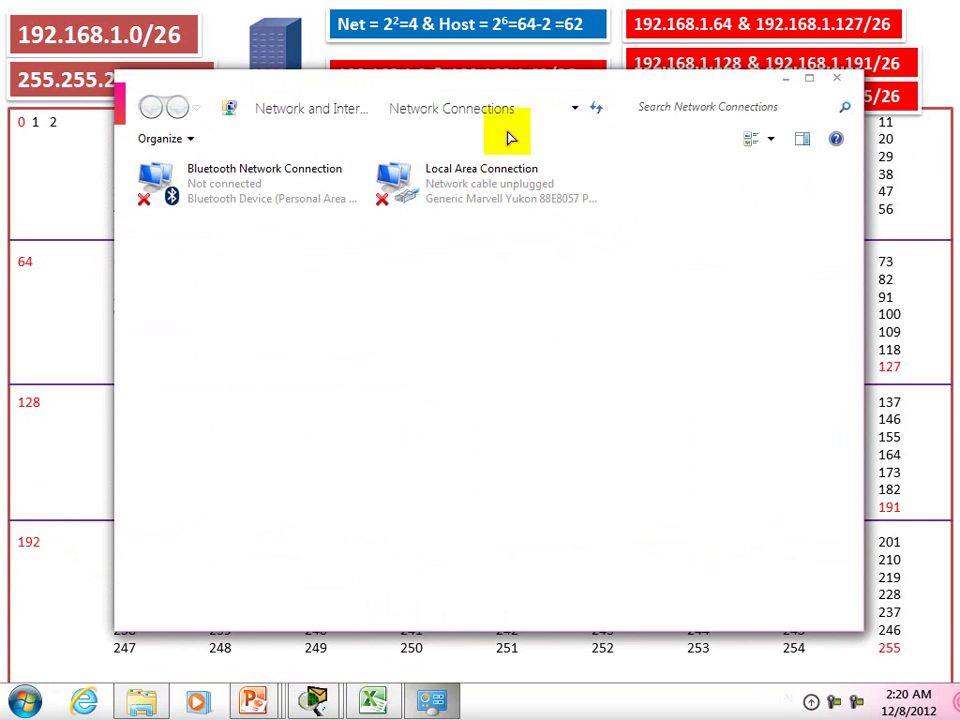
pyautogui.moveTo(537, 107); pyautogui.dragTo(570, 312)
pyautogui.rightClick(515, 395)
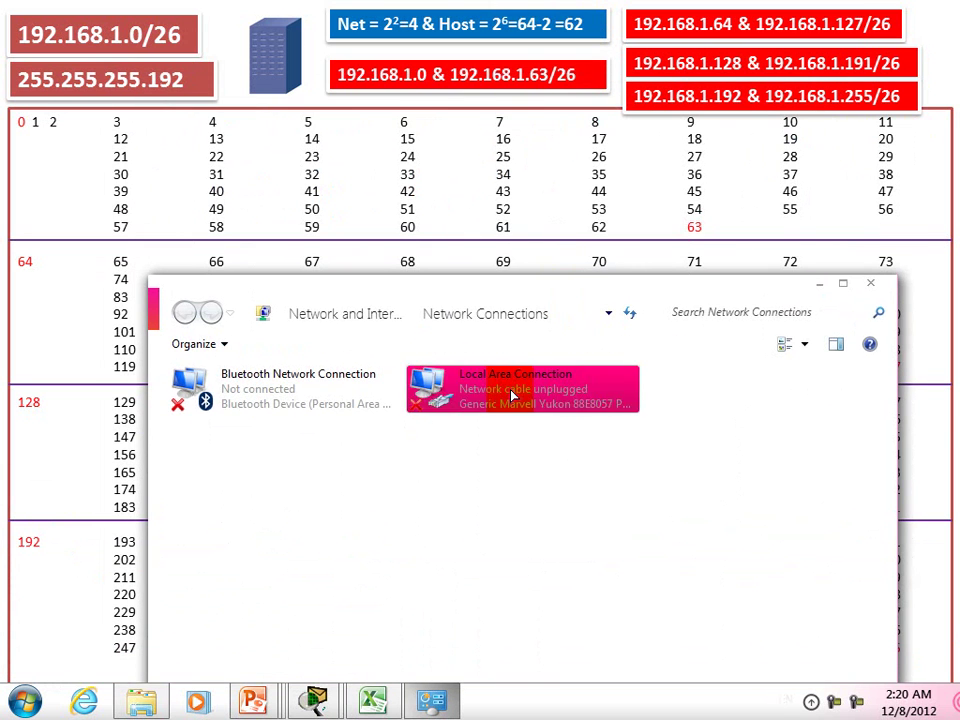
pyautogui.click(585, 568)
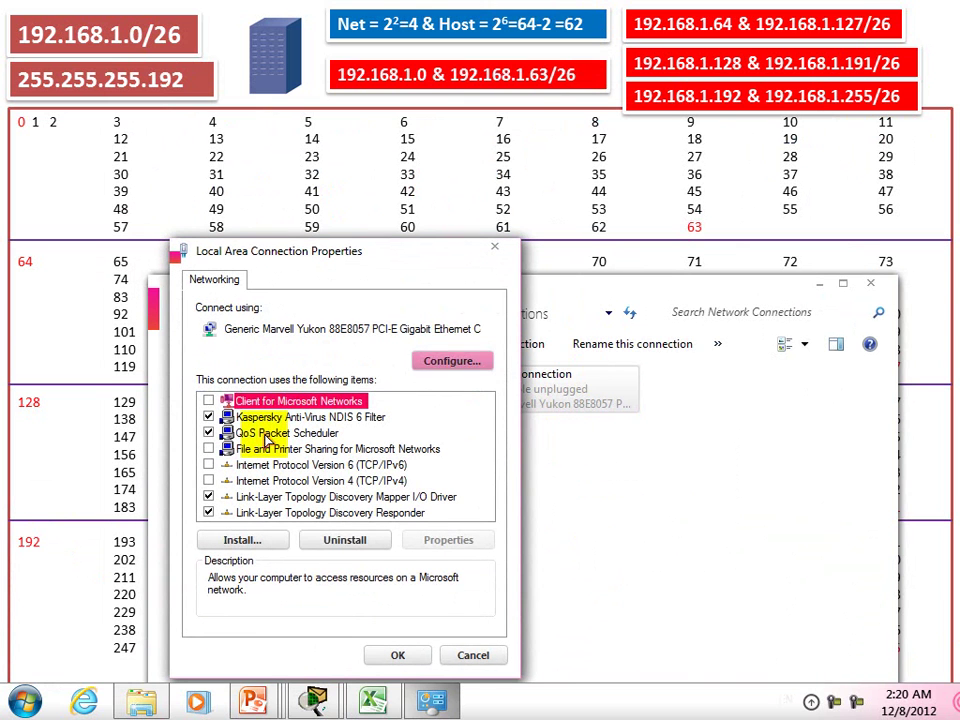
pyautogui.click(372, 481)
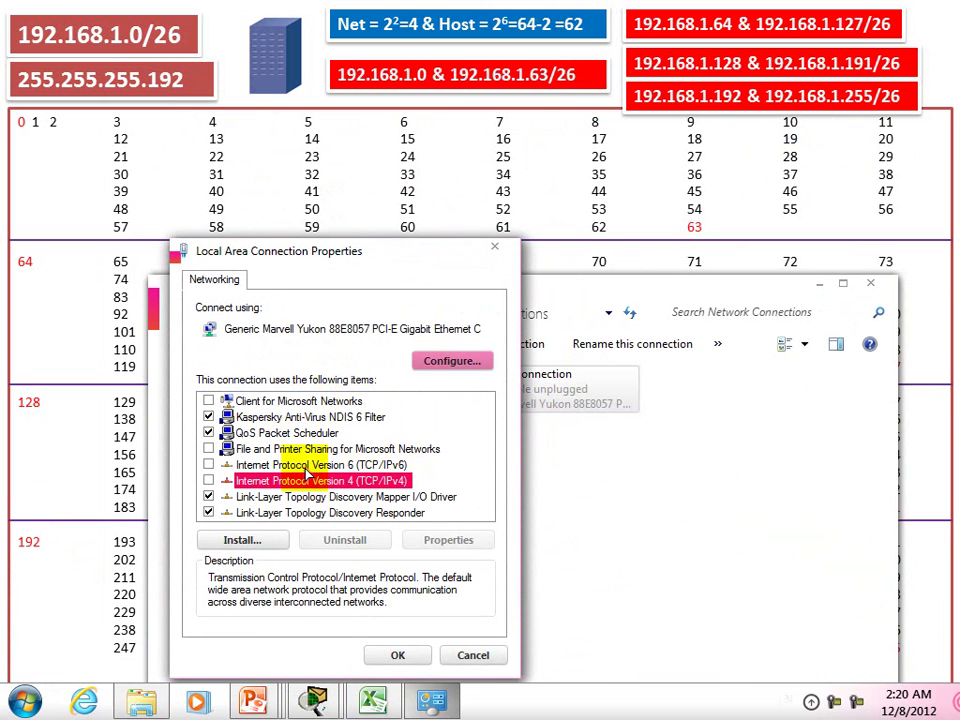
pyautogui.press('Escape')
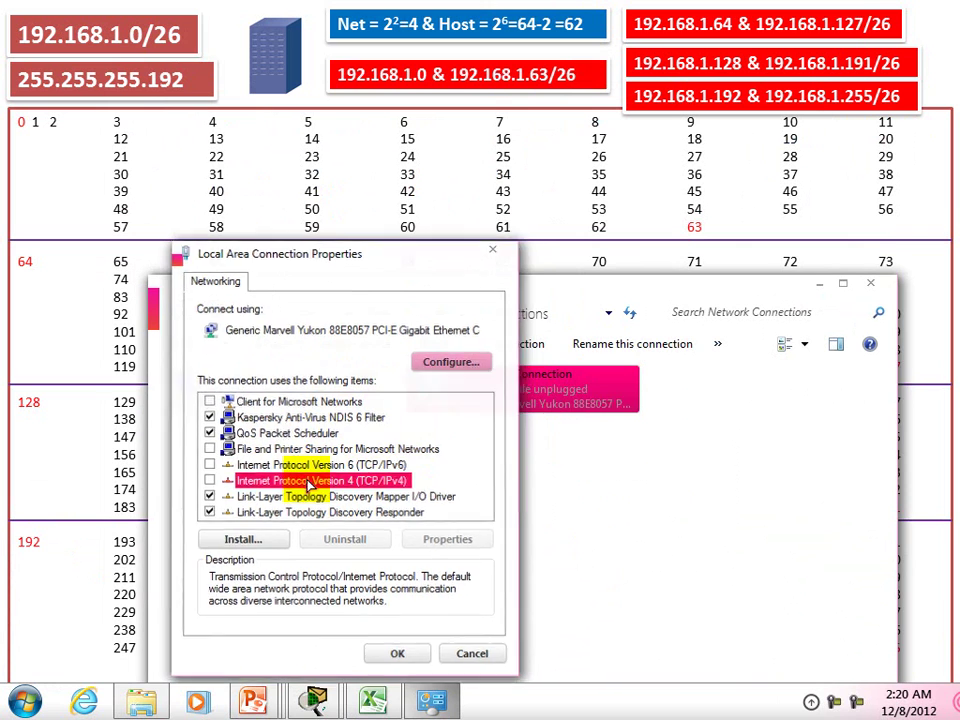
# Enable Internet Protocol Version 4 and Version 6 in the Local Area Connection's properties.
pyautogui.rightClick(466, 402)
pyautogui.click(524, 577)
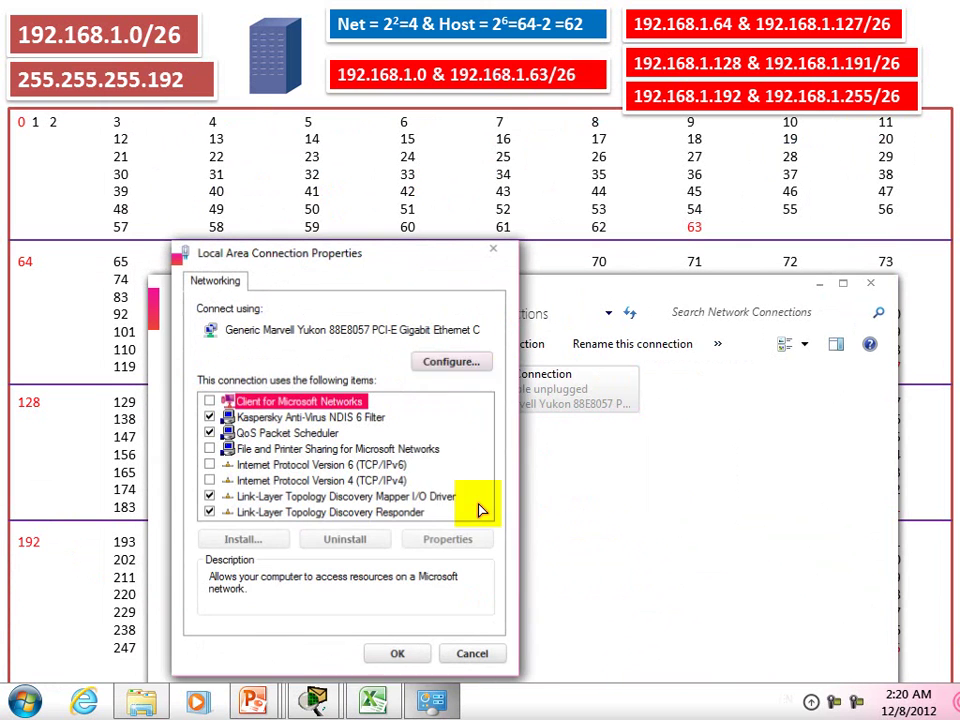
pyautogui.click(386, 484)
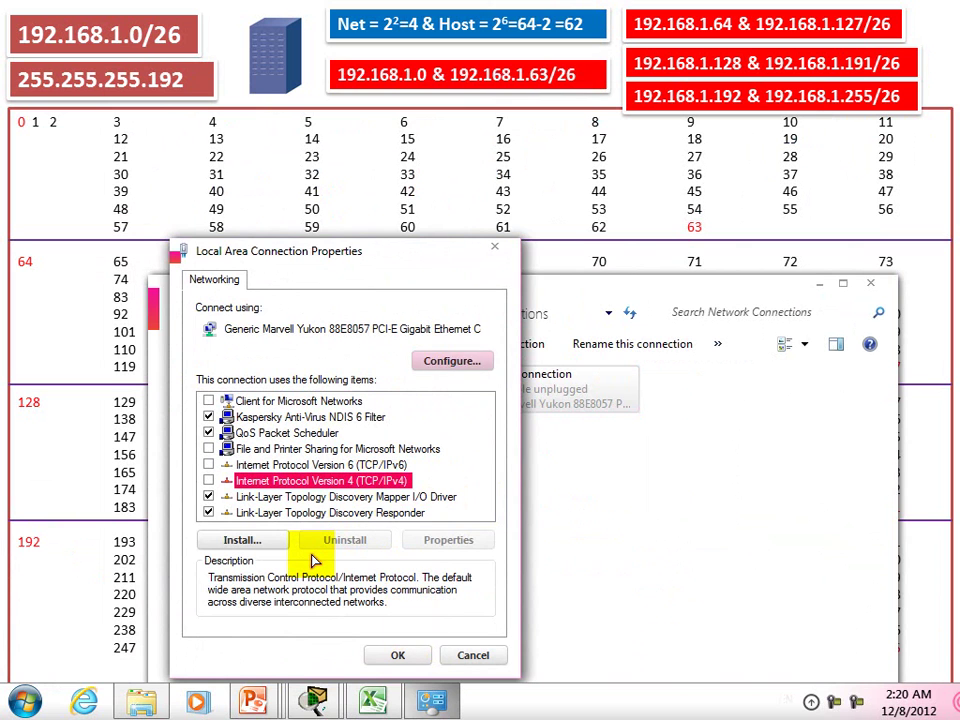
pyautogui.click(208, 481)
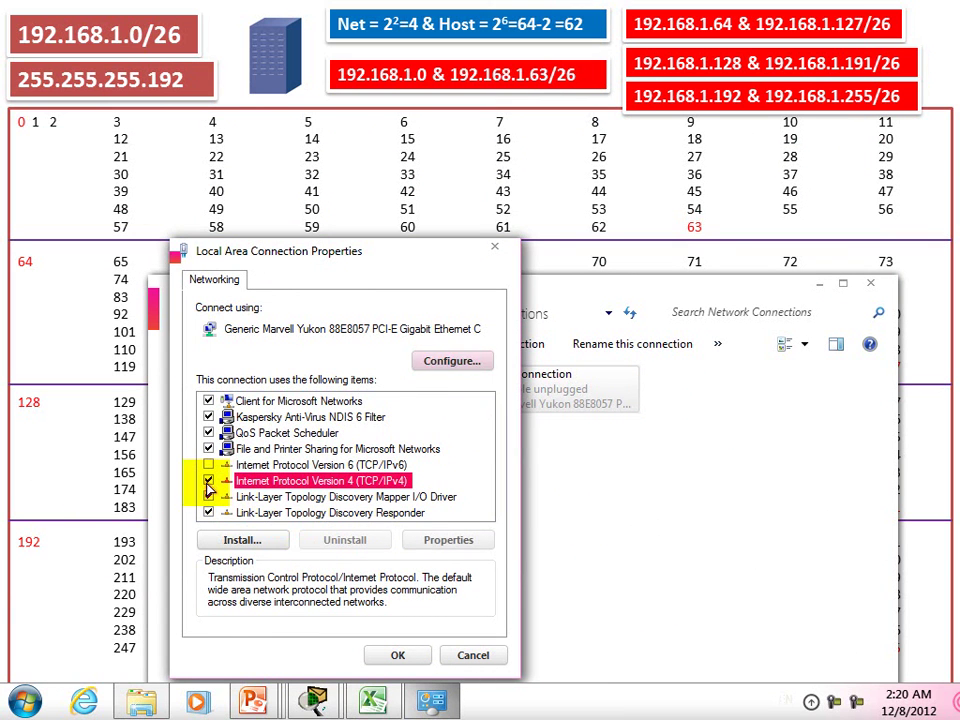
pyautogui.click(208, 465)
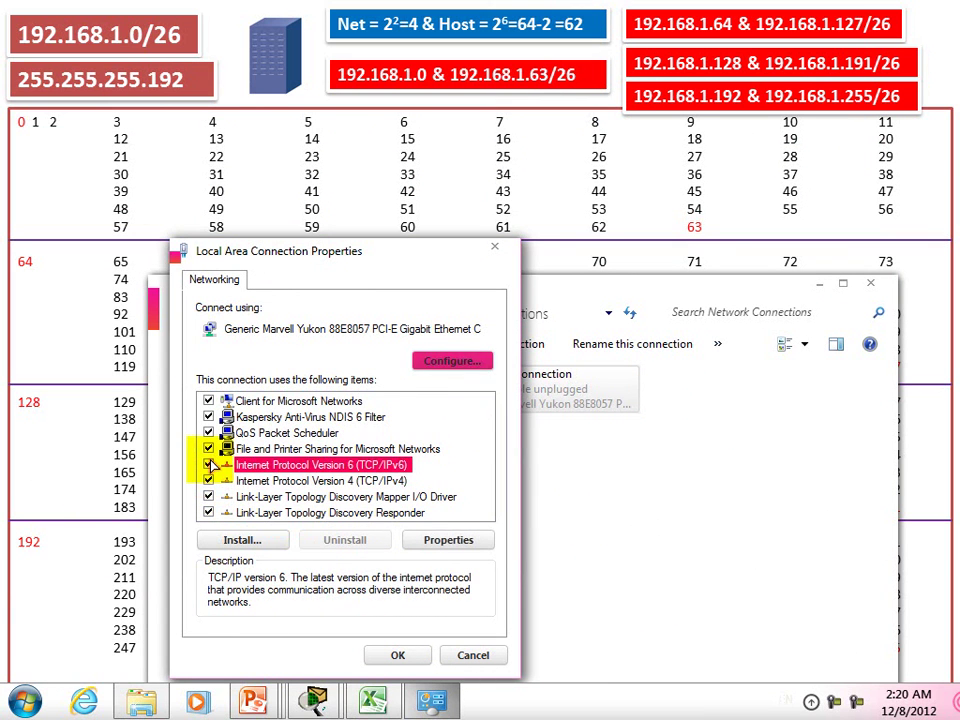
# Open the Internet Protocol Version 4 properties and clear the static IP address and subnet mask for a new entry.
pyautogui.click(398, 481)
pyautogui.click(448, 540)
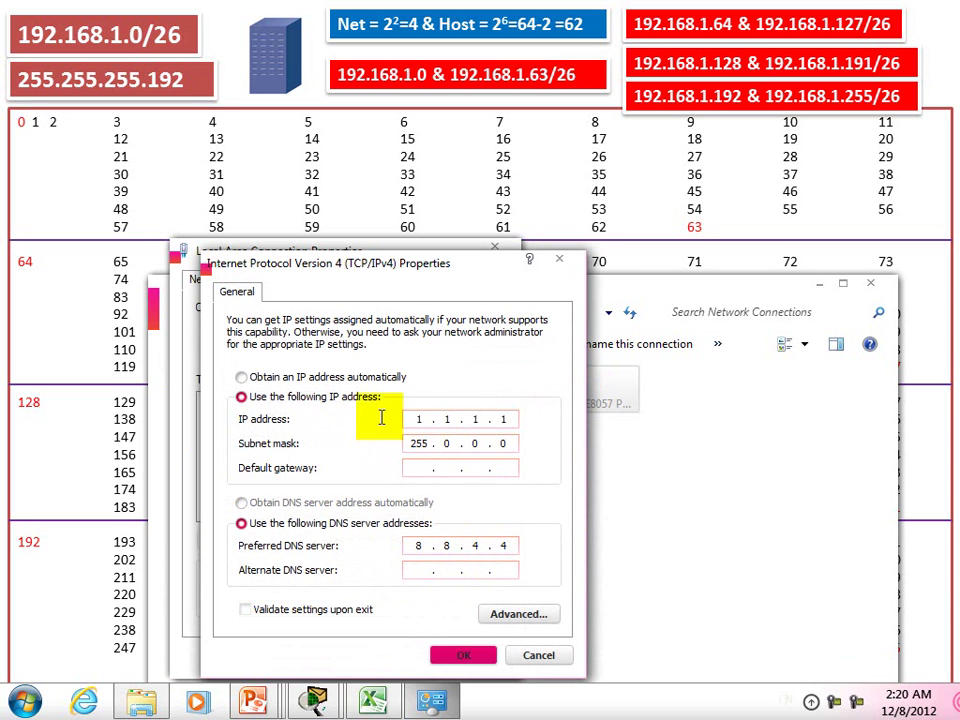
pyautogui.click(270, 378)
pyautogui.click(300, 397)
pyautogui.click(420, 419)
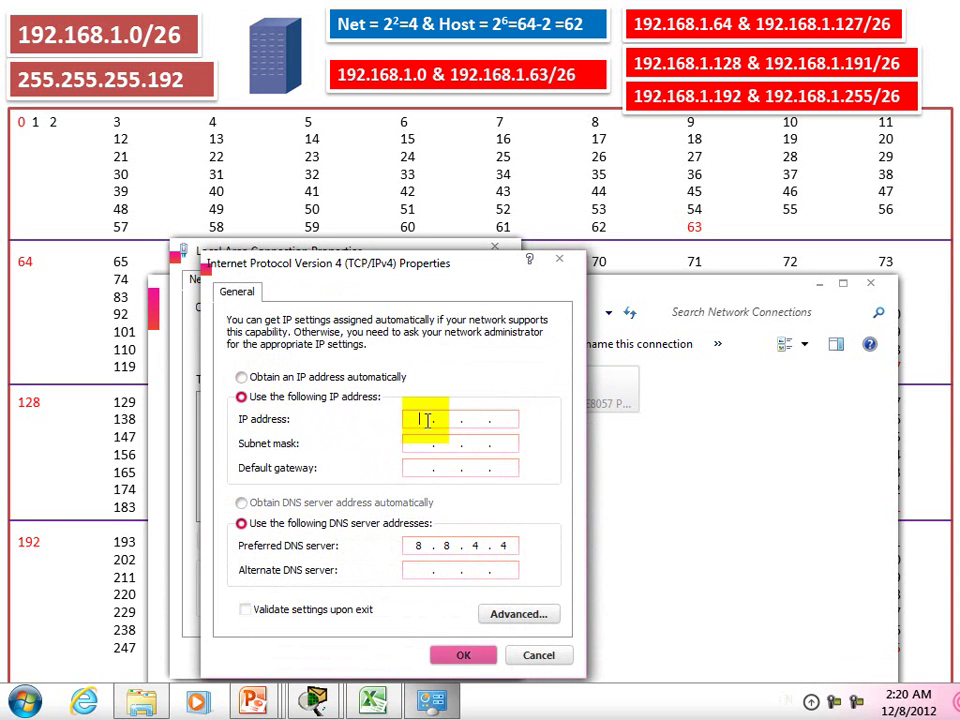
# Try to assign the connection the network address 192.168.1.0 with subnet mask 255.255.255.192.
pyautogui.write('192 . 168 .  .')
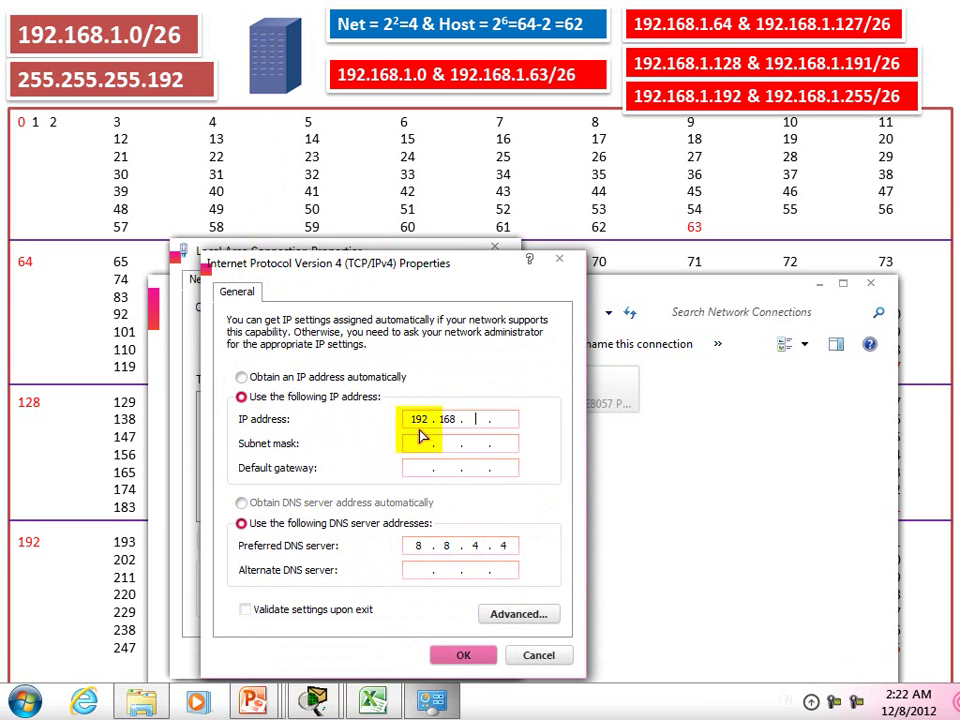
pyautogui.write('1')
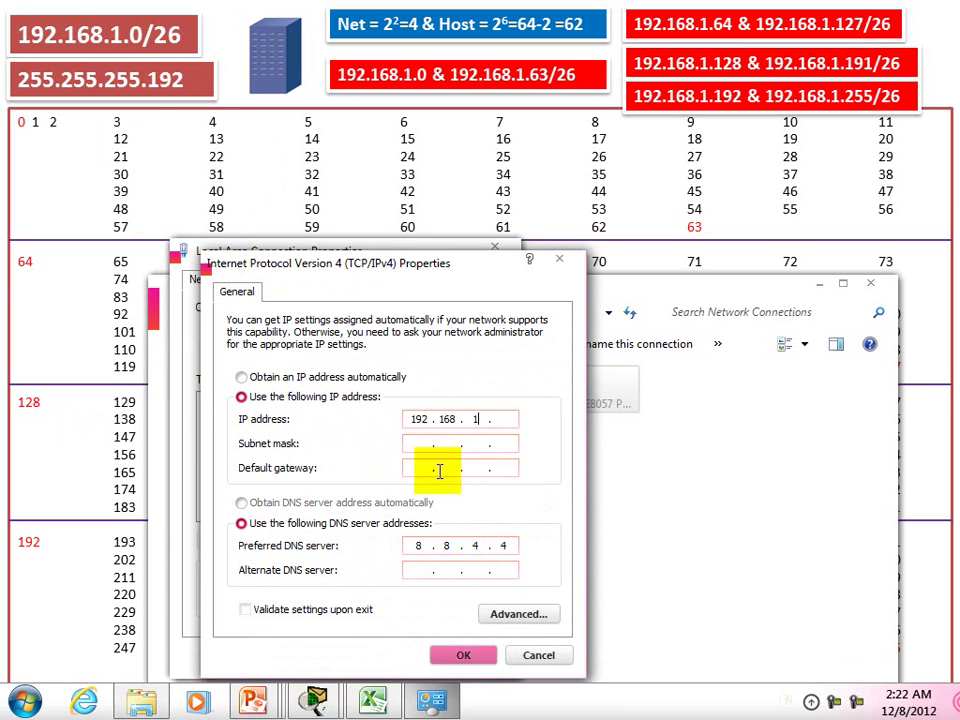
pyautogui.hotkey('alt', 'Tab')
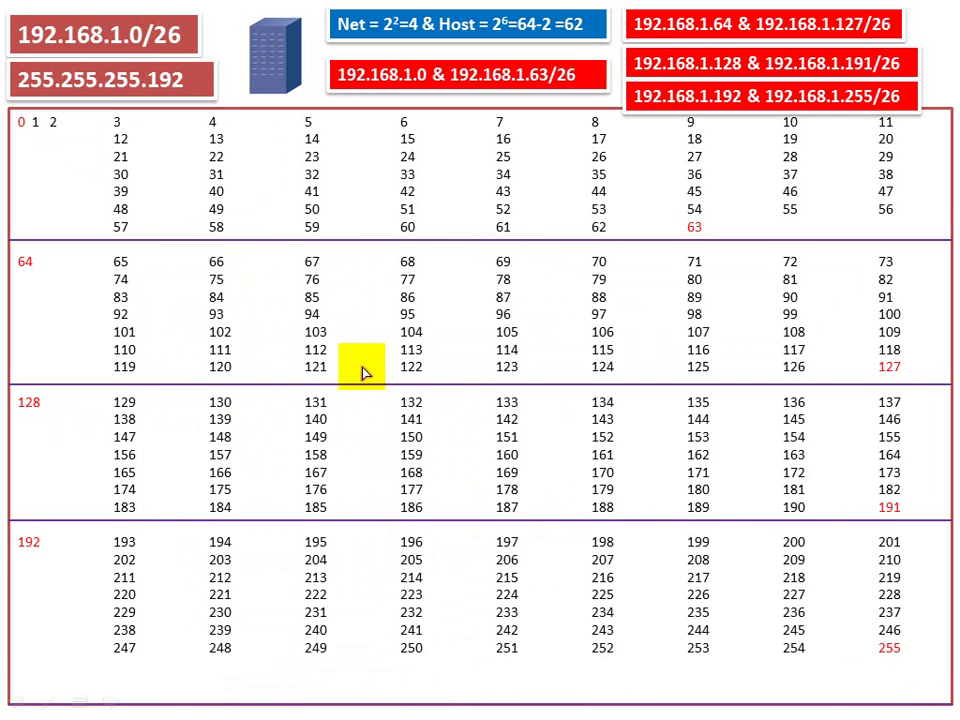
pyautogui.hotkey('alt', 'Tab')
pyautogui.click(505, 419)
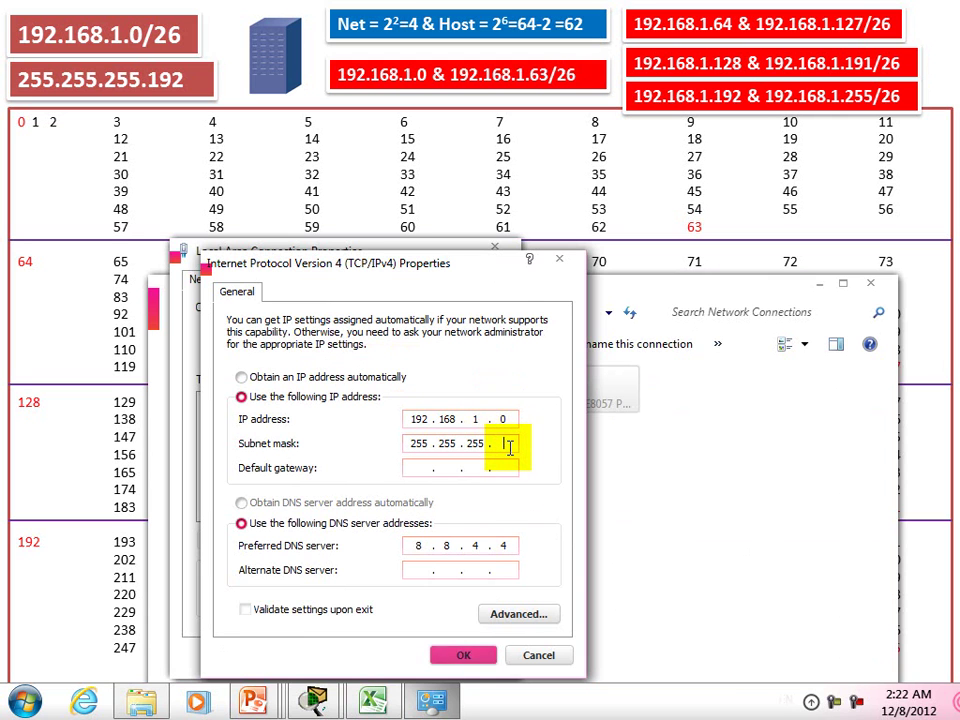
pyautogui.write('192')
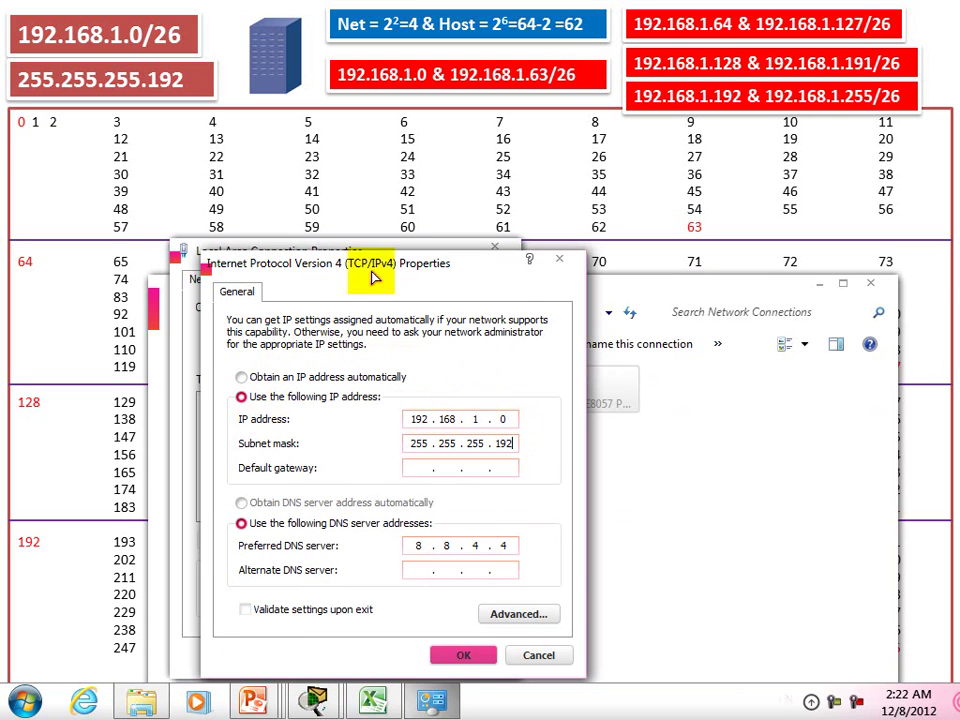
pyautogui.click(461, 658)
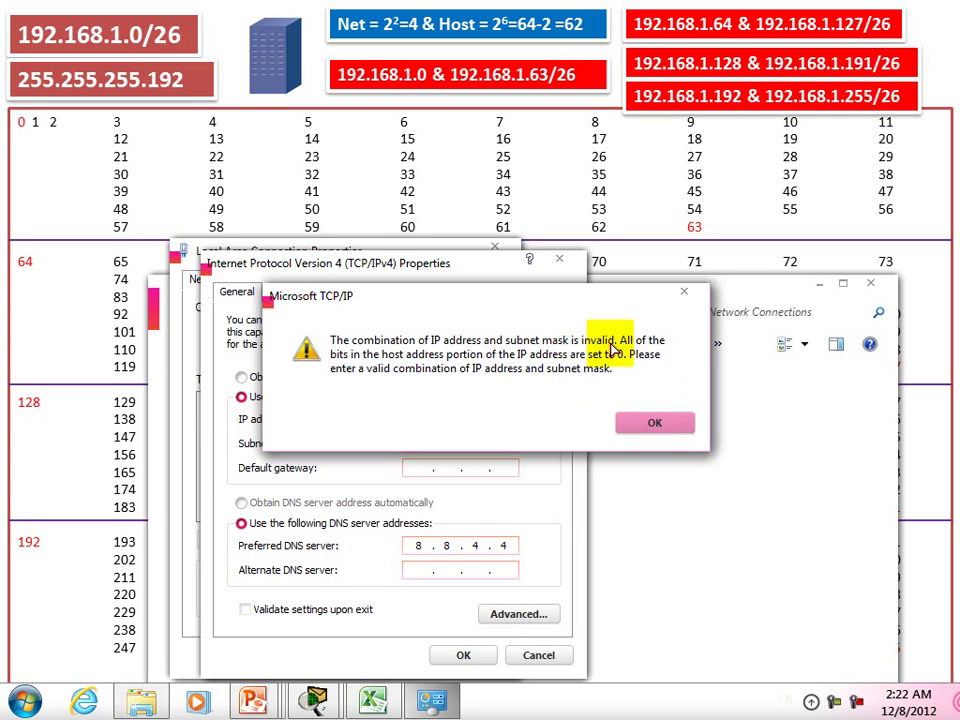
pyautogui.click(630, 424)
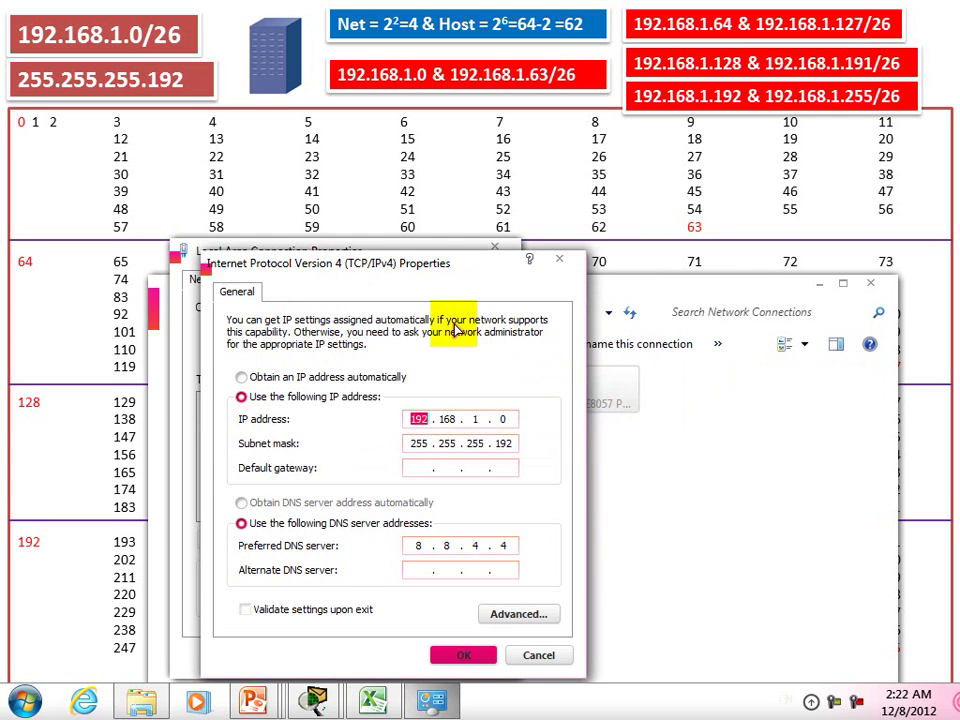
# Try to change the connection's IP address to the broadcast address 192.168.1.63.
pyautogui.click(504, 419)
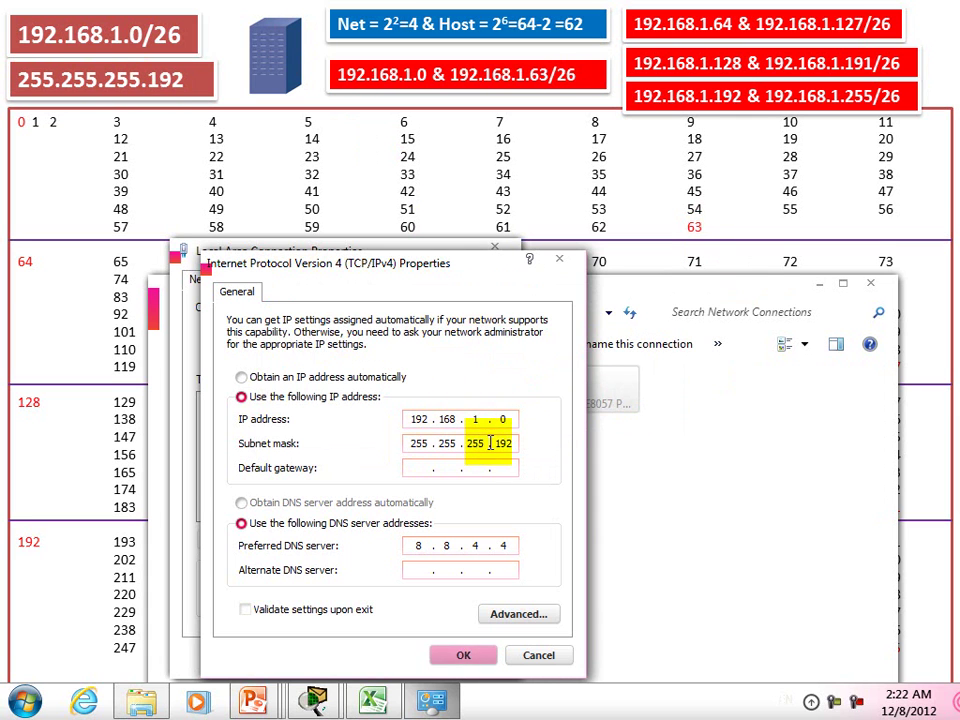
pyautogui.click(512, 419)
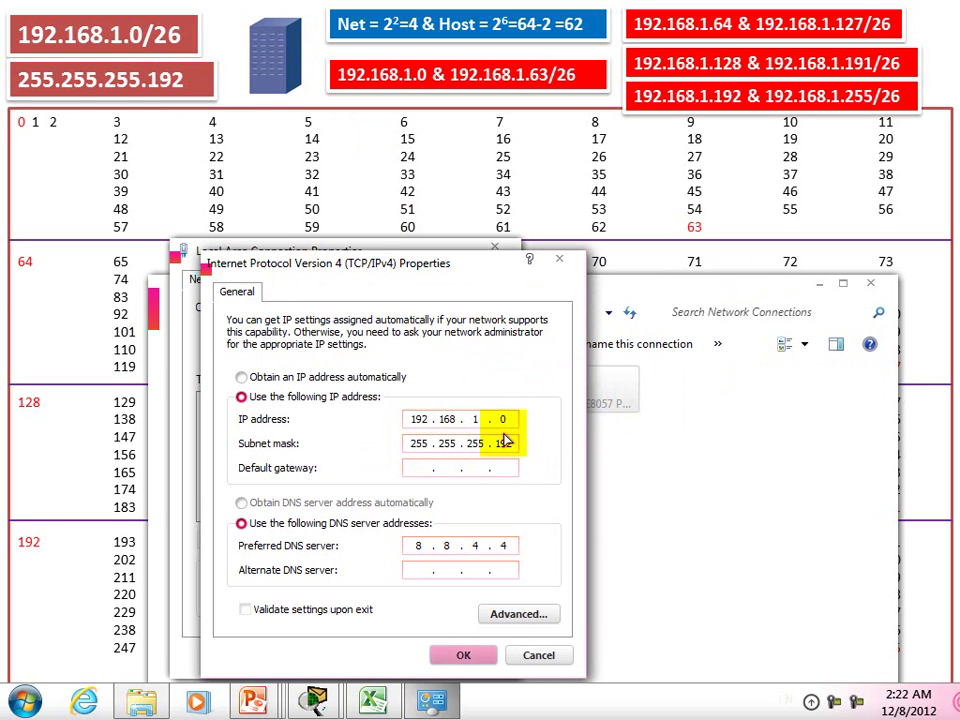
pyautogui.write('6')
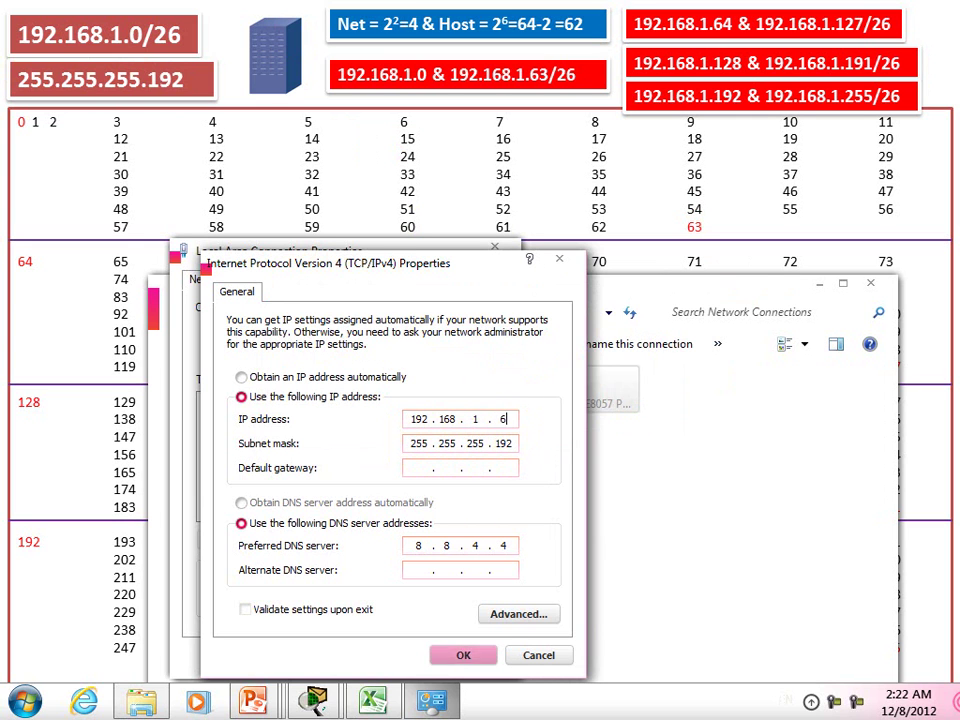
pyautogui.write('3')
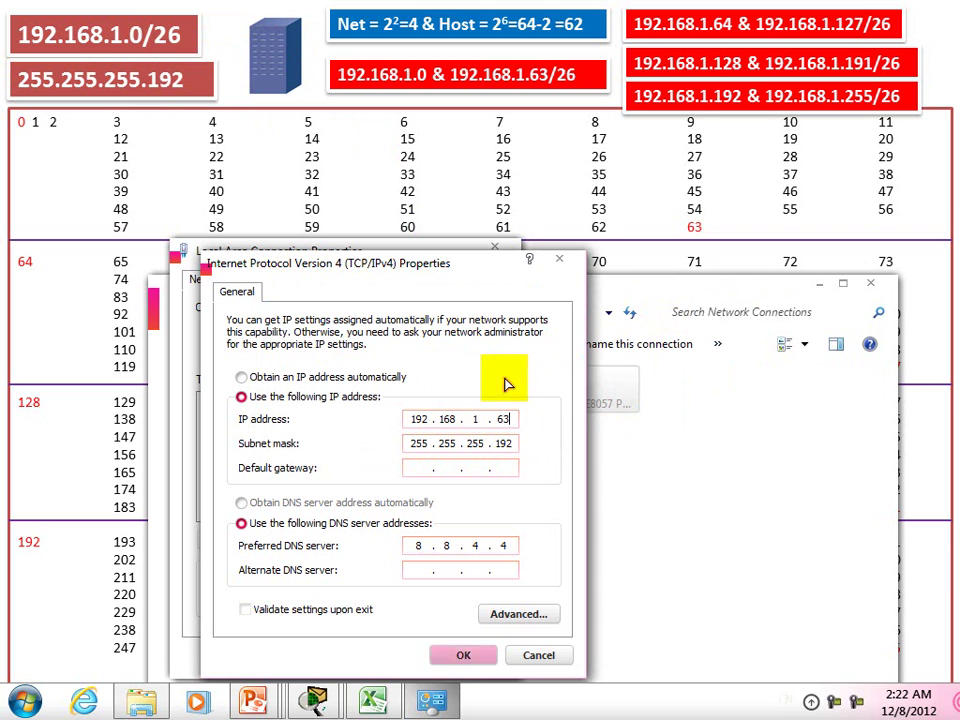
pyautogui.click(461, 655)
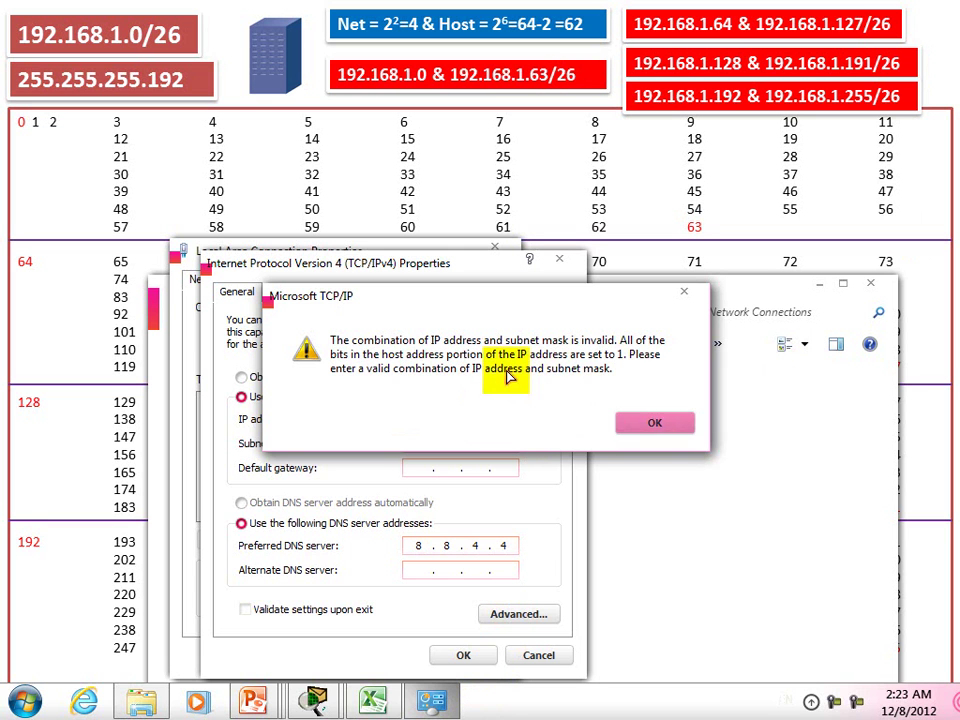
pyautogui.click(645, 423)
# Set the connection's IP address to 192.168.1.1 and apply it.
pyautogui.doubleClick(502, 421)
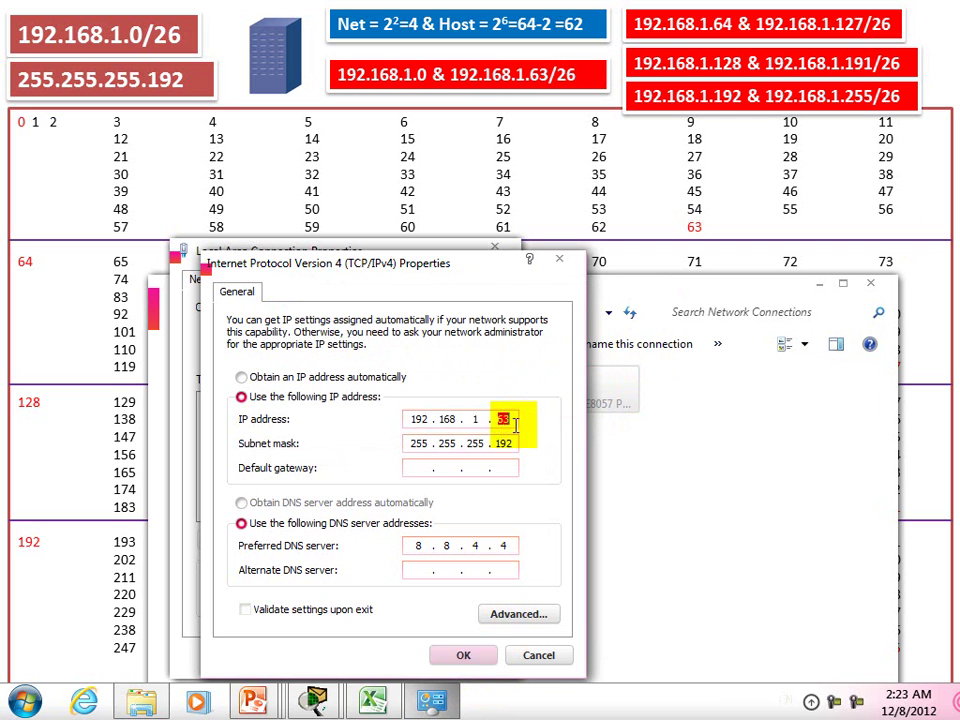
pyautogui.write('1')
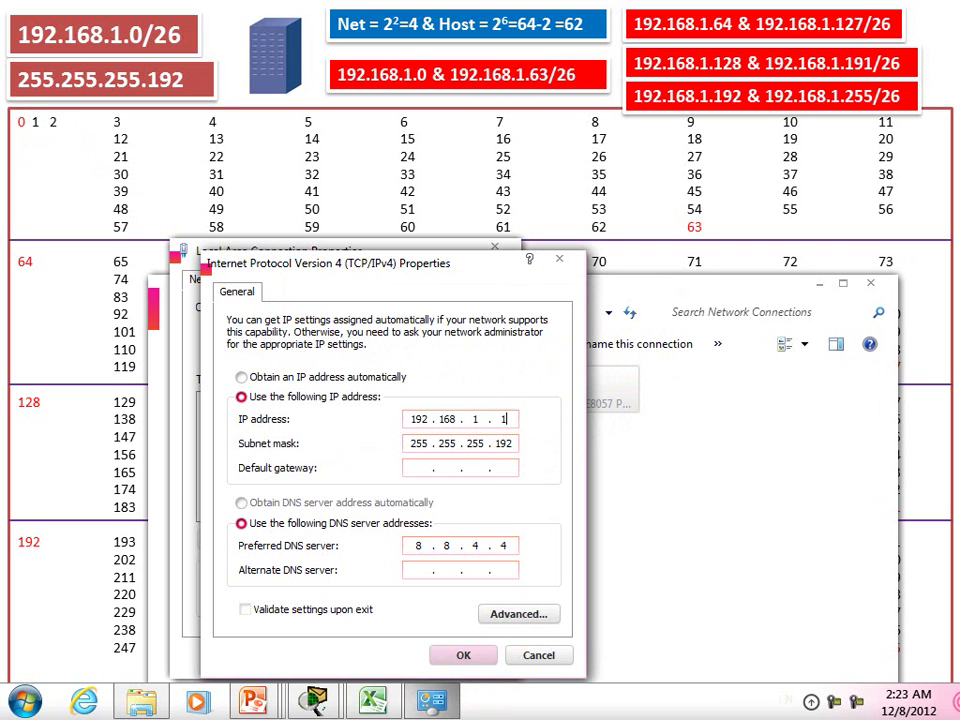
pyautogui.click(461, 655)
# Reopen the IPv4 properties and apply 192.168.1.2 as the IP address.
pyautogui.doubleClick(380, 481)
pyautogui.doubleClick(503, 419)
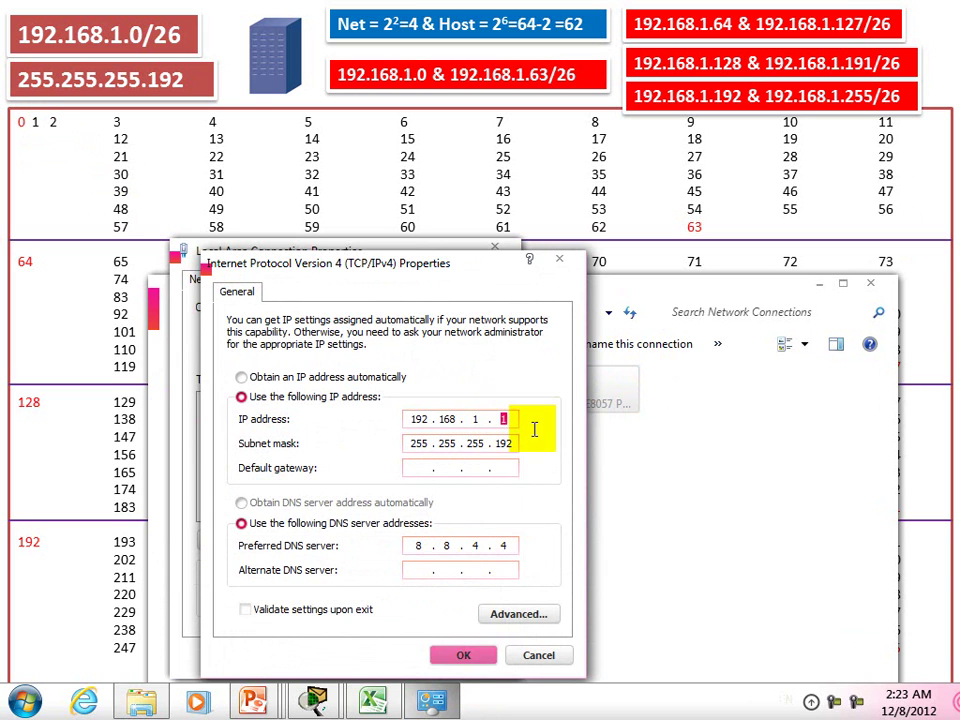
pyautogui.write('2')
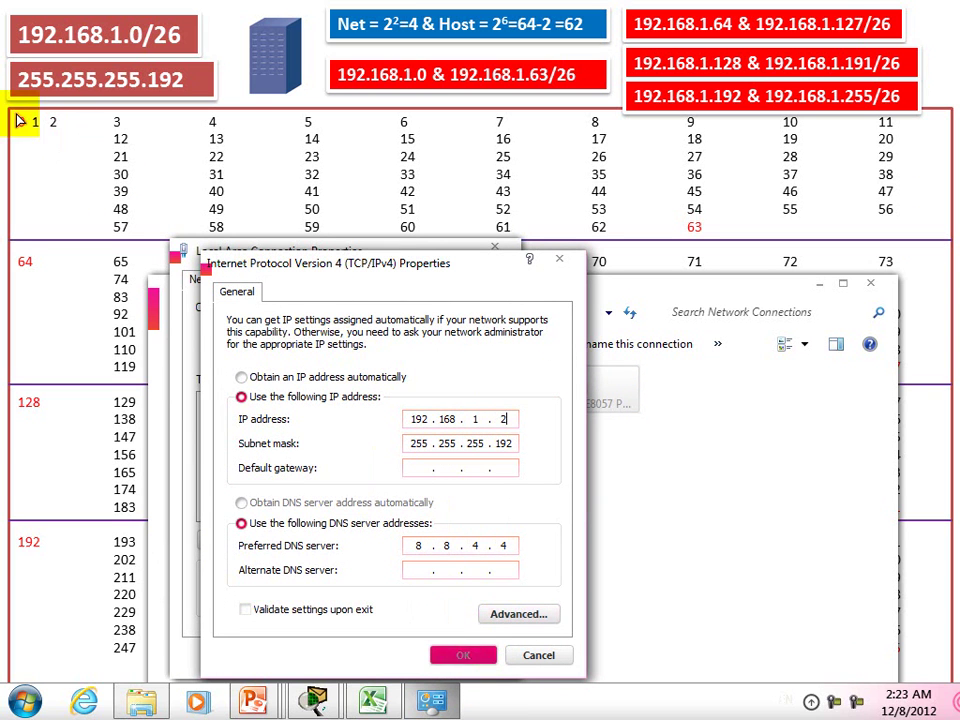
pyautogui.click(461, 655)
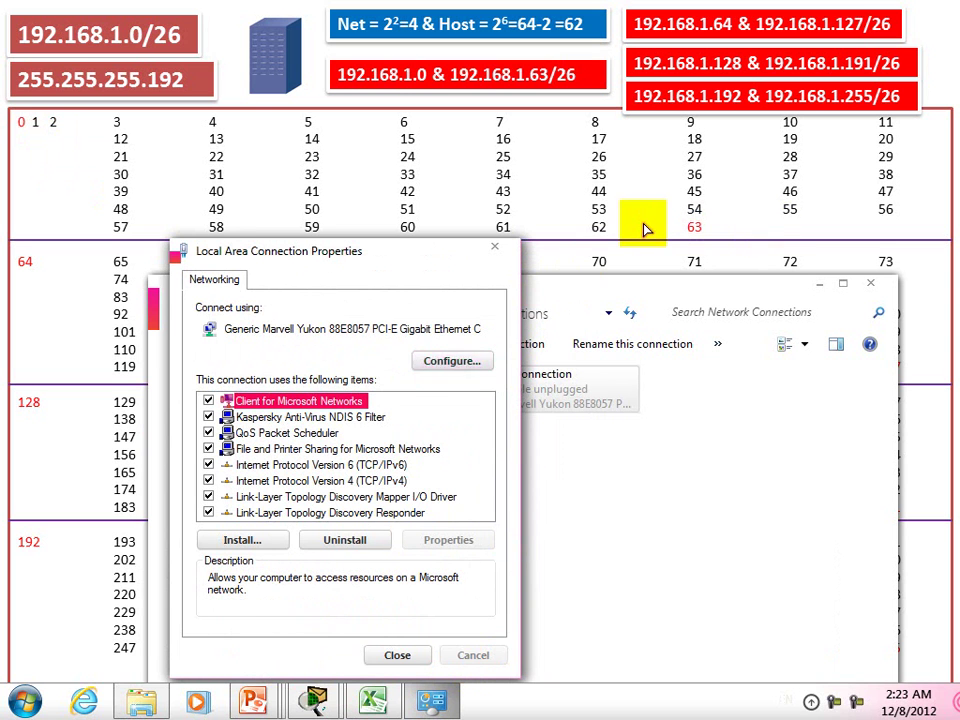
# Reopen the IPv4 properties and apply the subnet's last host address, 192.168.1.62.
pyautogui.doubleClick(385, 482)
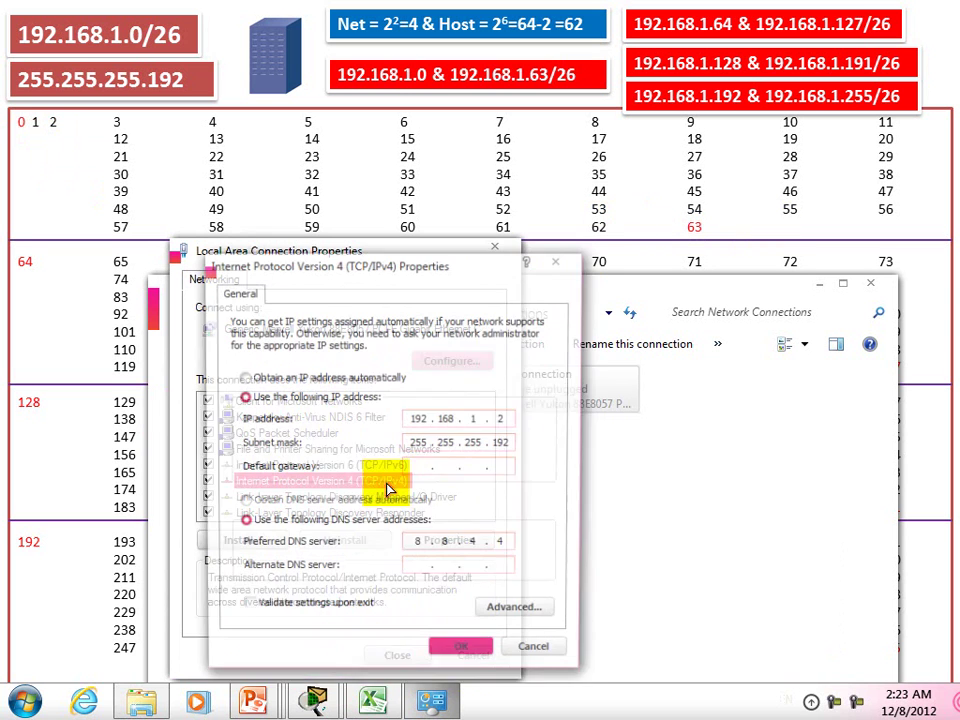
pyautogui.doubleClick(503, 419)
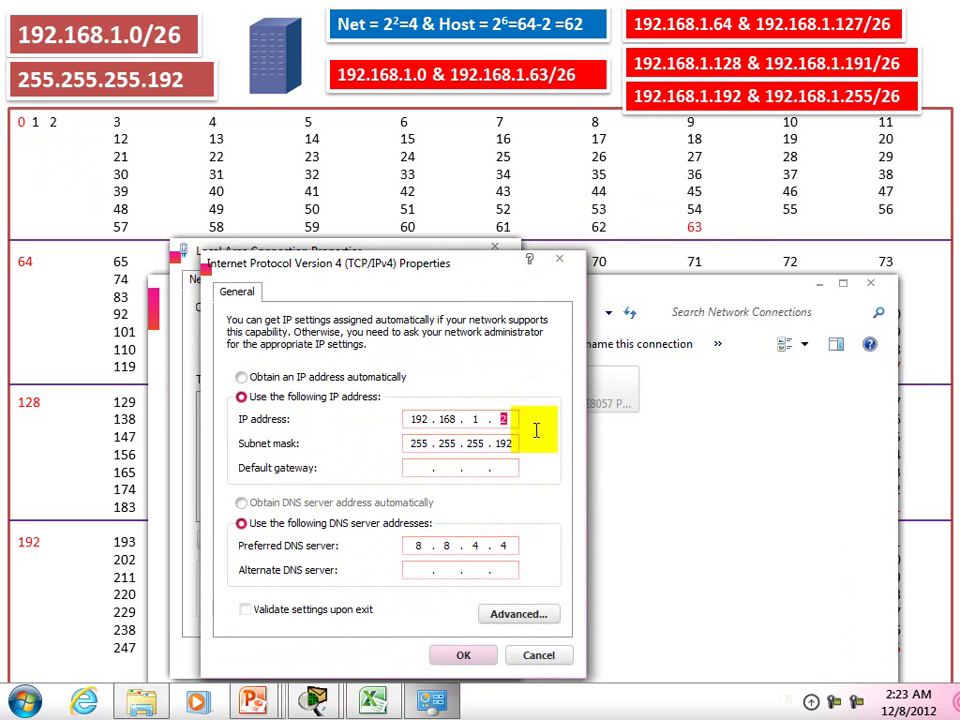
pyautogui.write('62')
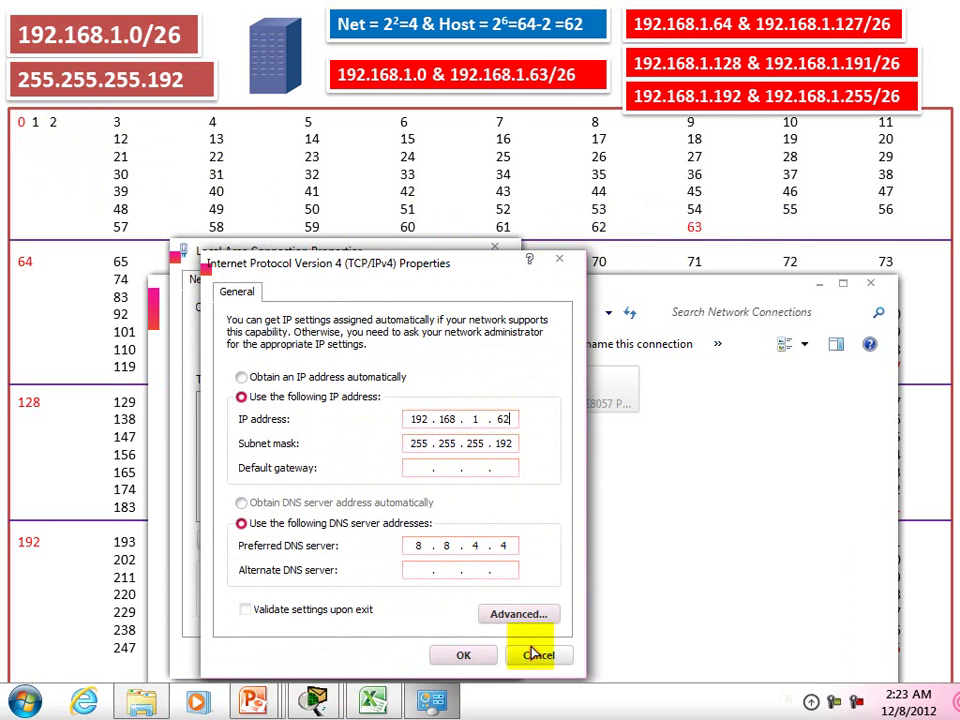
pyautogui.click(463, 655)
# Try once more to assign 192.168.1.63, then cancel the IPv4 settings and close the Local Area Connection properties.
pyautogui.doubleClick(350, 481)
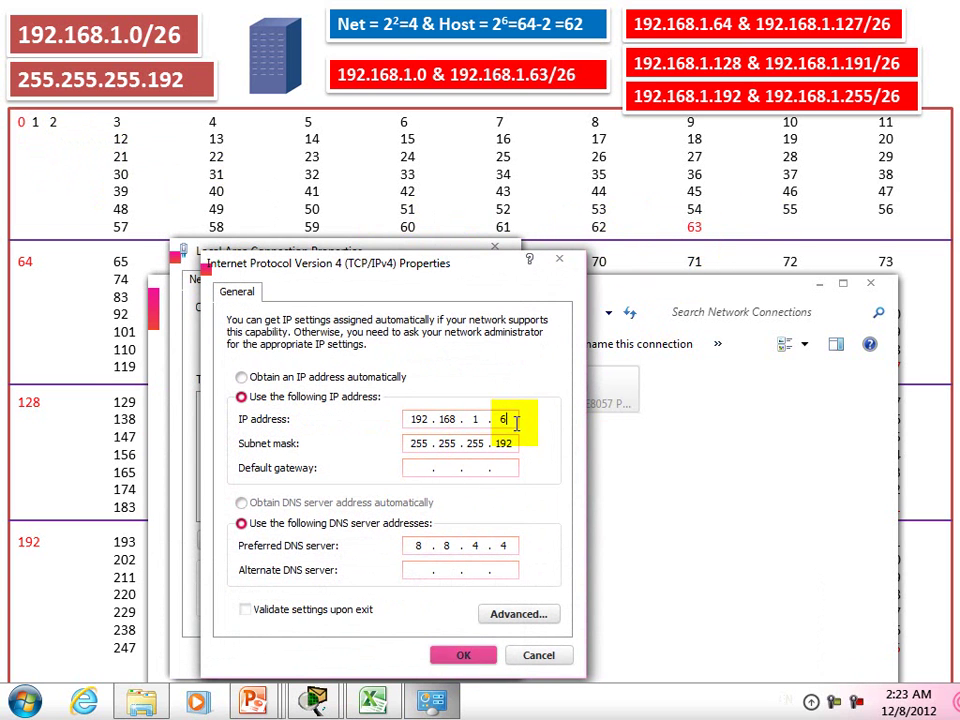
pyautogui.write('3')
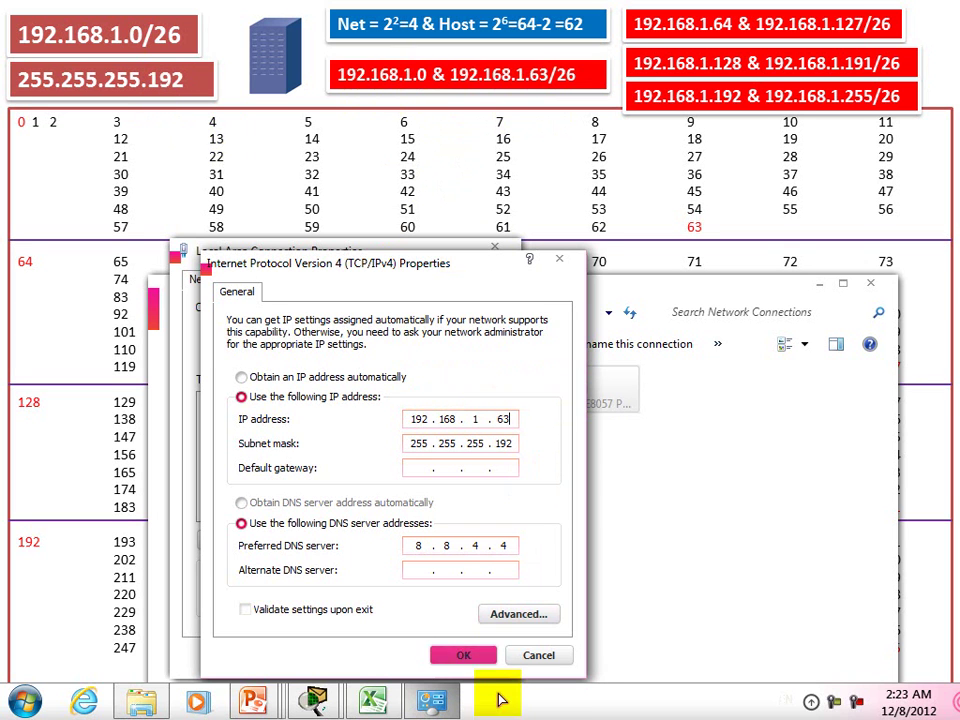
pyautogui.click(463, 658)
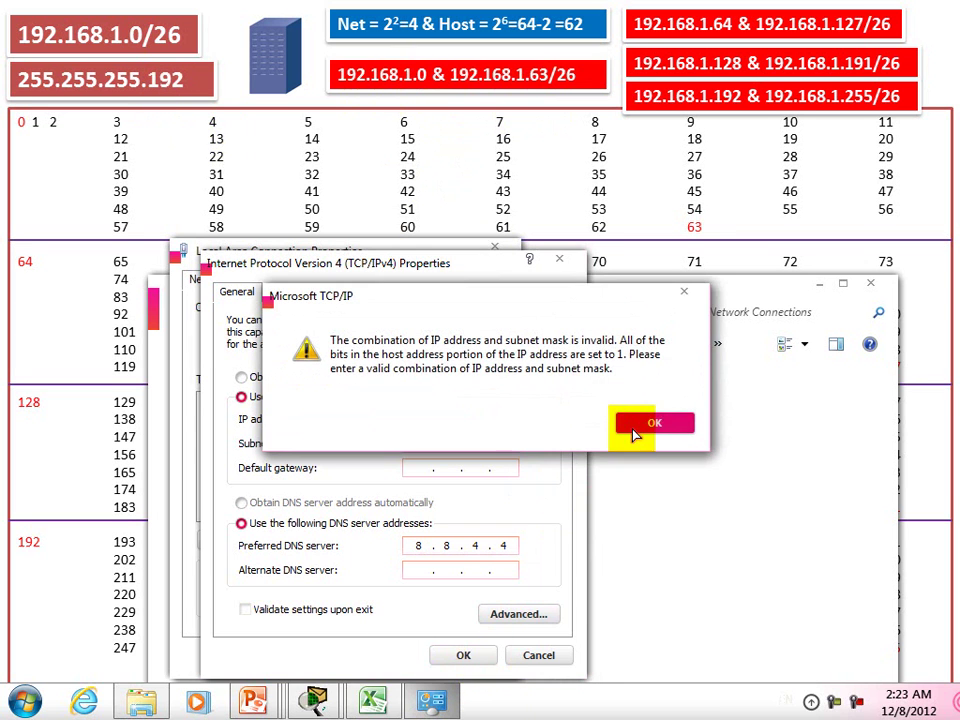
pyautogui.click(634, 430)
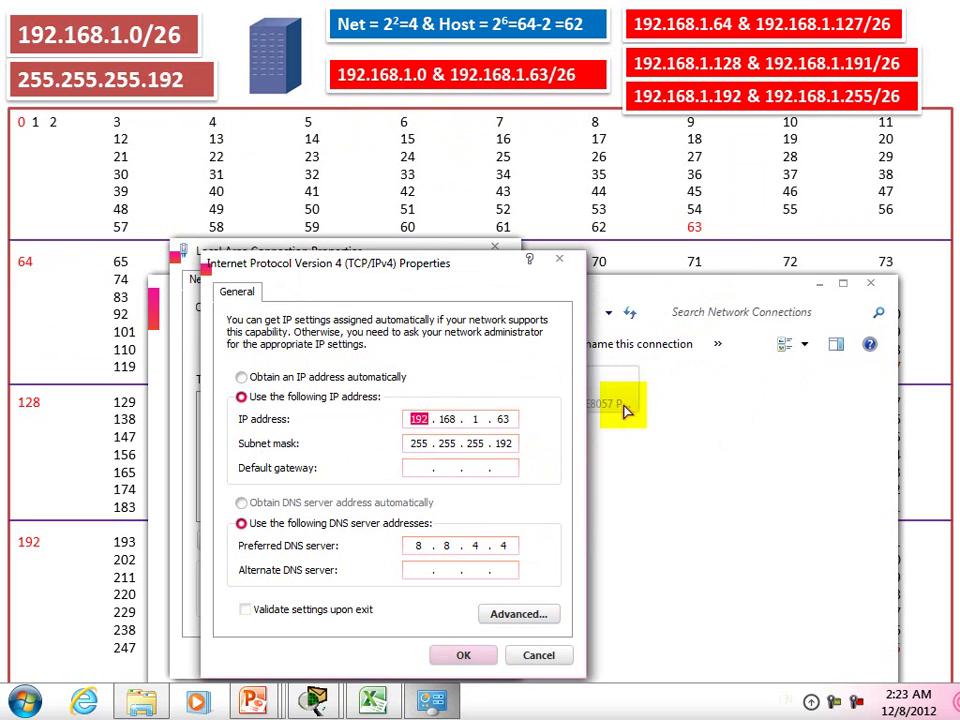
pyautogui.click(539, 655)
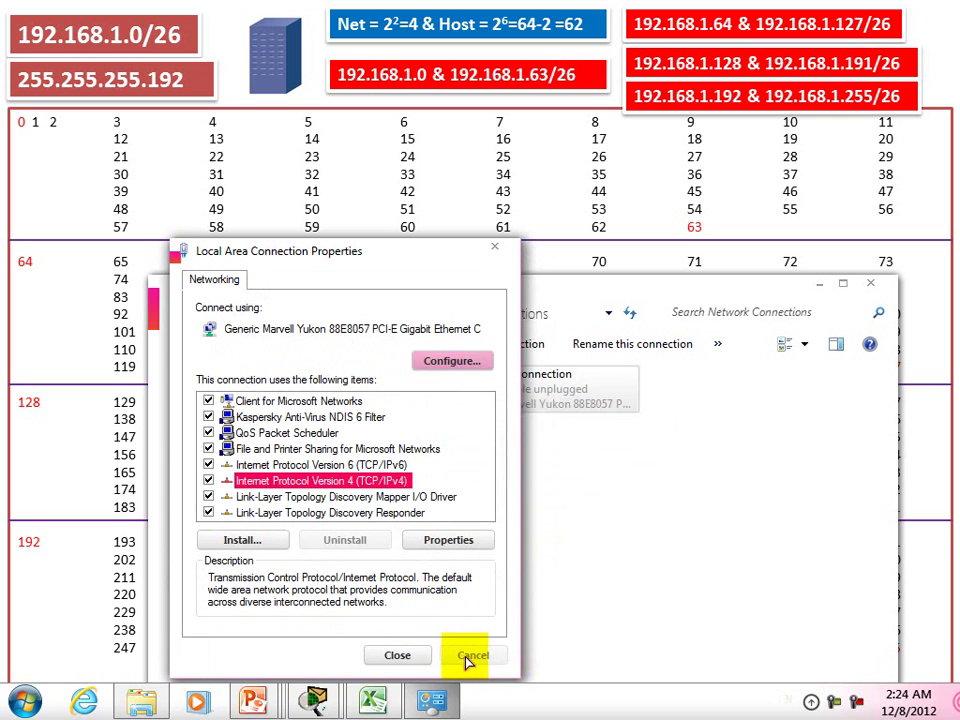
pyautogui.click(410, 655)
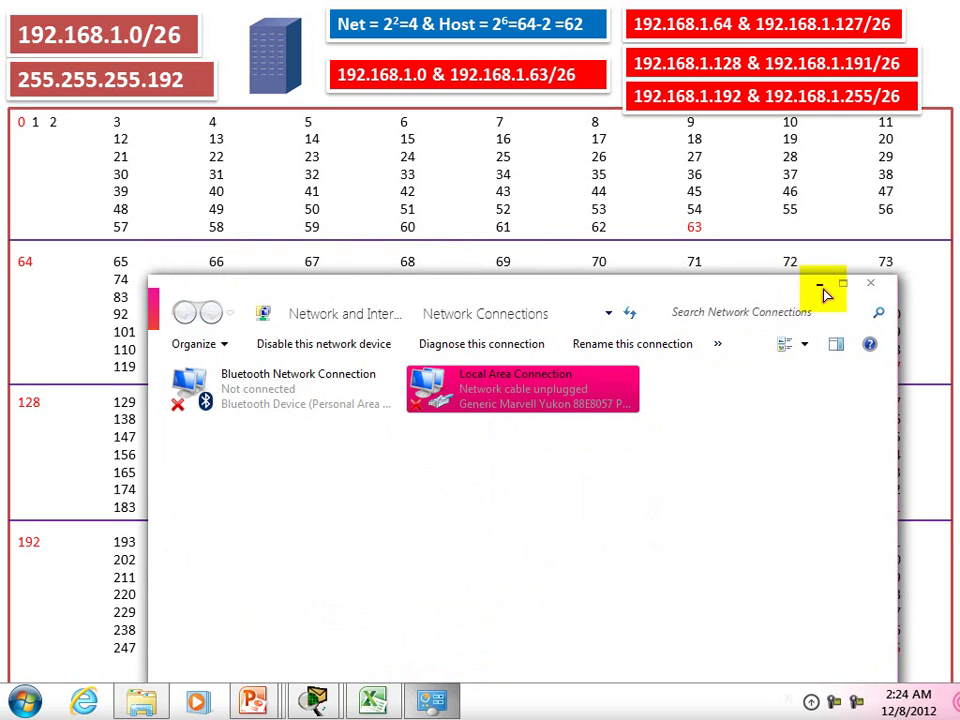
# Move the Network Connections window off the slide's subnet table and reopen the Local Area Connection's IPv4 properties.
pyautogui.moveTo(790, 296); pyautogui.dragTo(851, 540)
pyautogui.rightClick(678, 632)
pyautogui.click(690, 617)
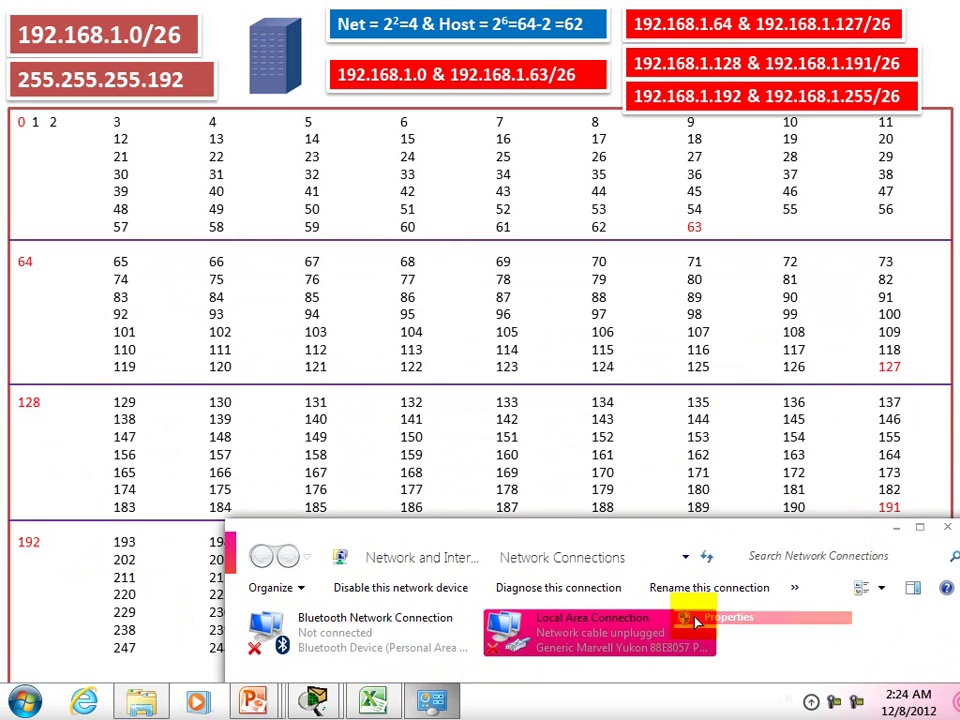
pyautogui.click(441, 497)
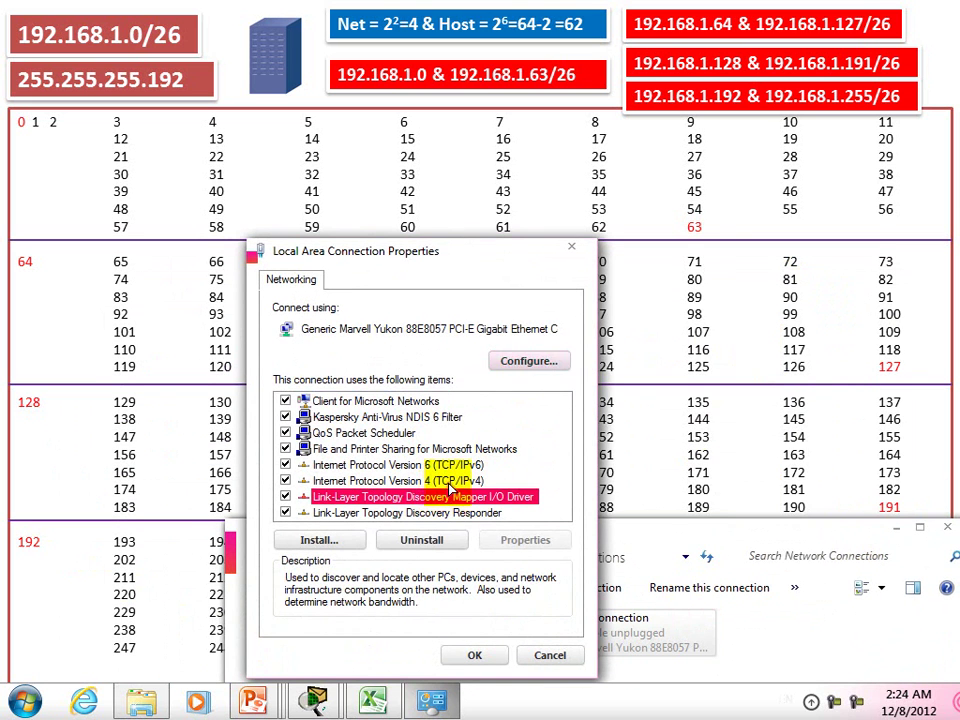
pyautogui.doubleClick(430, 481)
pyautogui.moveTo(523, 258); pyautogui.dragTo(486, 178)
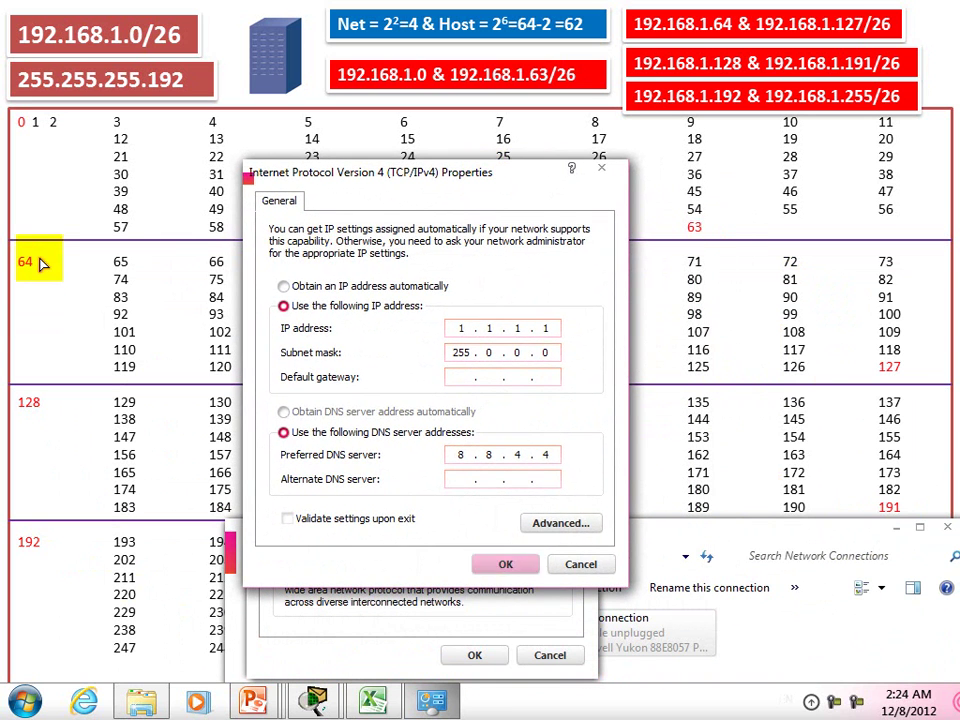
# Switch to a manual IP address and try to assign 192.168.1.64 with subnet mask 255.255.255.192.
pyautogui.click(390, 288)
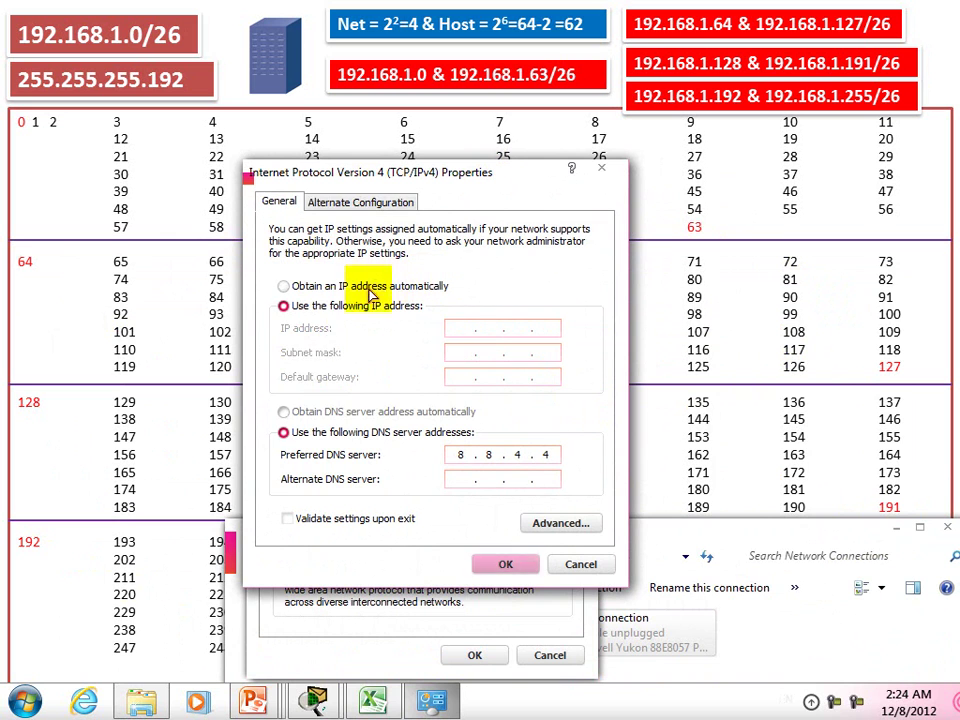
pyautogui.click(388, 306)
pyautogui.click(475, 327)
pyautogui.write('1')
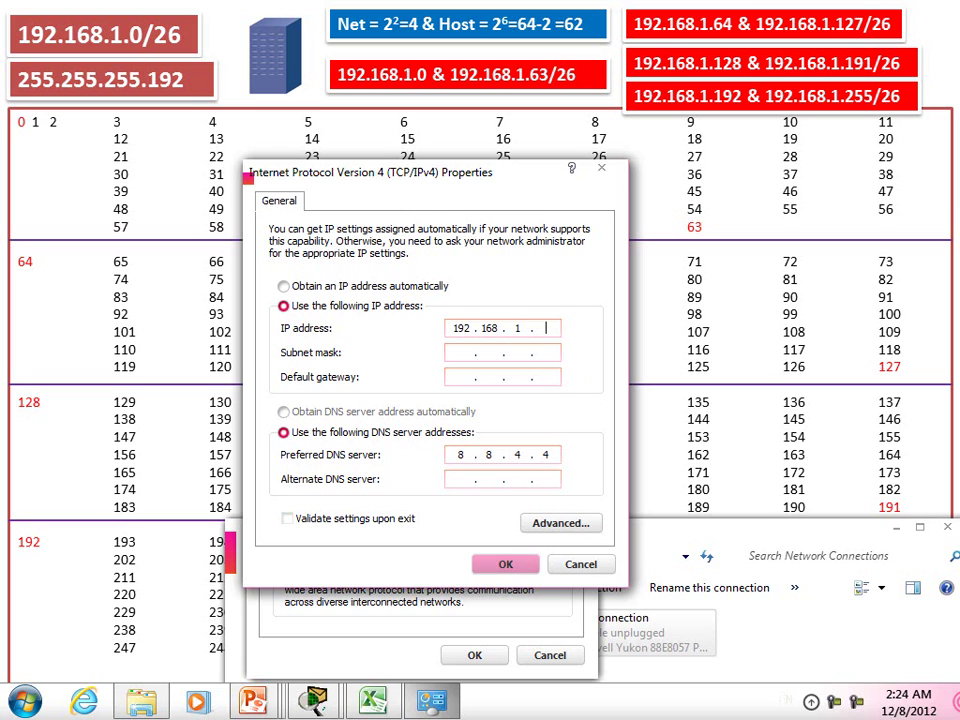
pyautogui.write('92 . 168 . 1 . ')
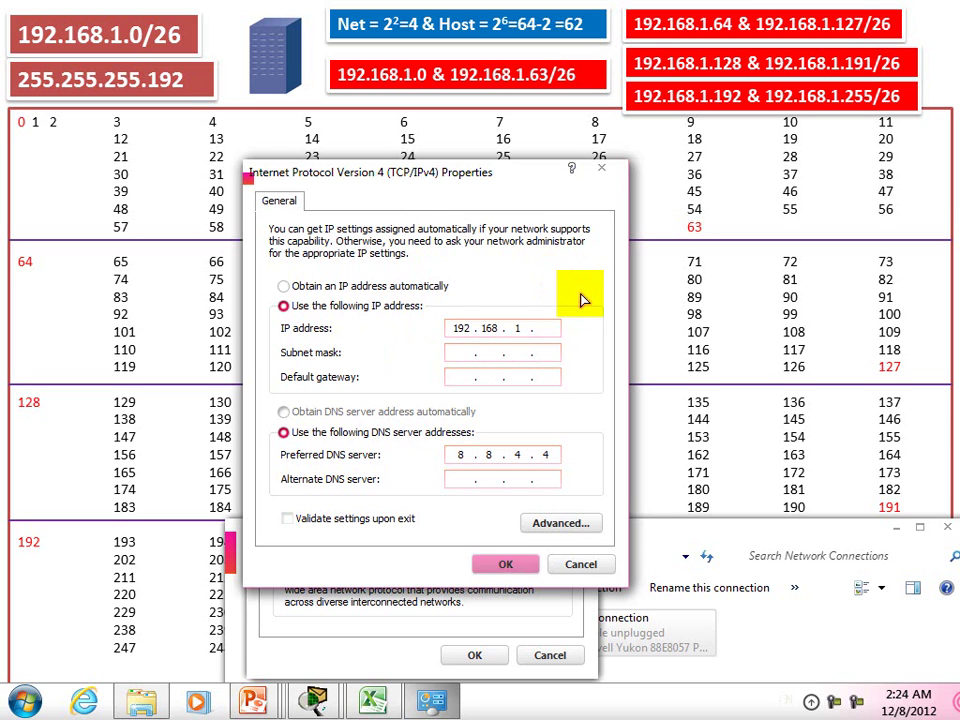
pyautogui.write('64')
pyautogui.click(456, 352)
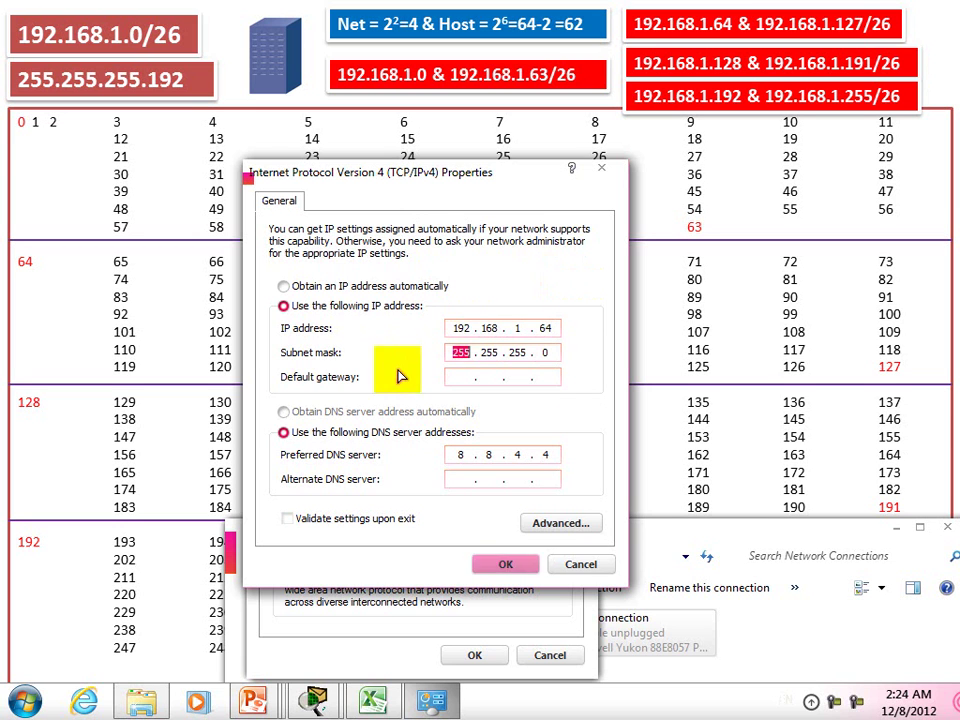
pyautogui.click(545, 352)
pyautogui.press('BackSpace')
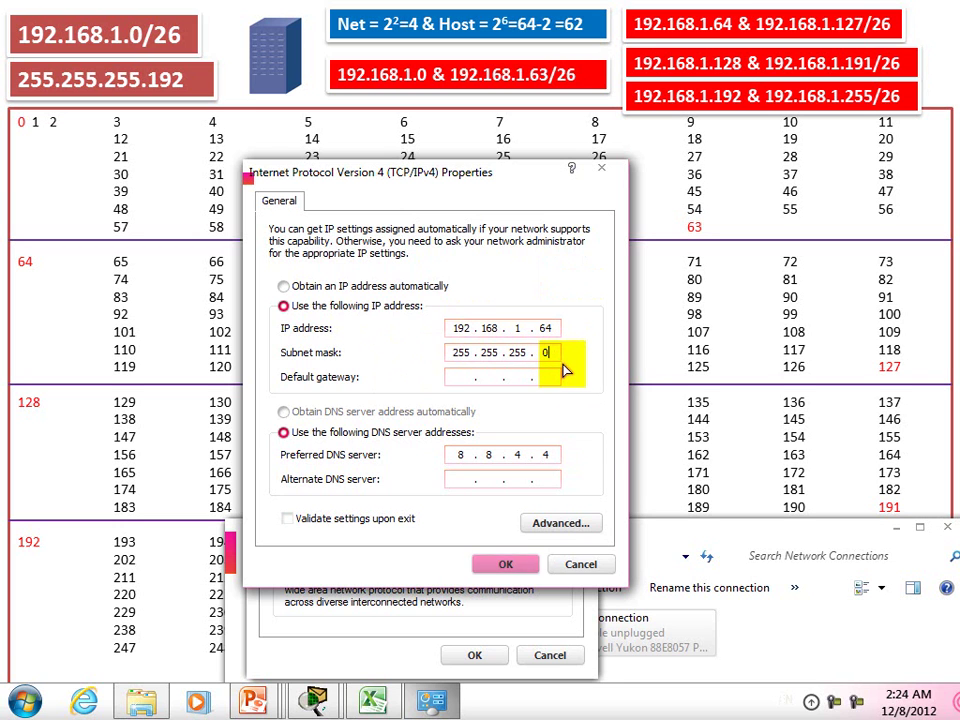
pyautogui.write('192')
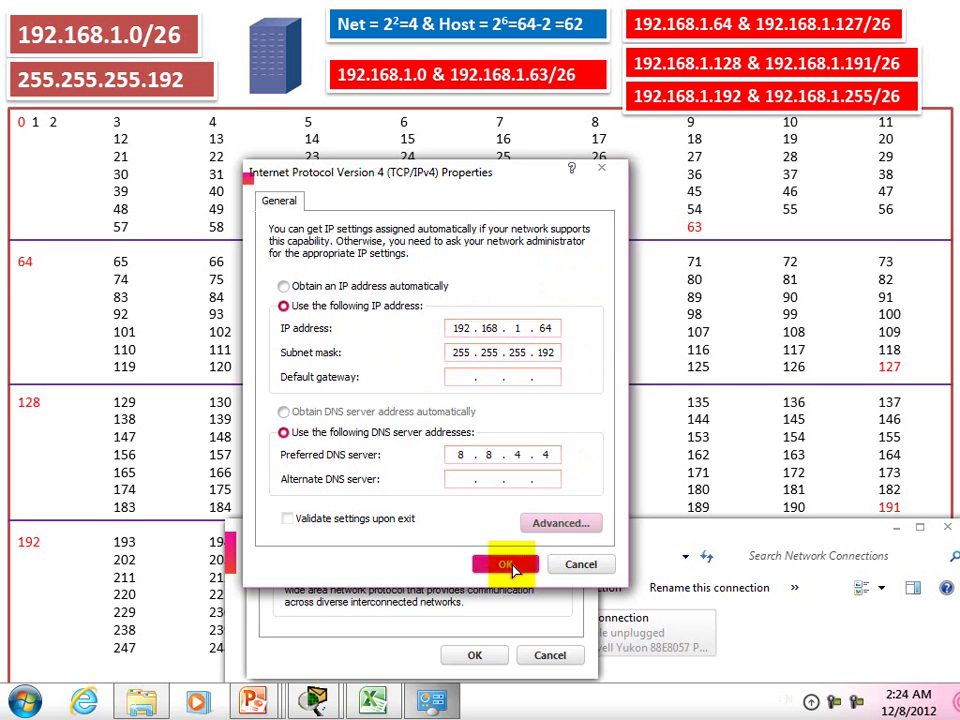
pyautogui.click(505, 564)
pyautogui.click(658, 424)
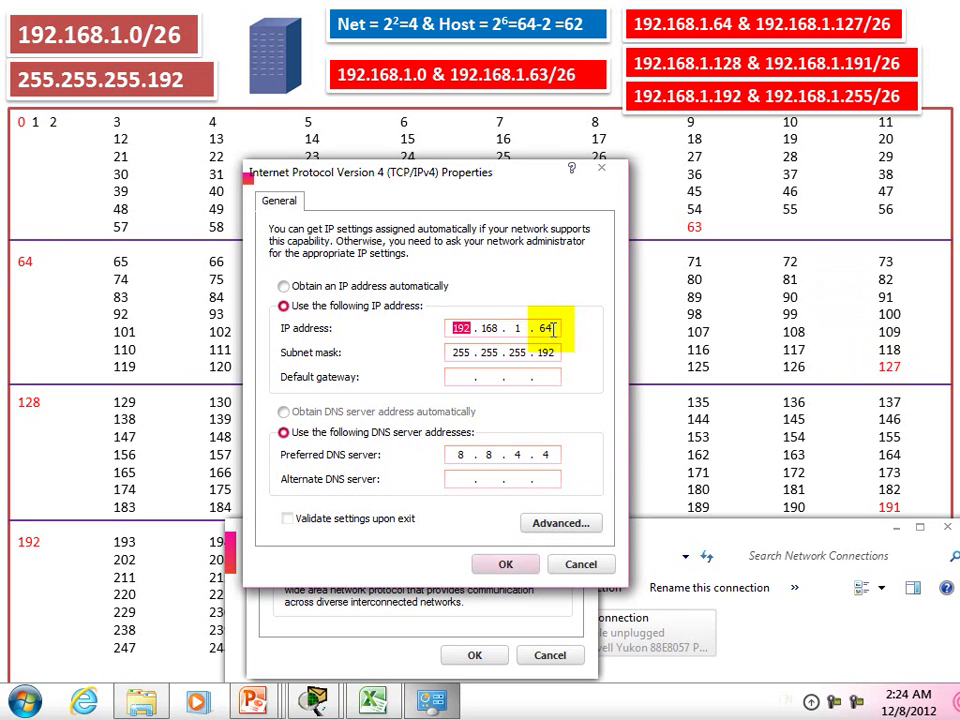
# Try to assign the second subnet's broadcast address, 192.168.1.127, as the IP address.
pyautogui.write('6')
pyautogui.press('BackSpace')
pyautogui.write('127')
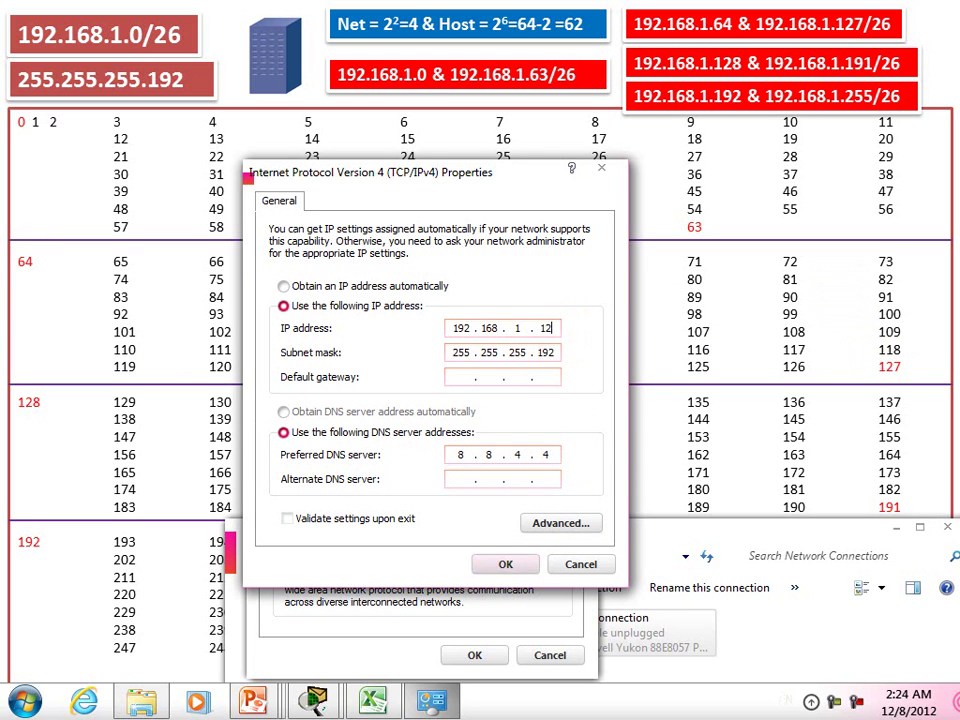
pyautogui.click(505, 566)
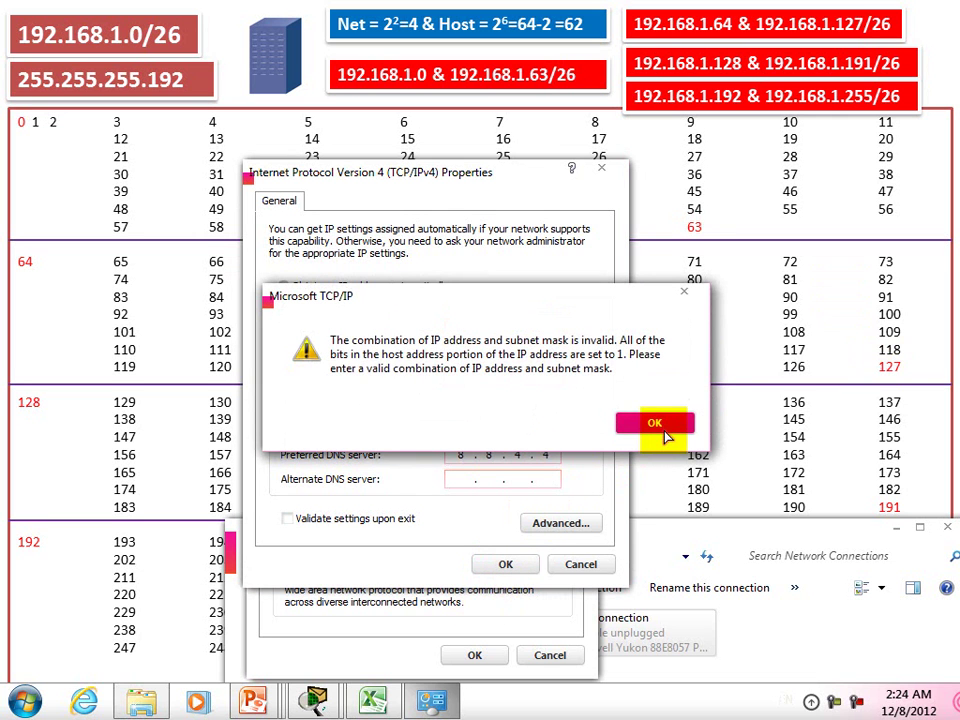
pyautogui.click(660, 425)
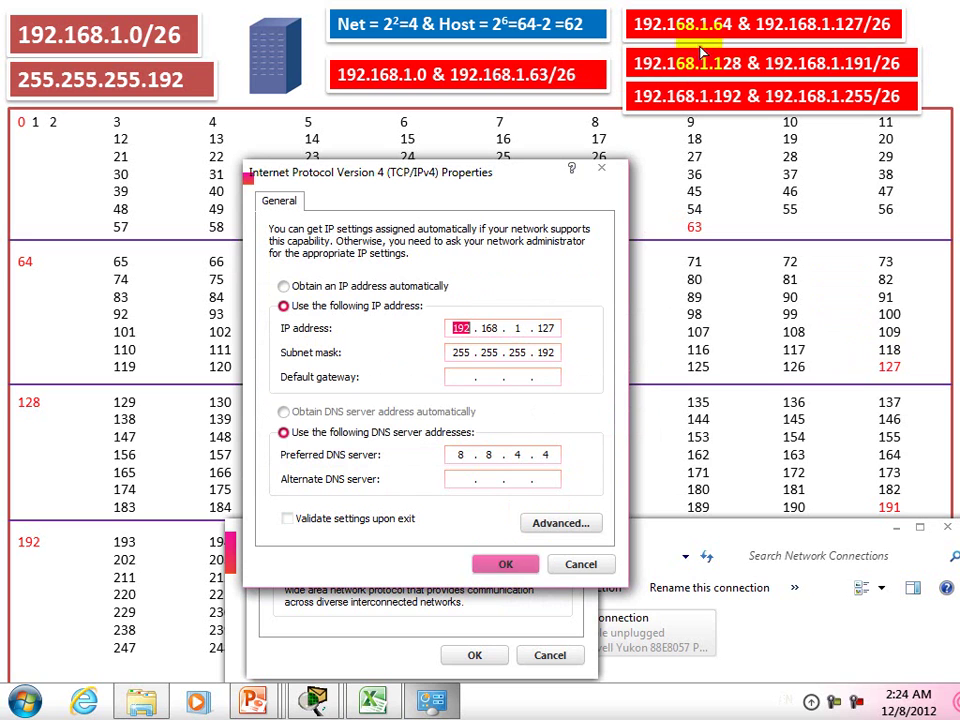
# Apply 192.168.1.65 as the IP address, then reopen the IPv4 properties and apply 192.168.1.126.
pyautogui.click(555, 327)
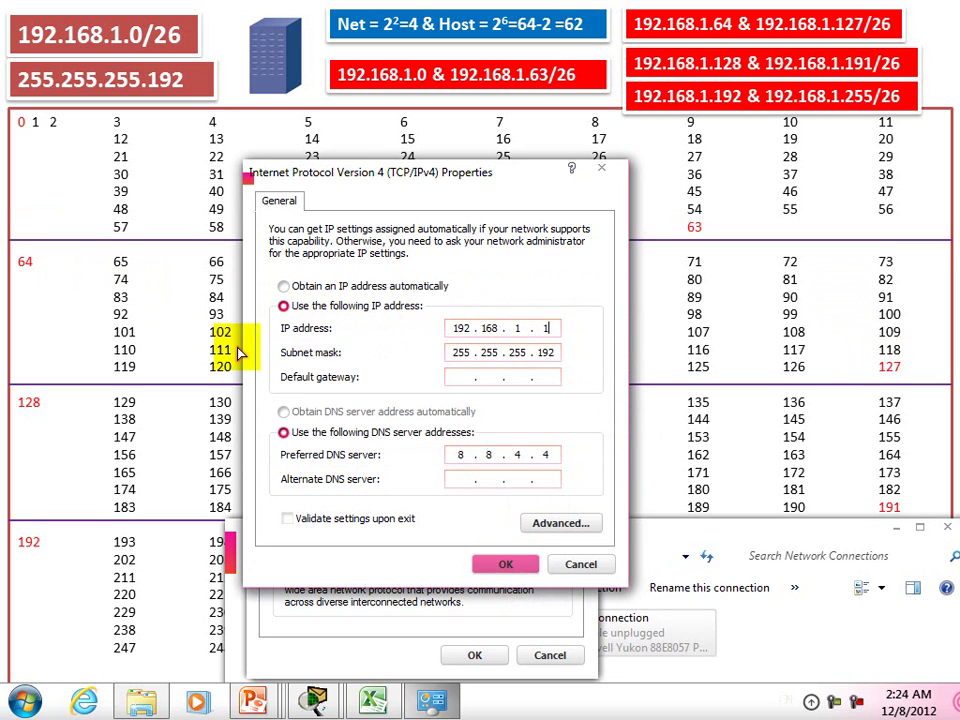
pyautogui.write('65')
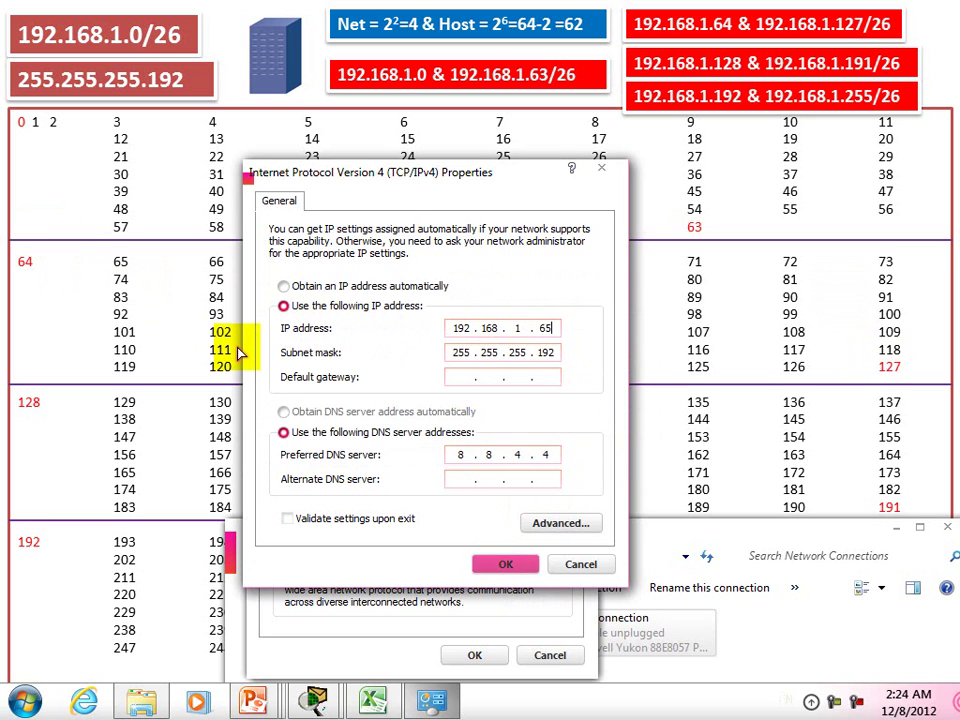
pyautogui.click(525, 566)
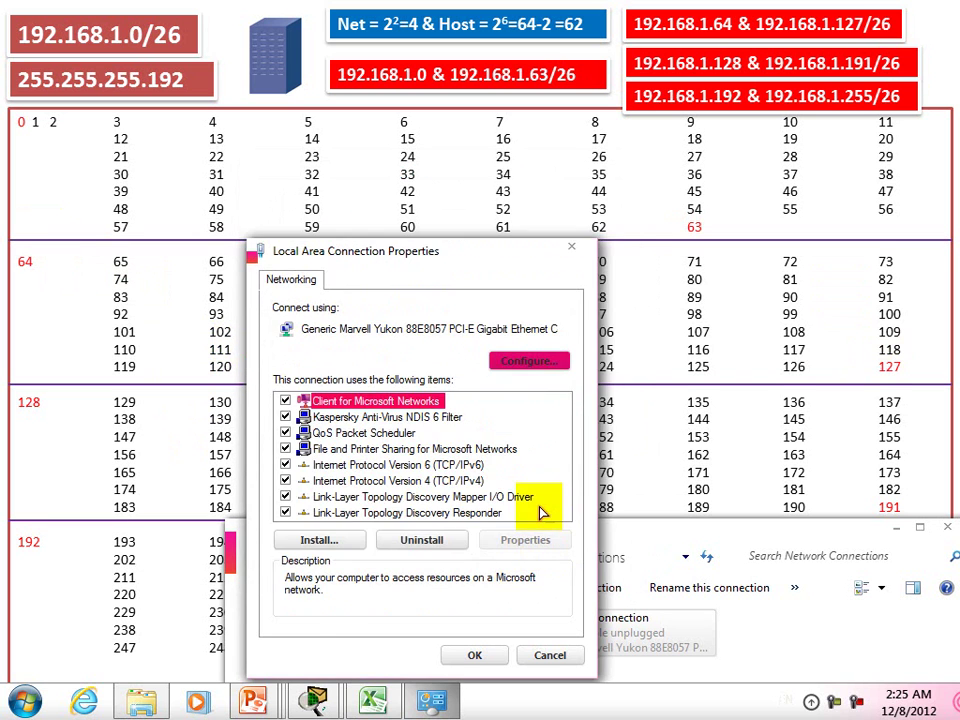
pyautogui.doubleClick(540, 430)
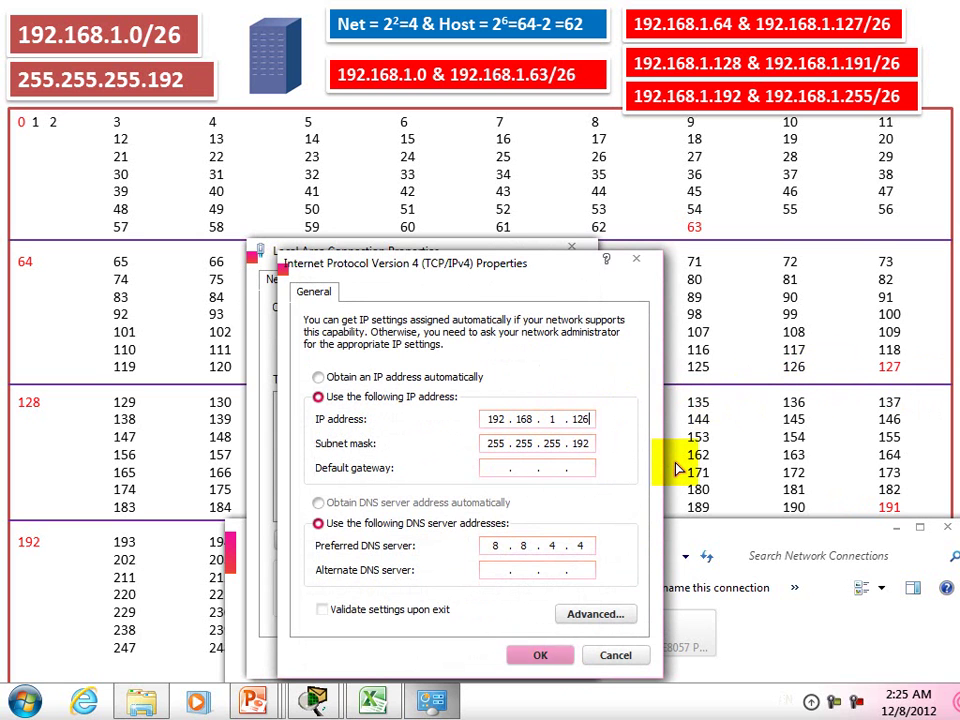
pyautogui.click(527, 655)
# Reopen the IPv4 properties and try to assign the third subnet's network and broadcast addresses, 192.168.1.128 and 192.168.1.191.
pyautogui.doubleClick(450, 481)
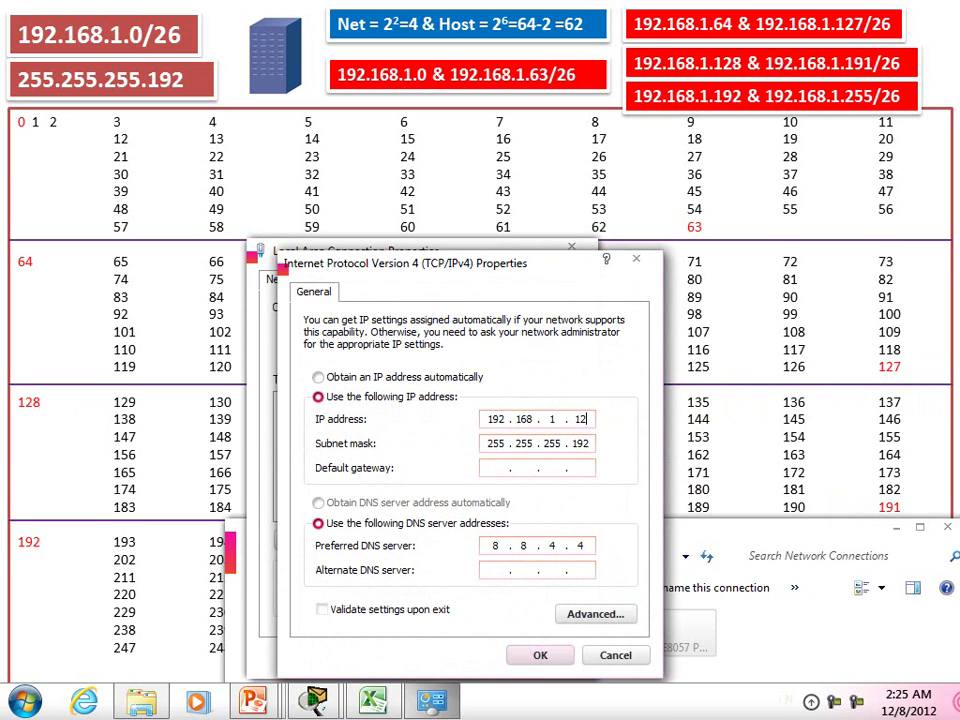
pyautogui.click(540, 655)
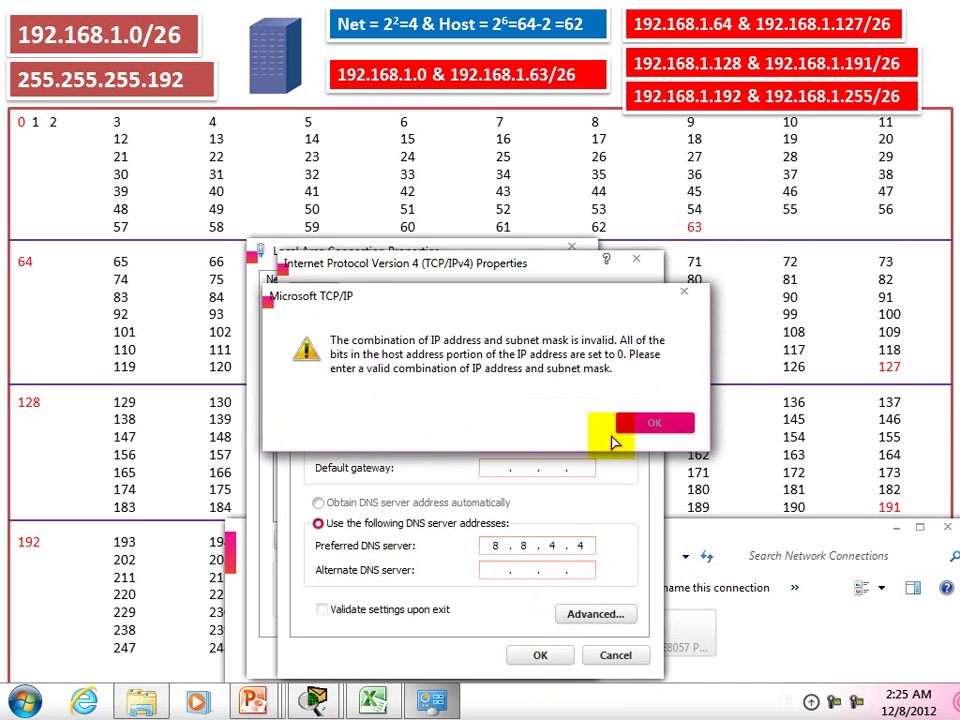
pyautogui.click(640, 422)
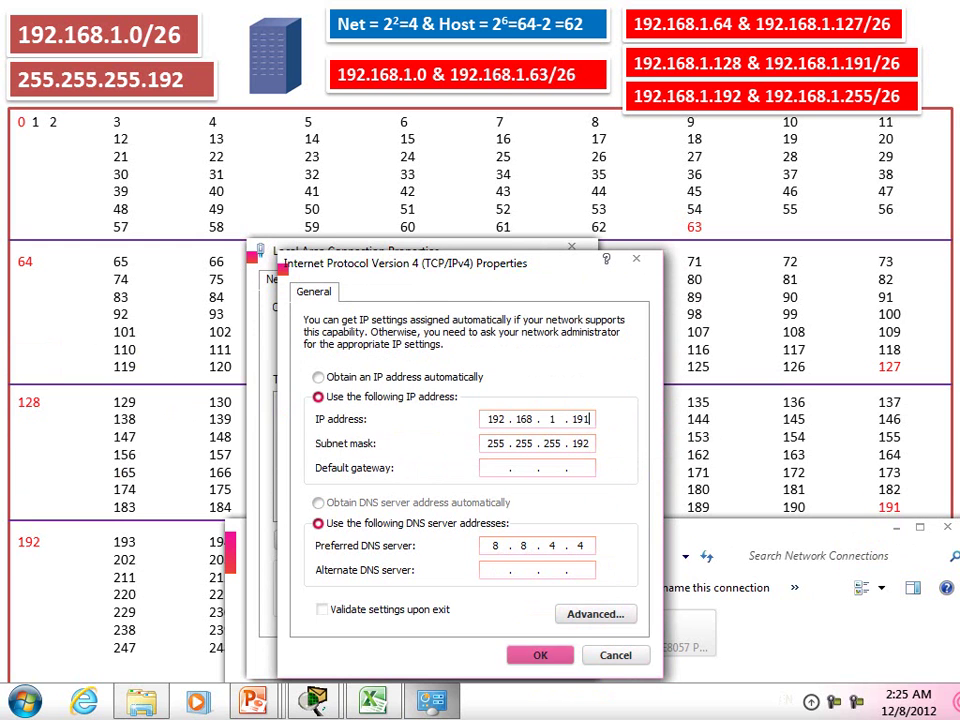
pyautogui.click(540, 655)
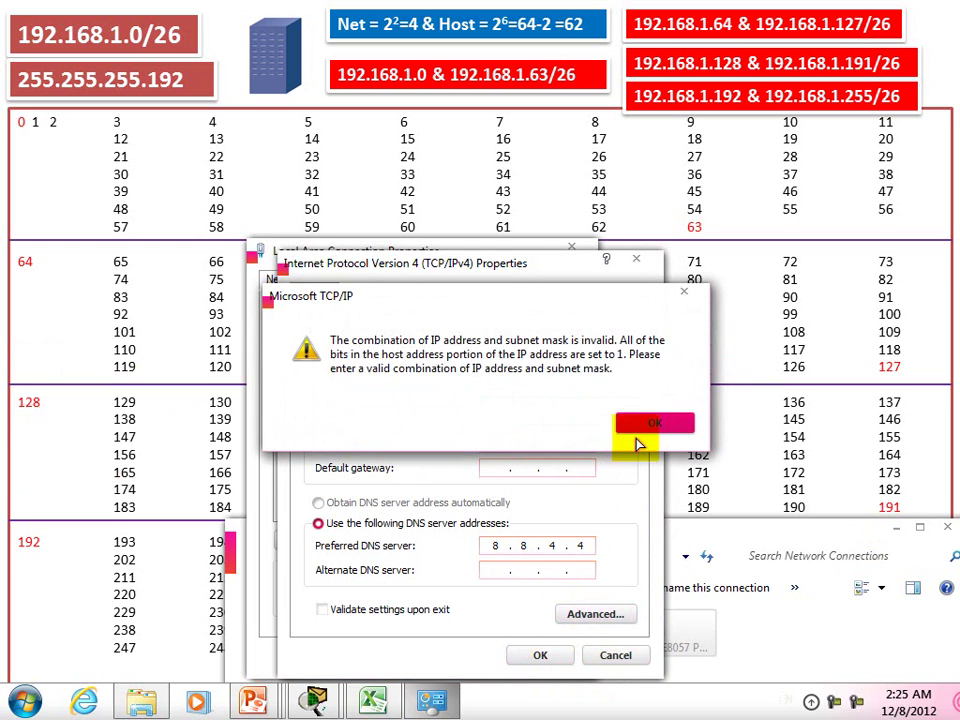
pyautogui.click(645, 428)
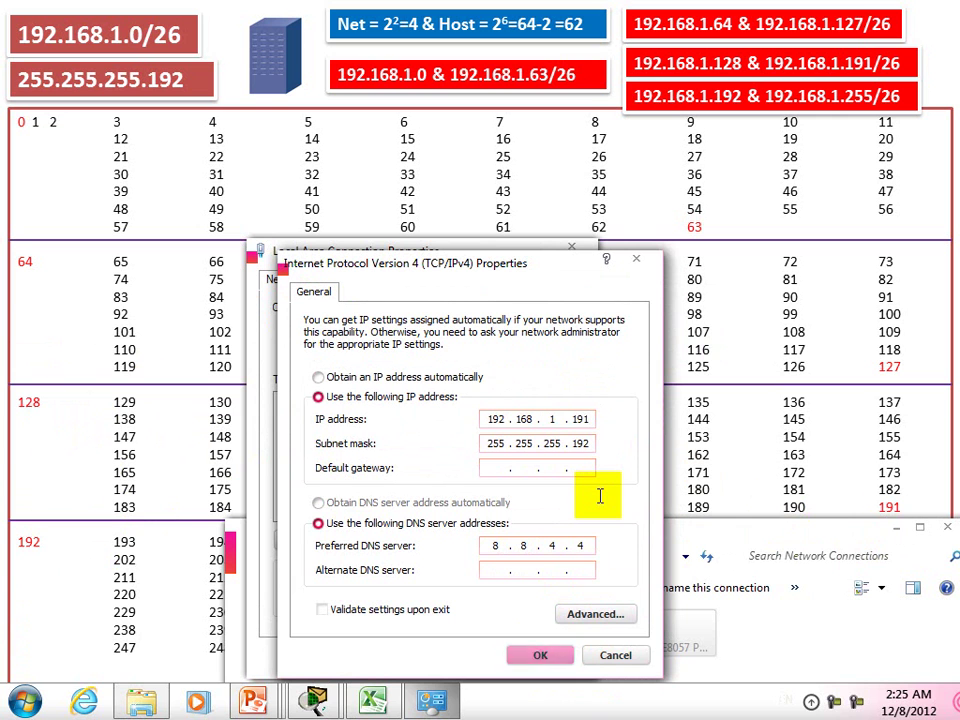
# Set the IP address to the third subnet's first host address, 192.168.1.129, and apply it.
pyautogui.click(588, 419)
pyautogui.press('BackSpace')
pyautogui.write('2')
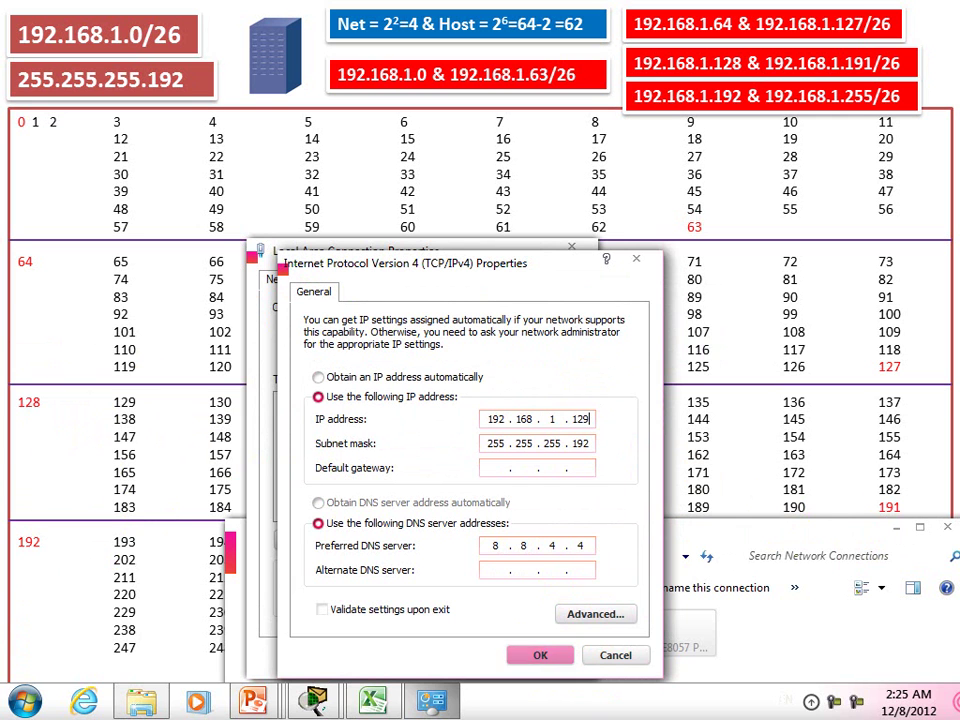
pyautogui.click(540, 655)
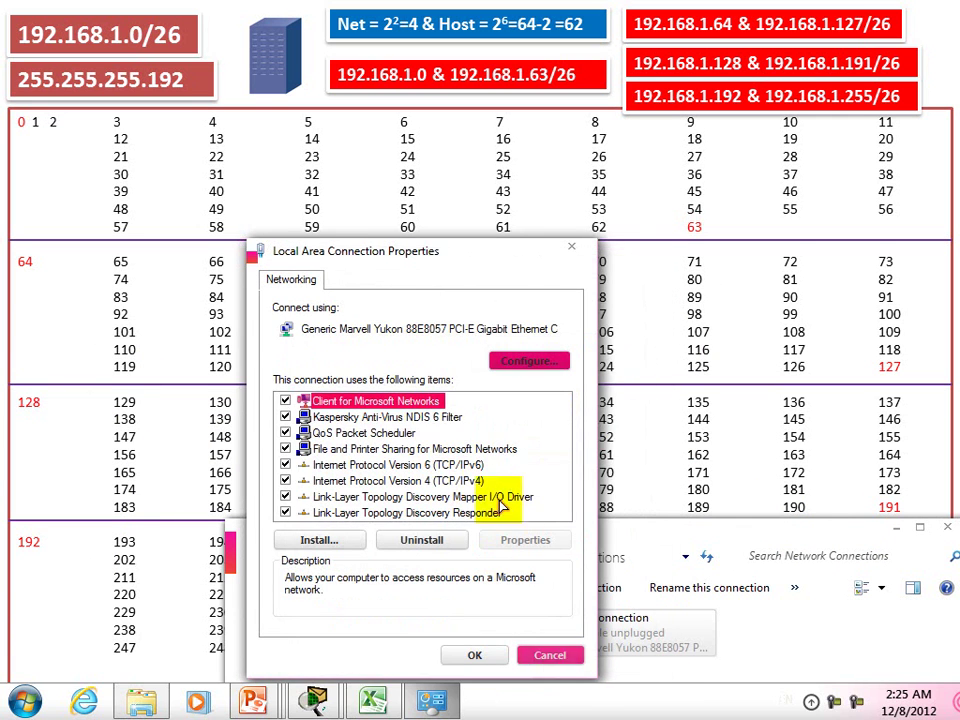
# Reopen the IPv4 properties and try to assign the fourth subnet's network address, 192.168.1.192.
pyautogui.doubleClick(468, 536)
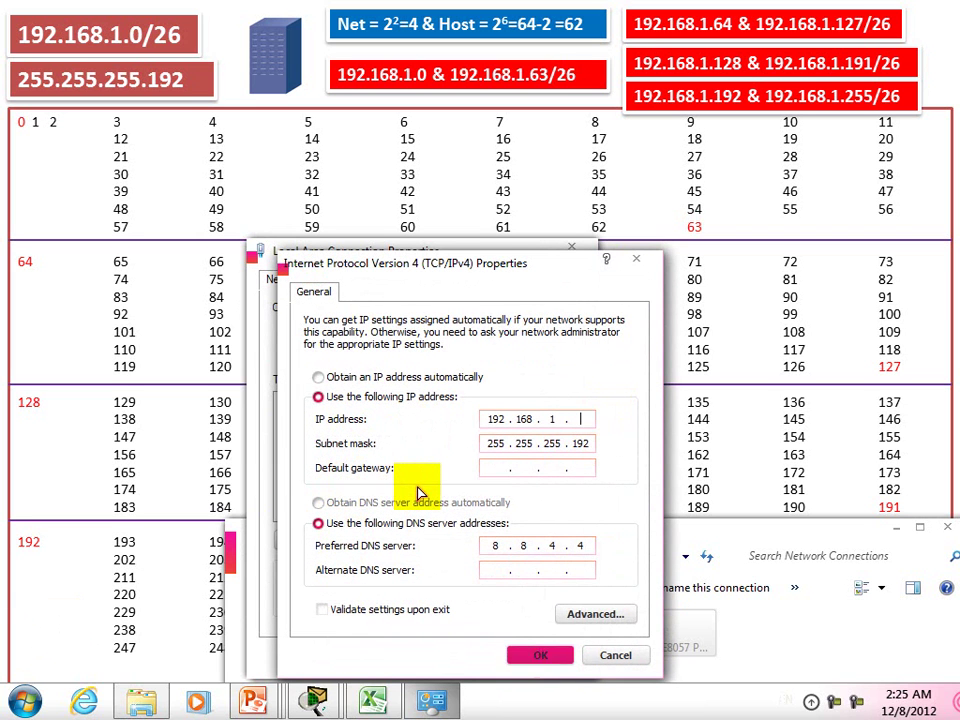
pyautogui.write('192')
pyautogui.click(538, 656)
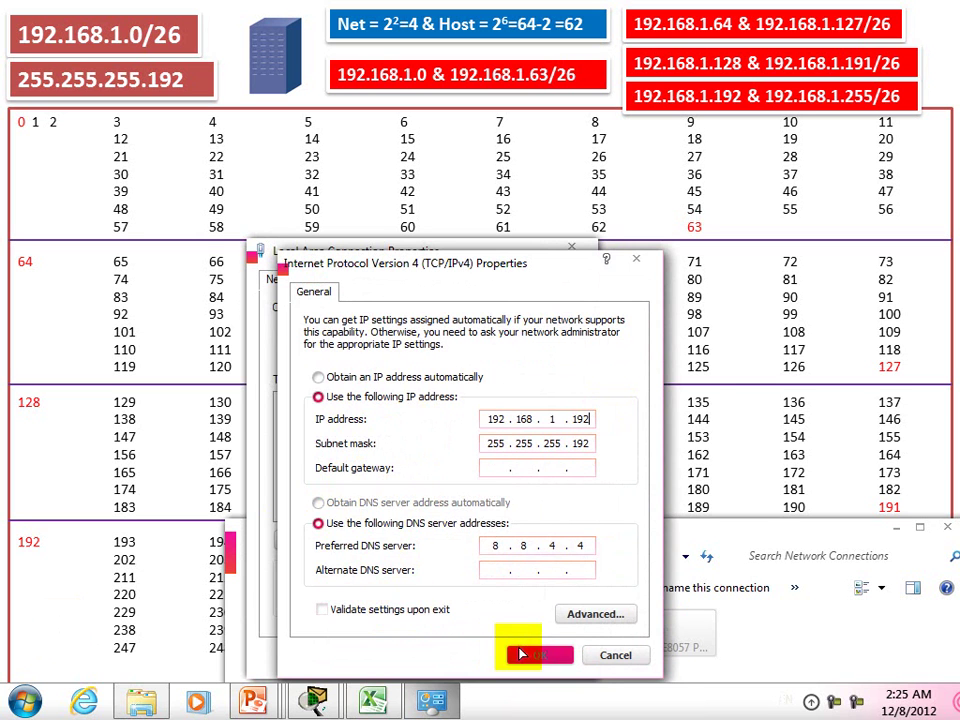
pyautogui.click(624, 430)
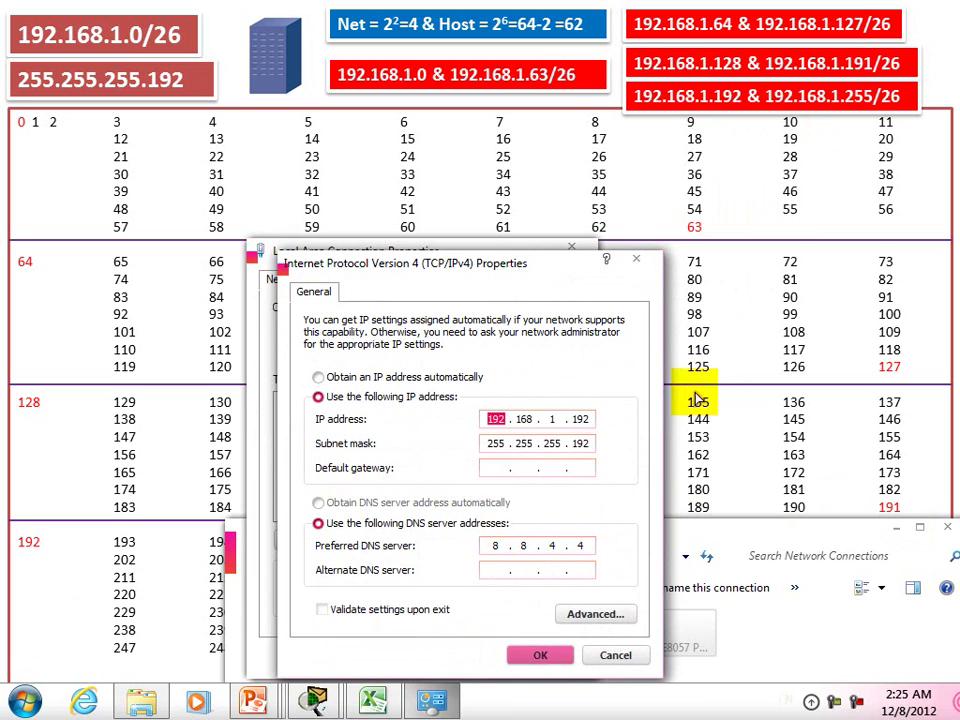
# Try to assign the fourth subnet's broadcast address, 192.168.1.255, as the IP address.
pyautogui.press('BackSpace')
pyautogui.write('255')
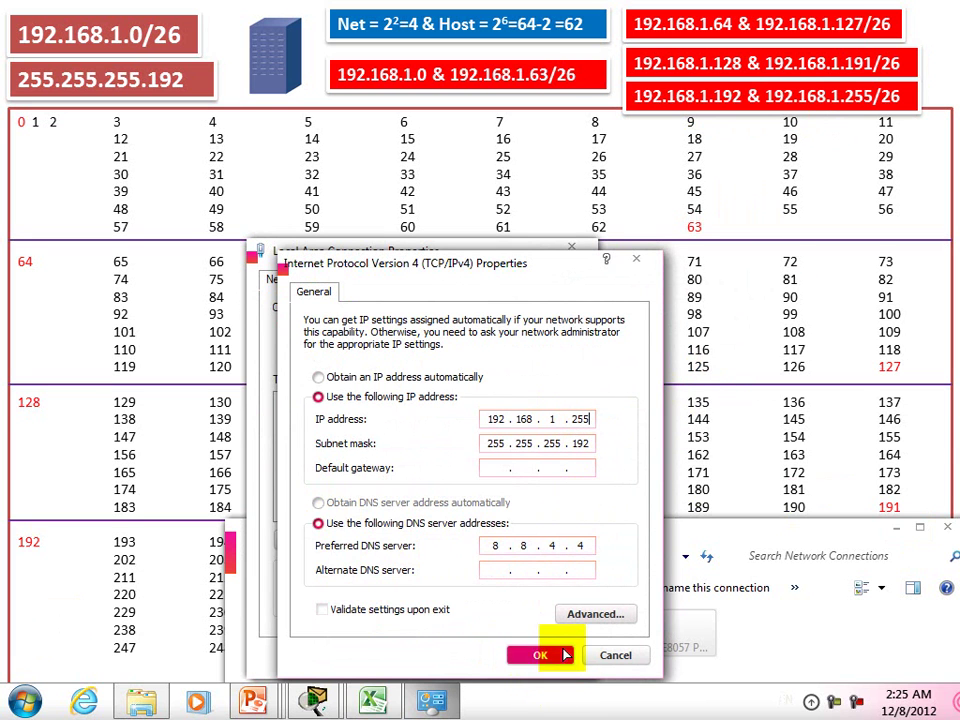
pyautogui.click(540, 656)
pyautogui.click(671, 422)
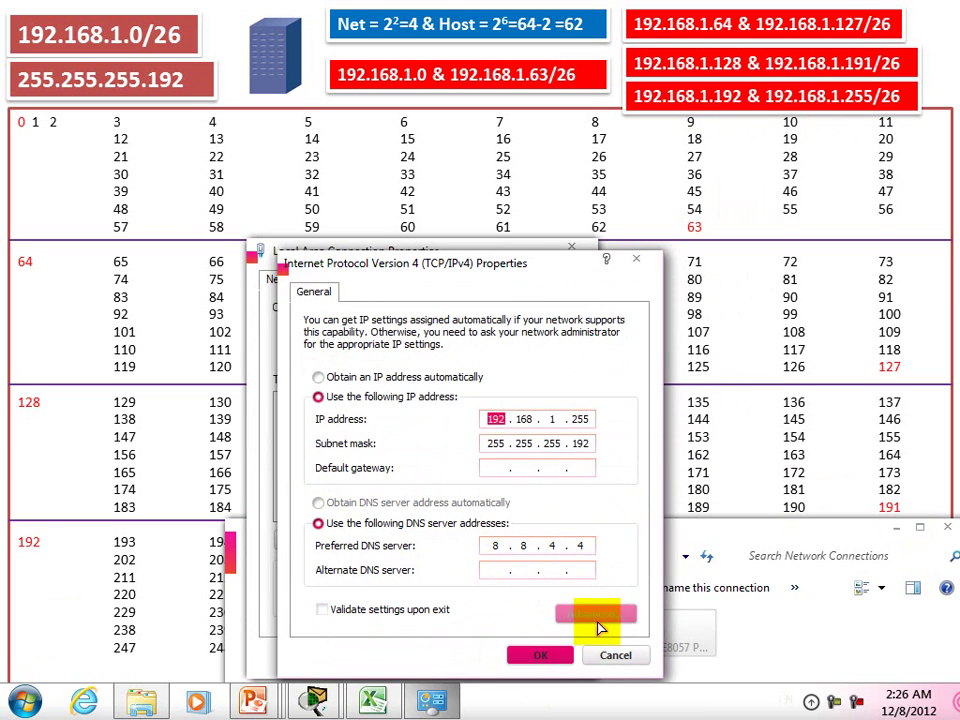
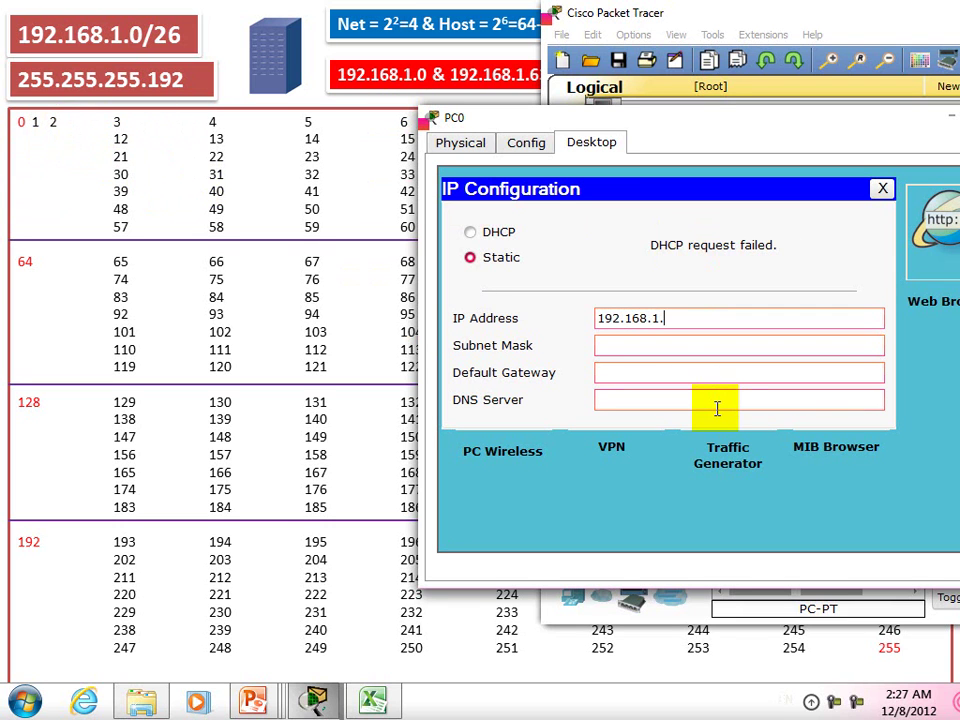
# In Cisco Packet Tracer, give PC0 the static IP address 192.168.1.1 with subnet mask 255.255.255.192 and close its window.
pyautogui.press('Tab')
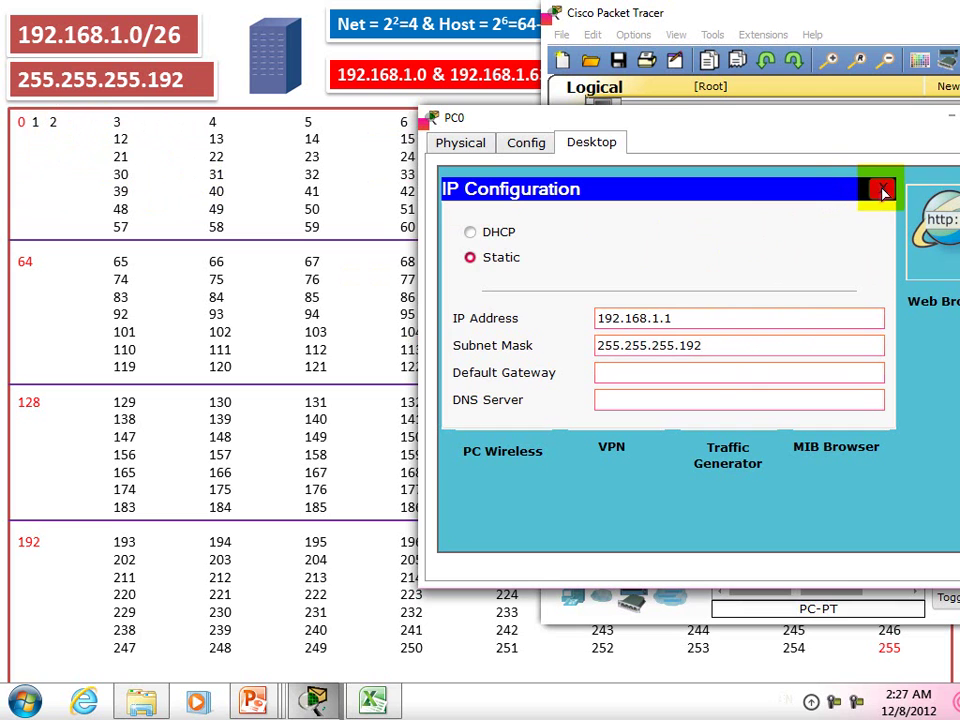
pyautogui.click(882, 192)
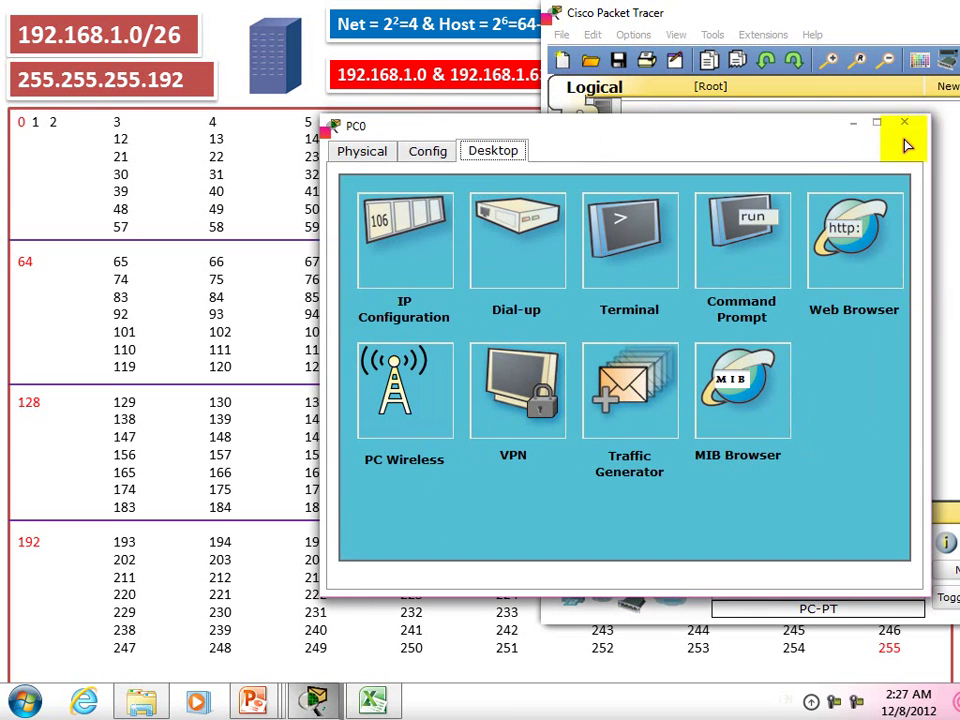
pyautogui.click(908, 124)
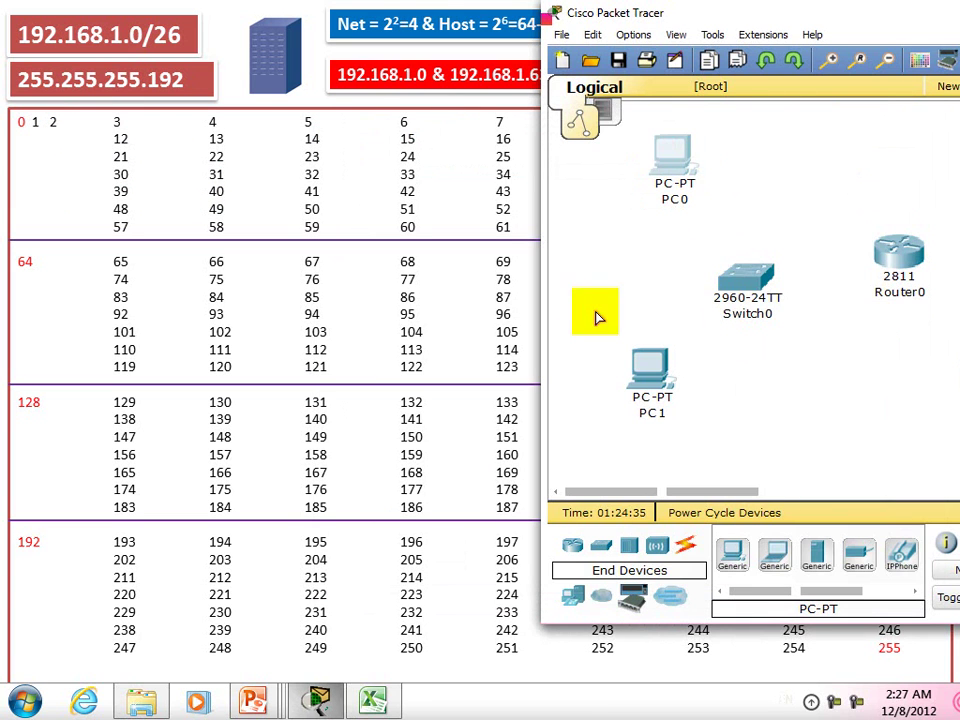
# Open PC1's IP configuration and set the static IP address to 192.168.1.65 with subnet mask 255.255.255.192.
pyautogui.click(655, 372)
pyautogui.moveTo(378, 88); pyautogui.dragTo(654, 258)
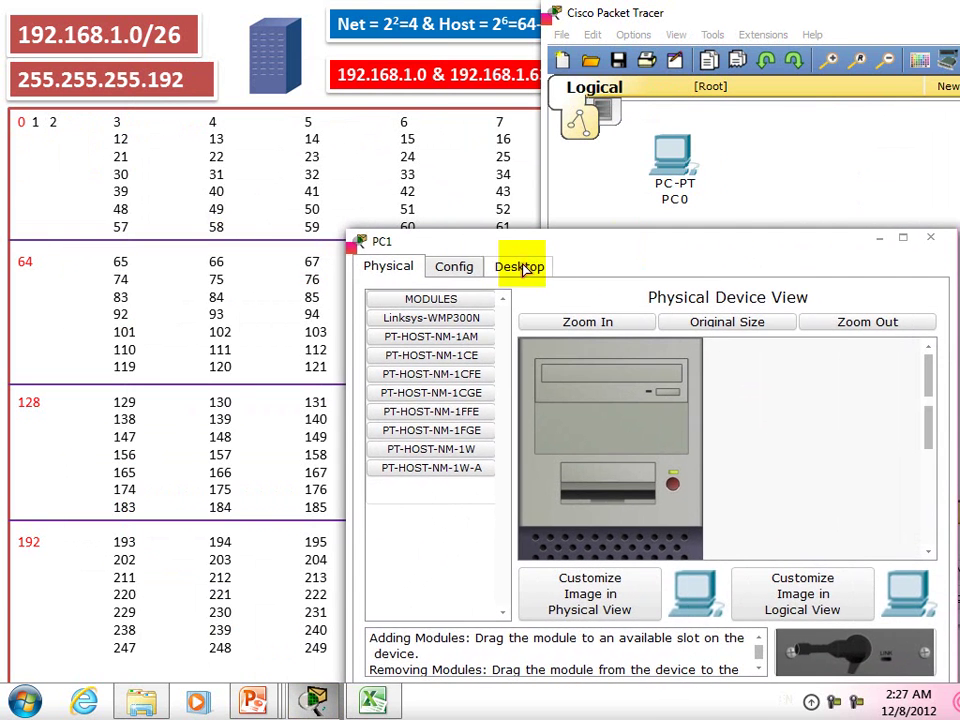
pyautogui.moveTo(575, 248); pyautogui.dragTo(588, 180)
pyautogui.click(533, 198)
pyautogui.click(489, 315)
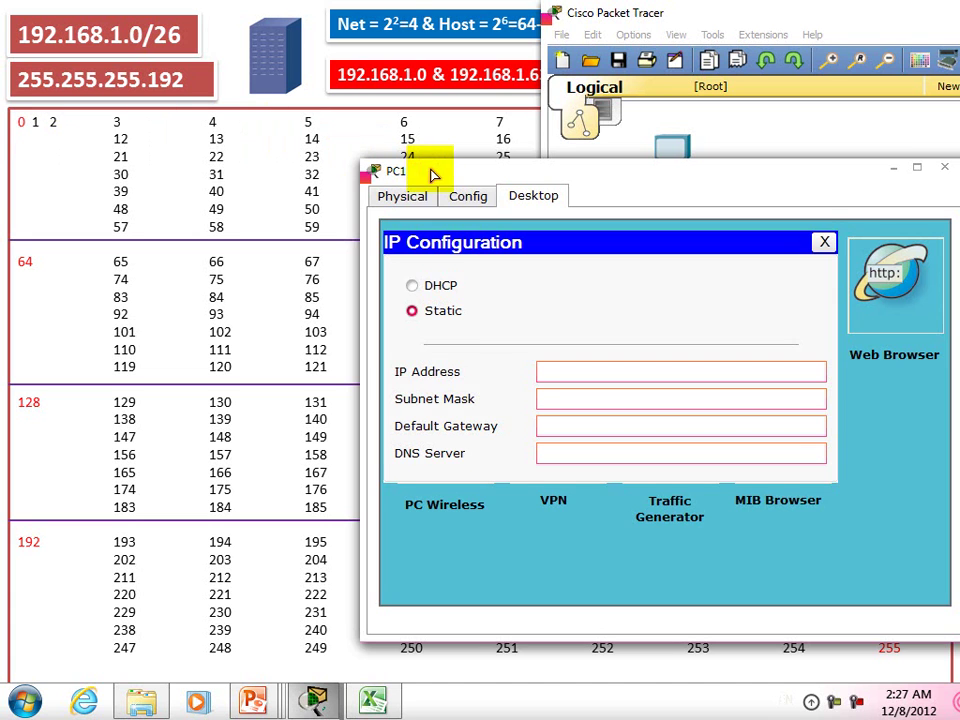
pyautogui.moveTo(428, 176); pyautogui.dragTo(456, 299)
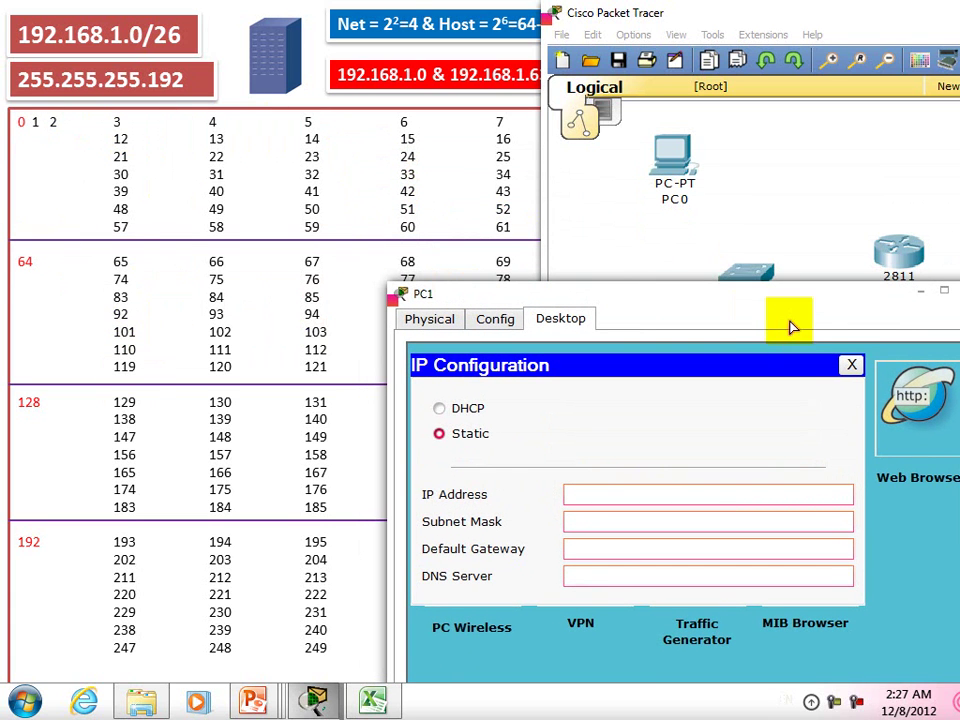
pyautogui.moveTo(664, 291); pyautogui.dragTo(691, 152)
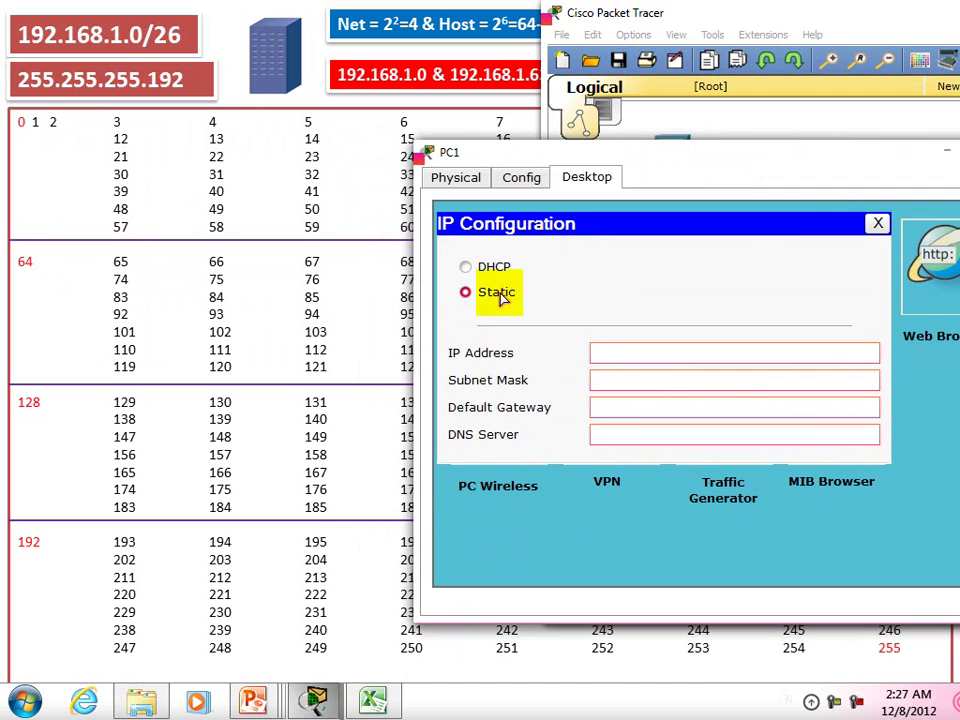
pyautogui.click(606, 350)
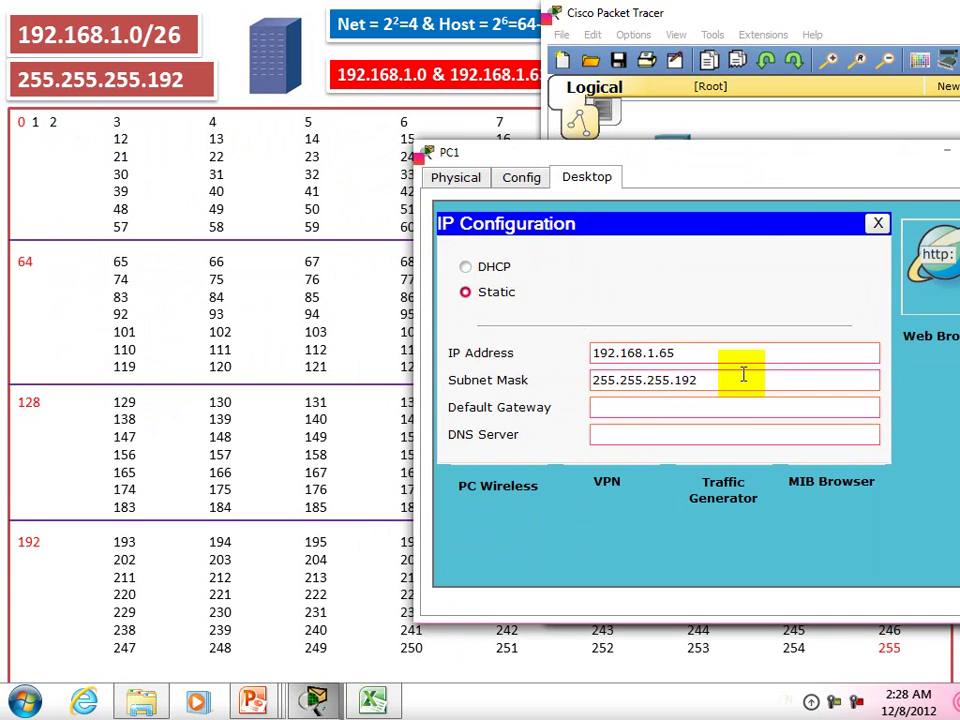
# Close PC1's IP configuration and its device window to return to the topology.
pyautogui.click(877, 226)
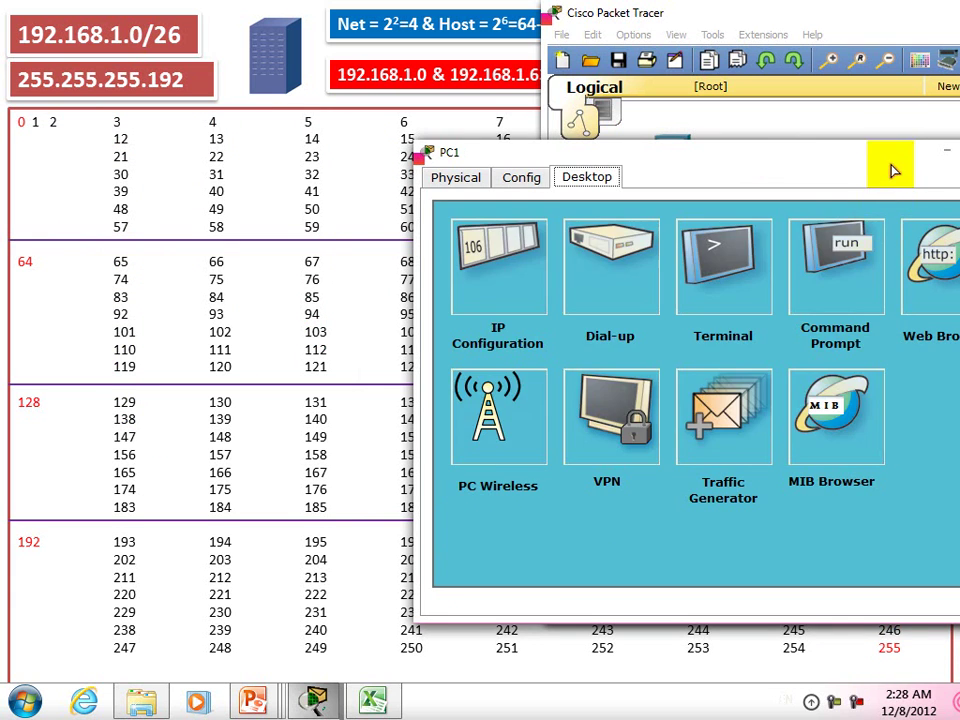
pyautogui.moveTo(755, 160); pyautogui.dragTo(551, 165)
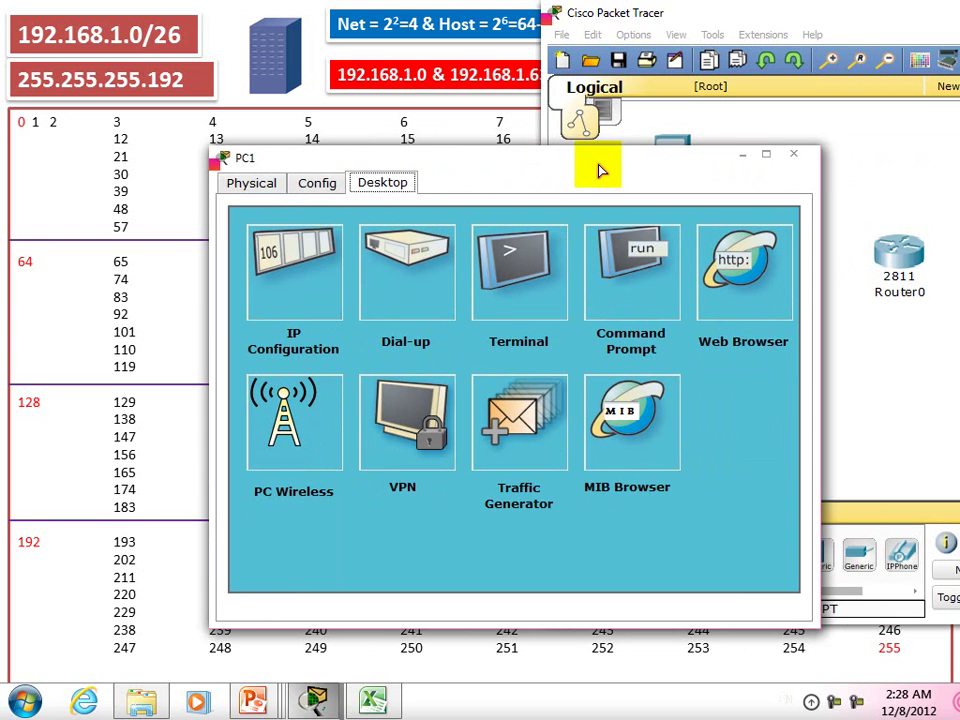
pyautogui.click(795, 155)
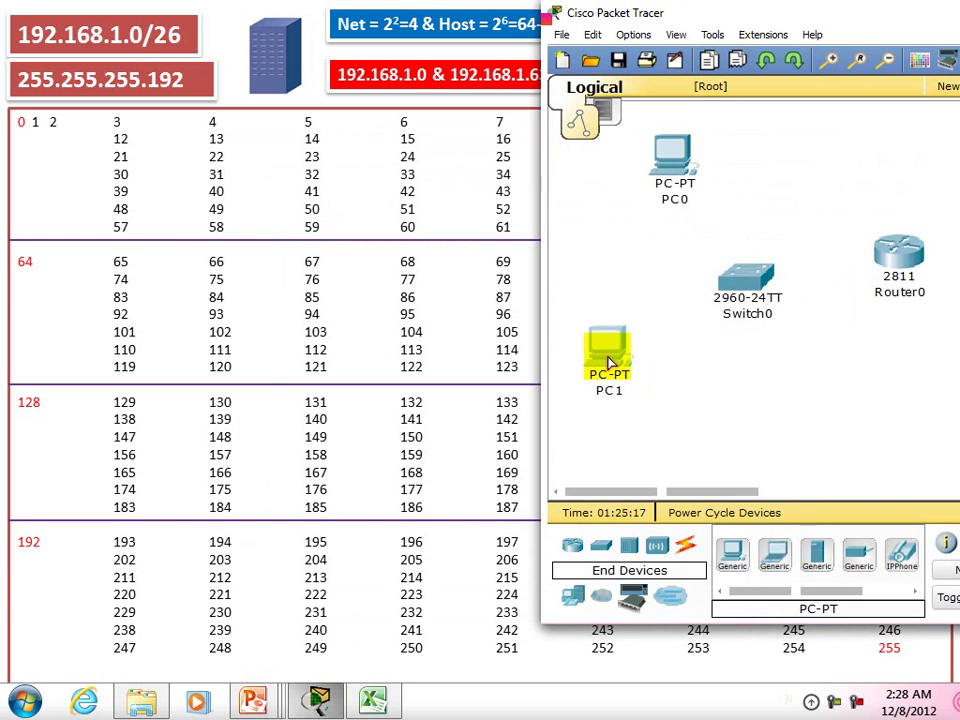
# Connect PC1 to Switch0's FastEthernet0/1 port with a copper straight-through cable.
pyautogui.click(686, 548)
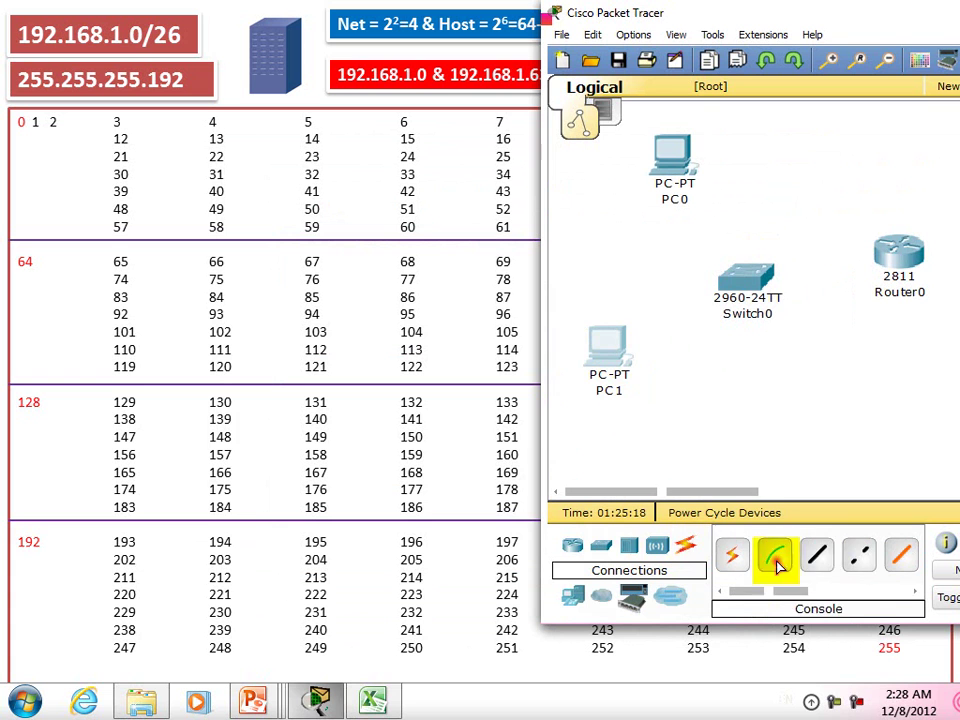
pyautogui.click(816, 554)
pyautogui.click(615, 372)
pyautogui.click(620, 359)
pyautogui.click(750, 272)
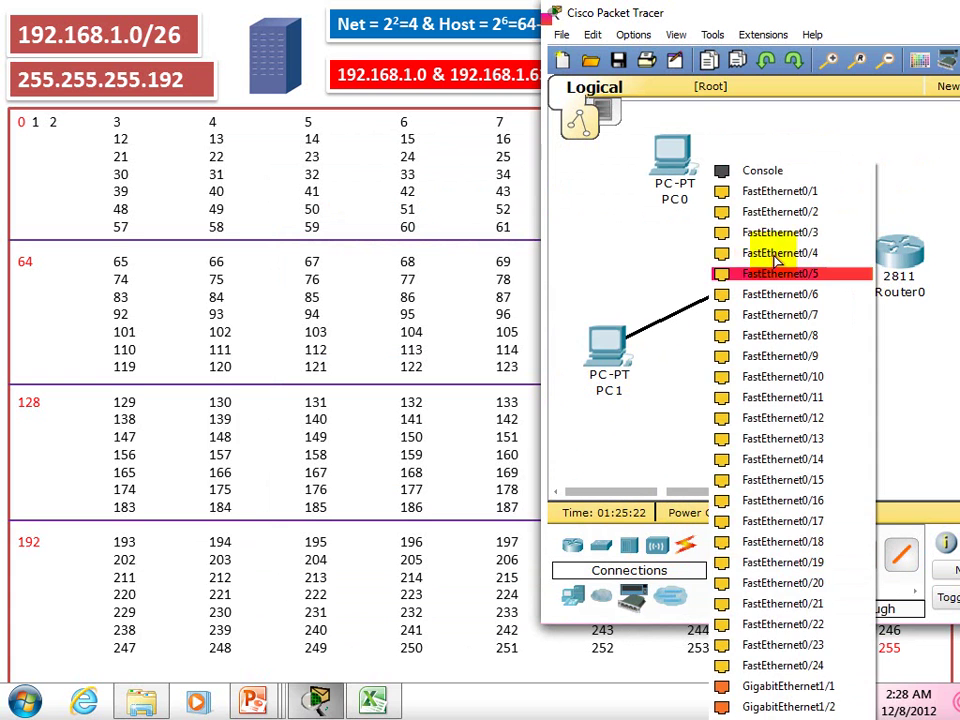
pyautogui.click(808, 190)
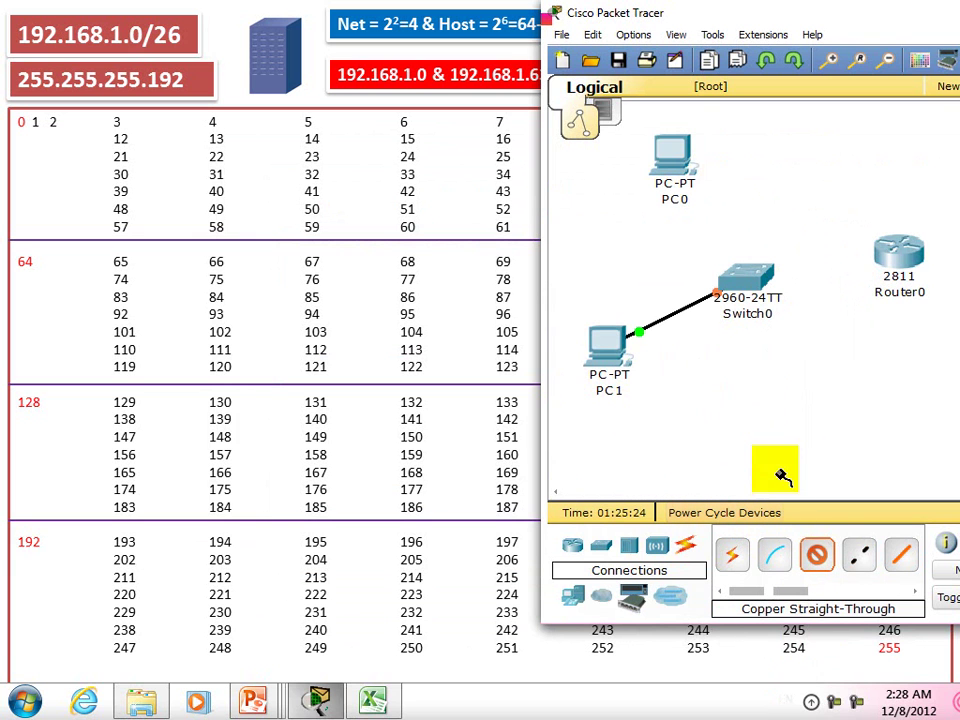
# Connect PC0 to Switch0 with a copper straight-through cable.
pyautogui.click(672, 158)
pyautogui.click(700, 166)
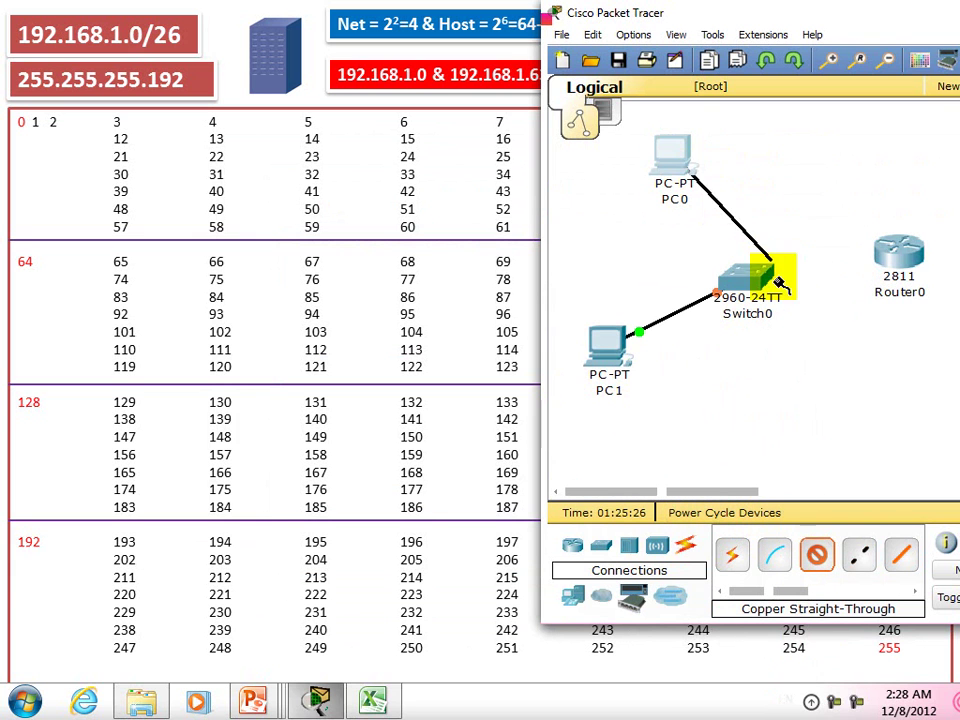
pyautogui.click(757, 270)
pyautogui.click(770, 211)
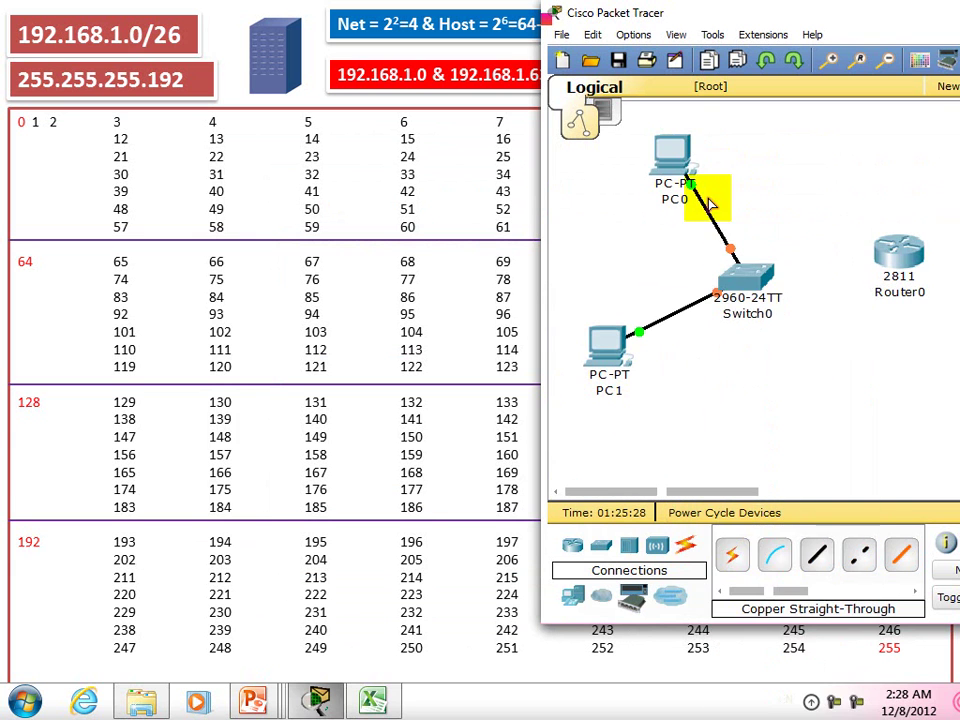
# Rename PC0 as 192.168.1.1 and check the IP address and subnet mask in its IP configuration.
pyautogui.click(675, 198)
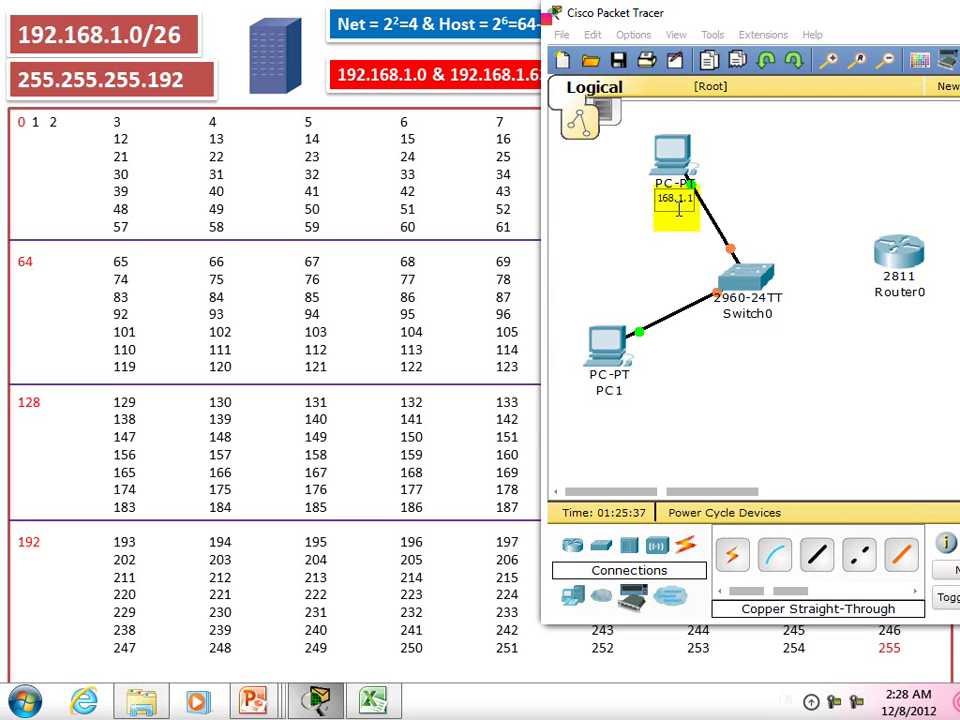
pyautogui.press('Return')
pyautogui.click(678, 155)
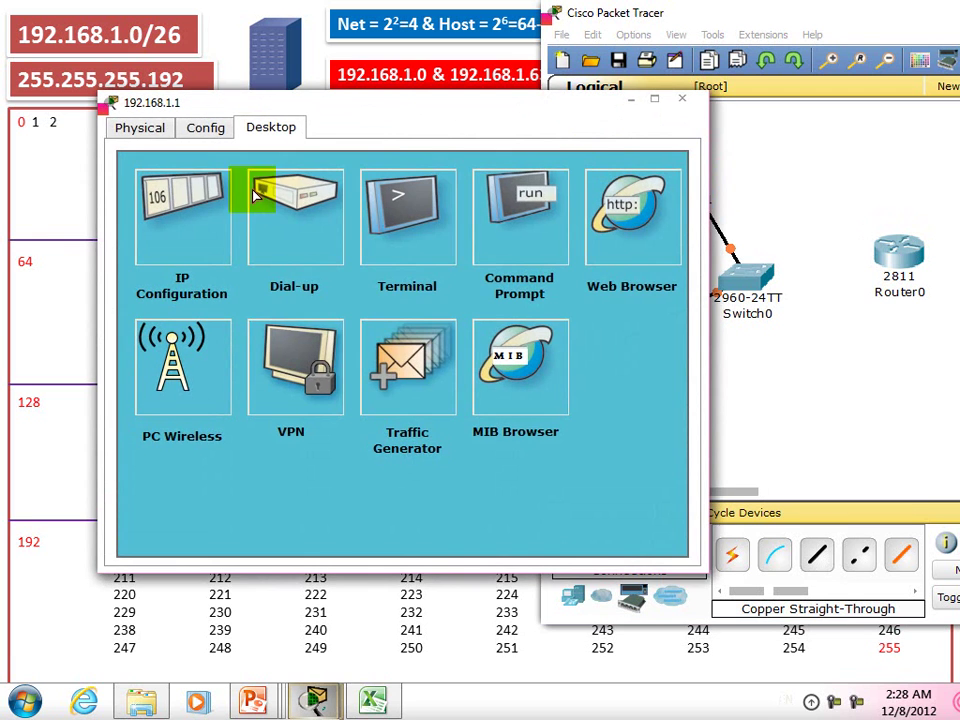
pyautogui.click(150, 192)
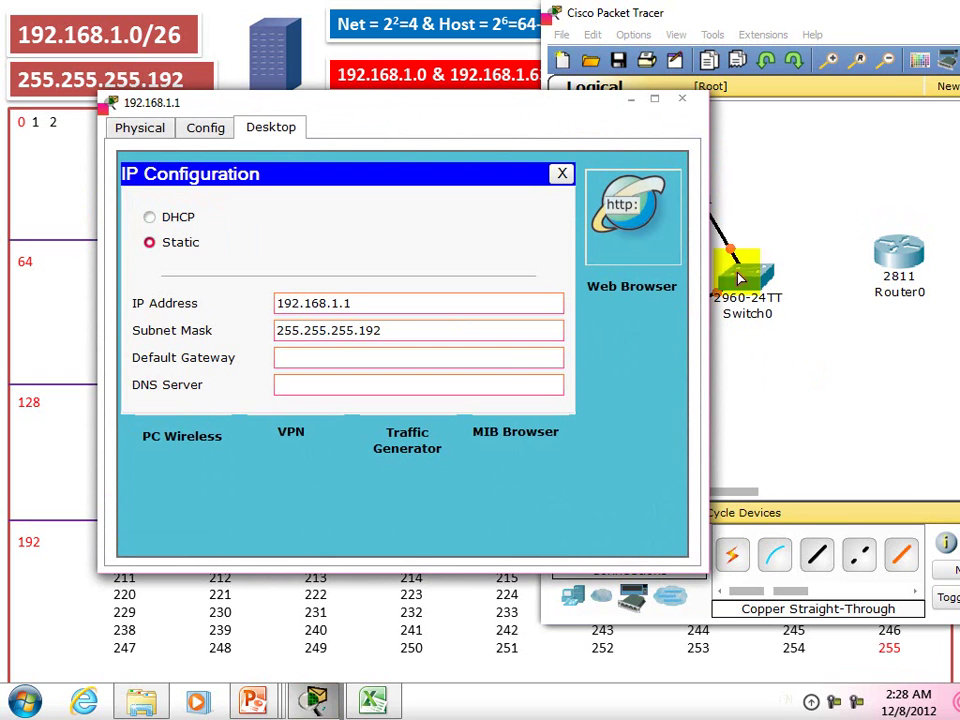
pyautogui.click(563, 175)
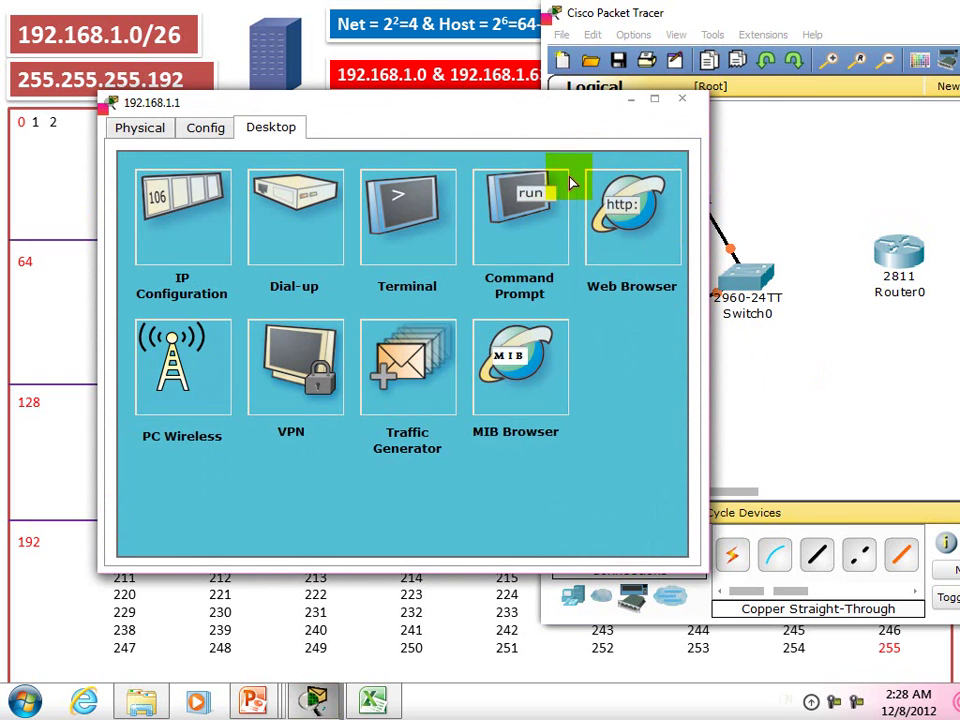
pyautogui.click(686, 101)
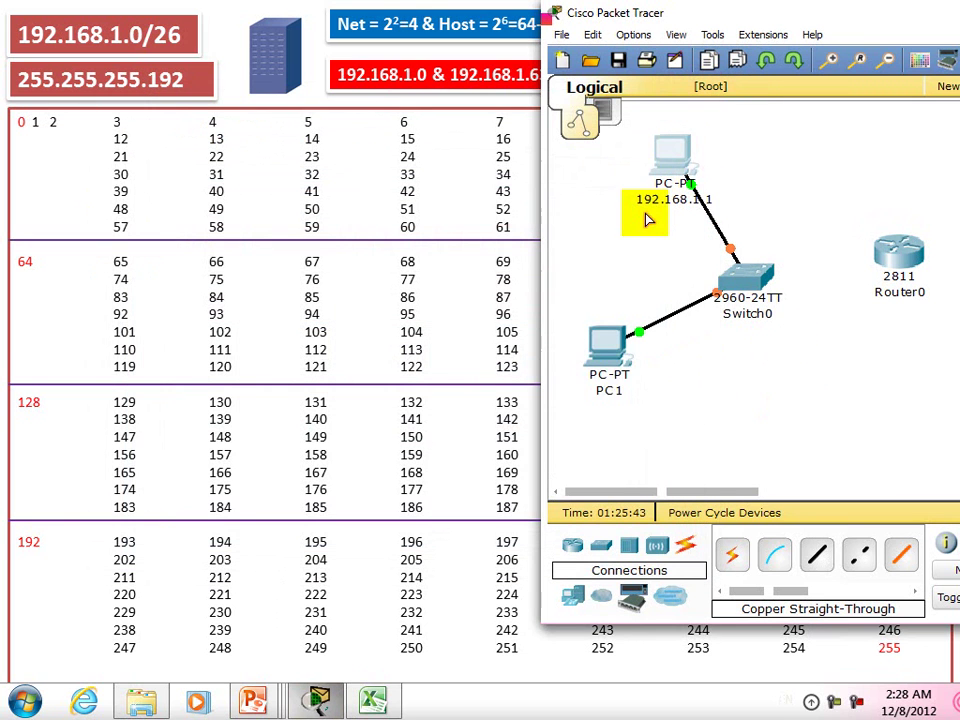
# Extend the first PC's name to 192.168.1.1/26 and rename PC1 as 192.168.1.65/26.
pyautogui.click(715, 199)
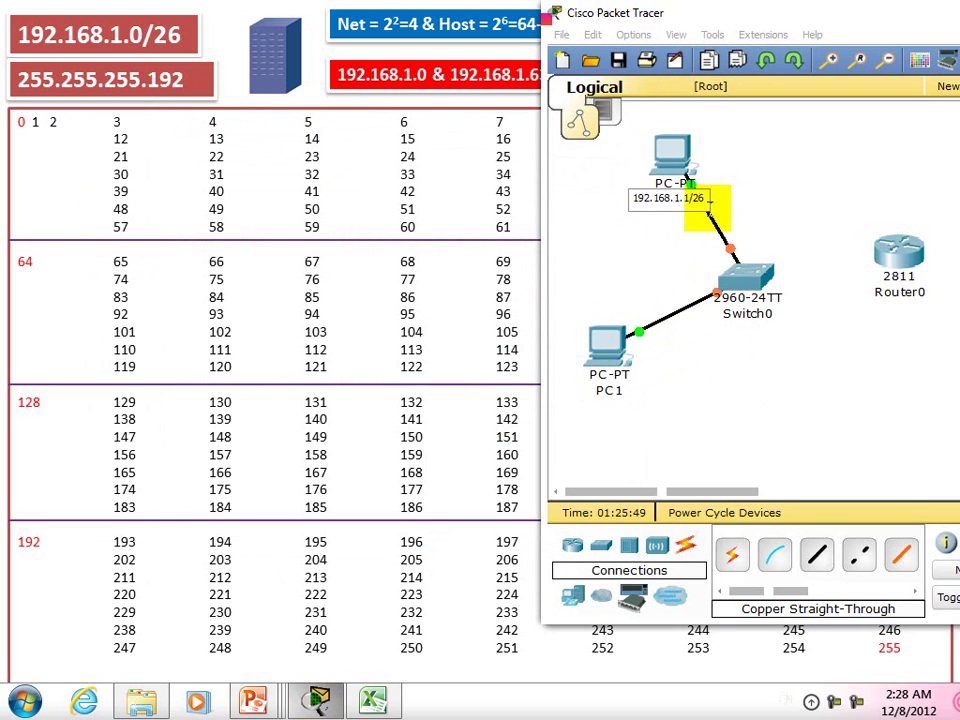
pyautogui.click(748, 221)
pyautogui.click(609, 392)
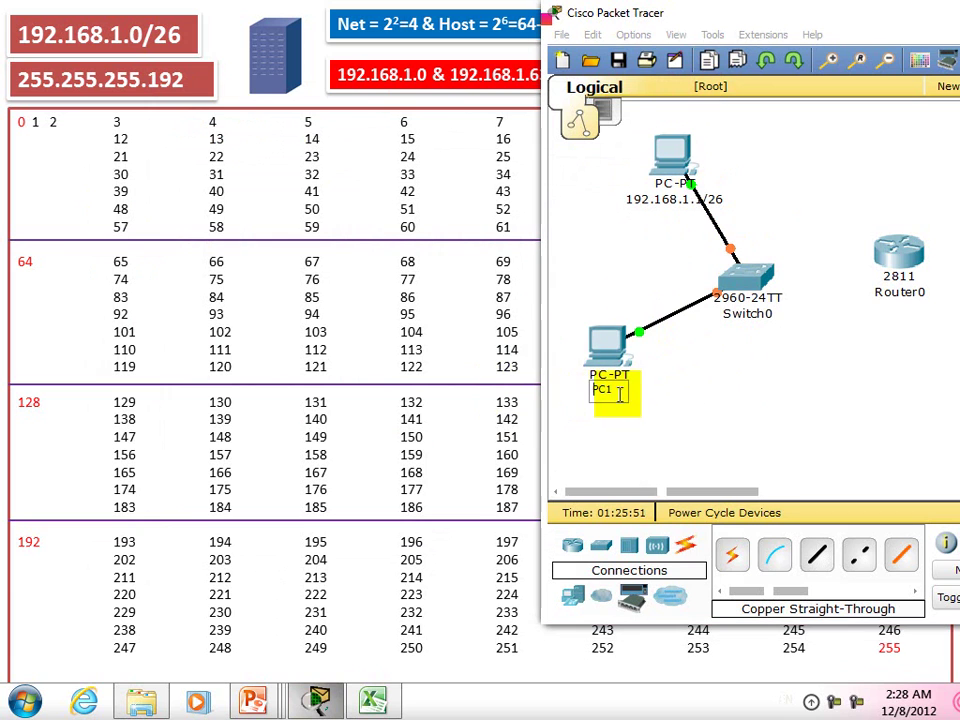
pyautogui.click(558, 400)
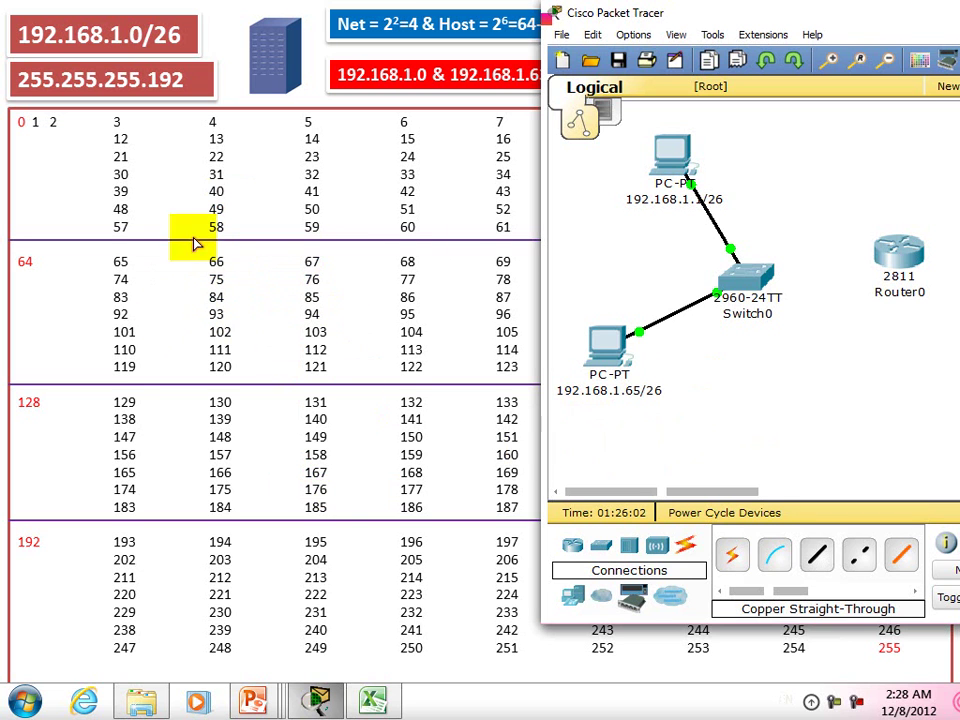
# Add a third generic PC below Switch0 and rename it as 192.168.1.42/26.
pyautogui.click(573, 595)
pyautogui.moveTo(729, 551); pyautogui.dragTo(730, 395)
pyautogui.click(741, 413)
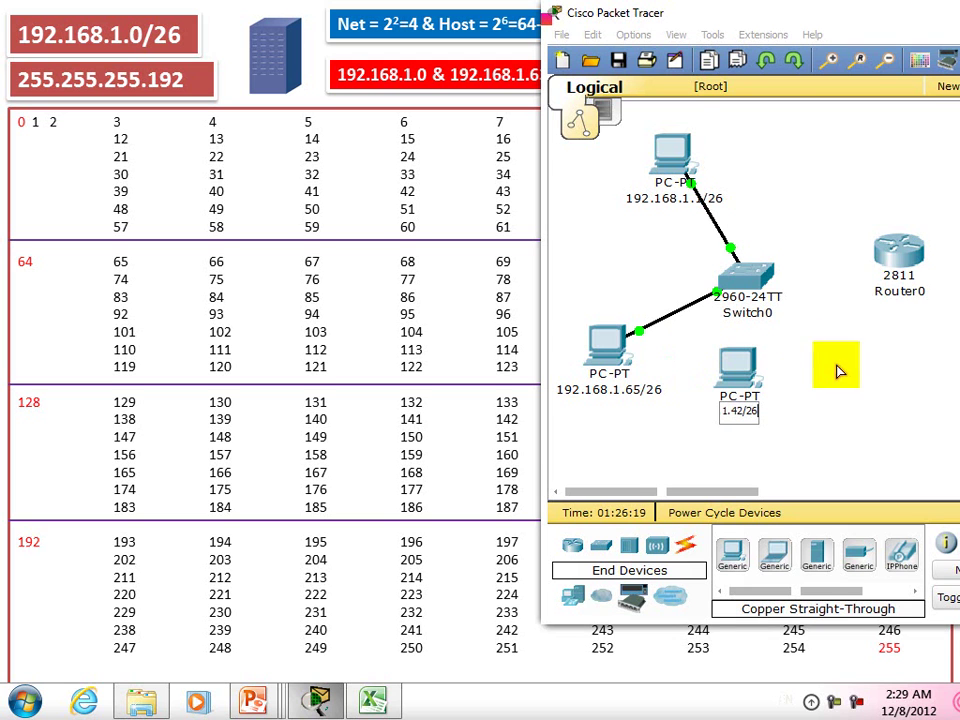
pyautogui.click(712, 427)
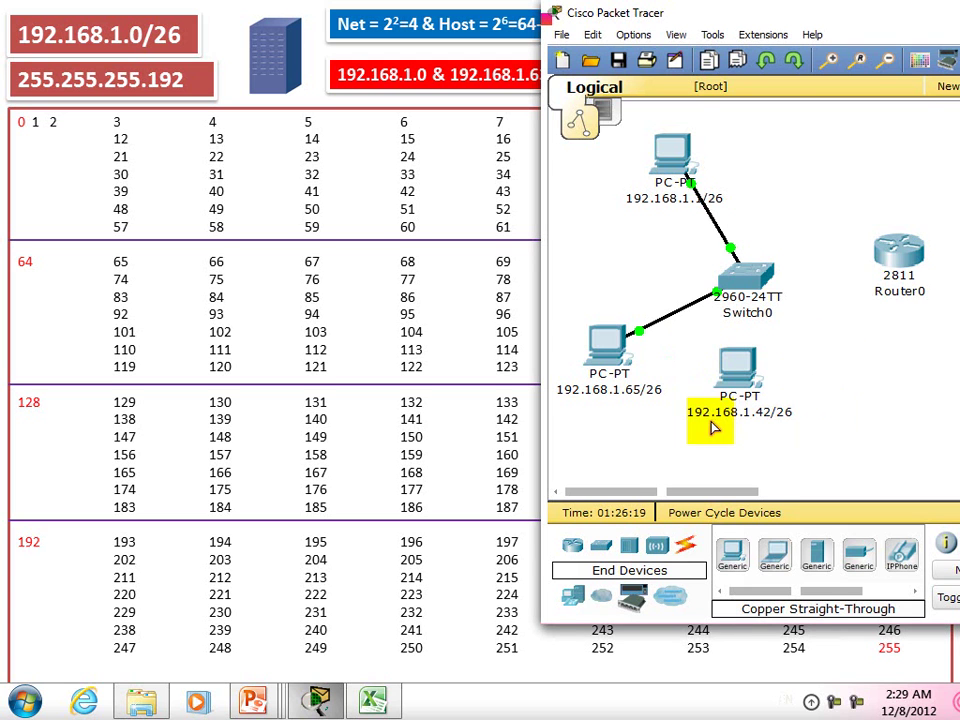
pyautogui.click(670, 198)
pyautogui.click(660, 277)
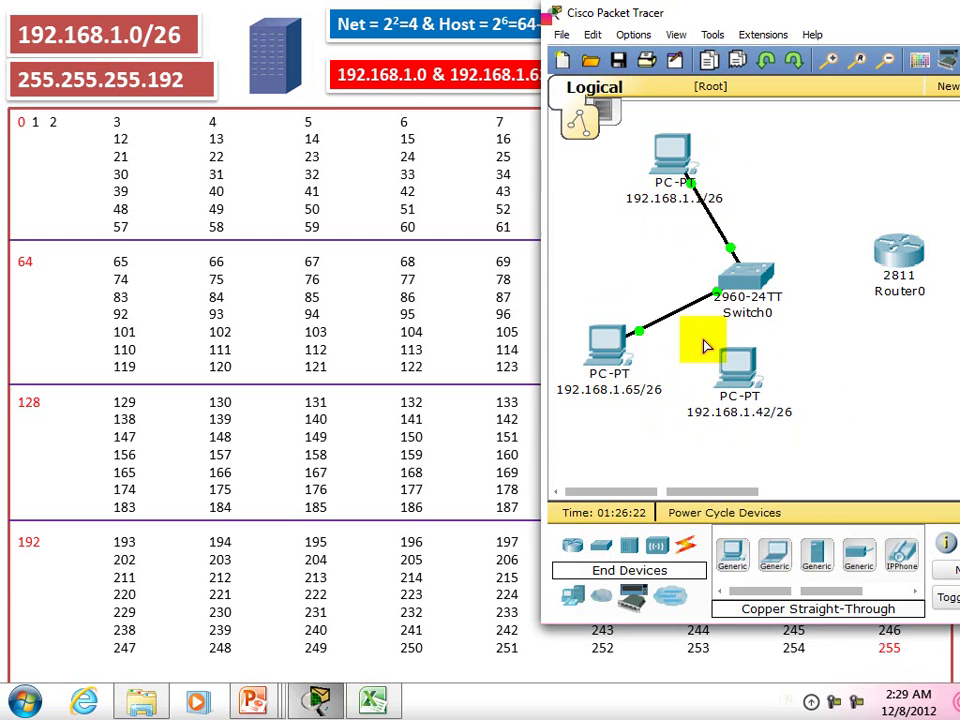
# Give the third PC the static IP address 192.168.1.42 with subnet mask 255.255.255.192 and close its window.
pyautogui.click(748, 377)
pyautogui.click(298, 150)
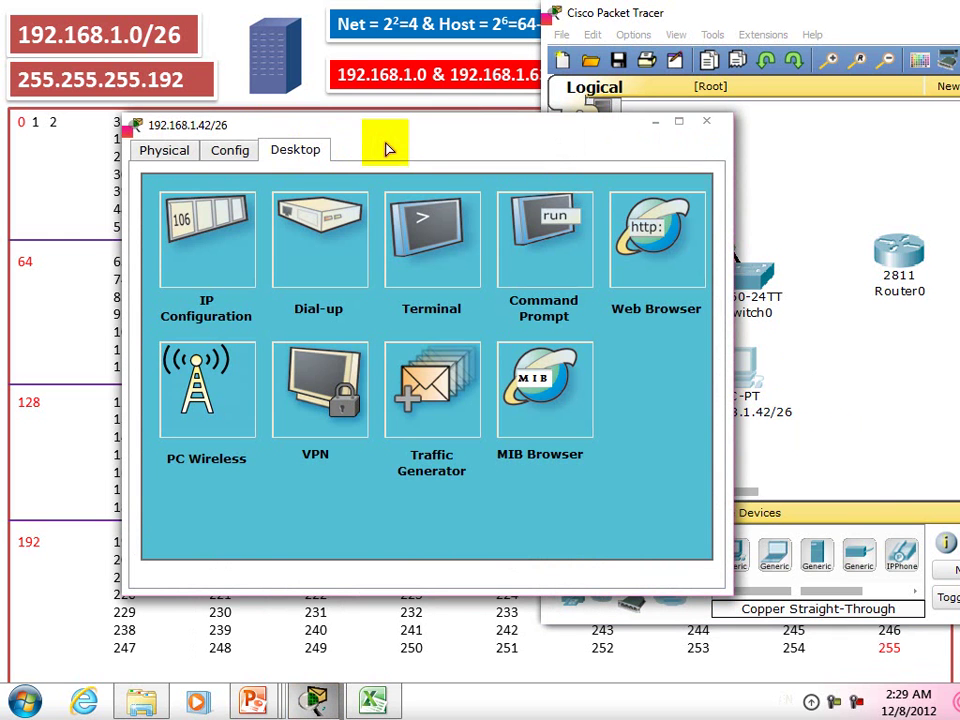
pyautogui.moveTo(515, 150); pyautogui.dragTo(794, 150)
pyautogui.click(501, 274)
pyautogui.click(603, 326)
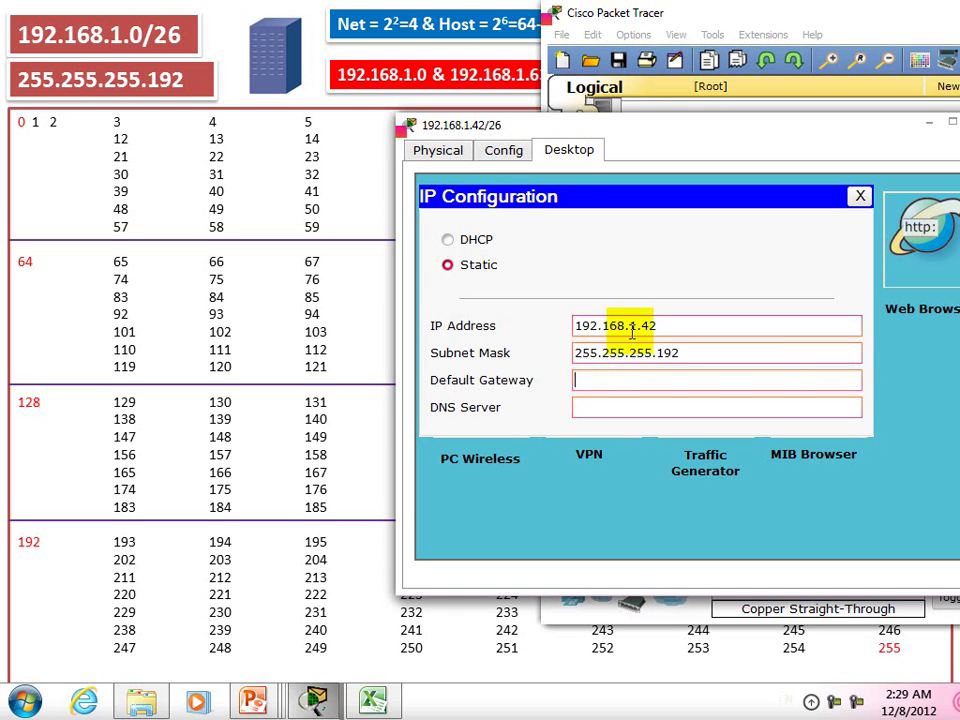
pyautogui.click(860, 196)
pyautogui.moveTo(885, 135); pyautogui.dragTo(646, 139)
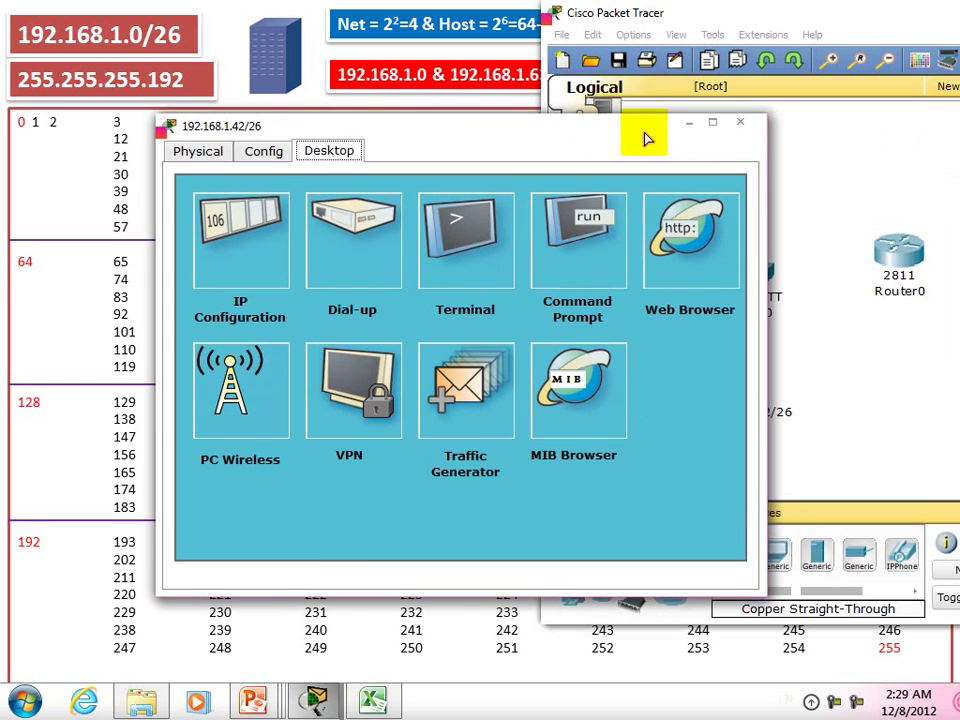
pyautogui.click(739, 126)
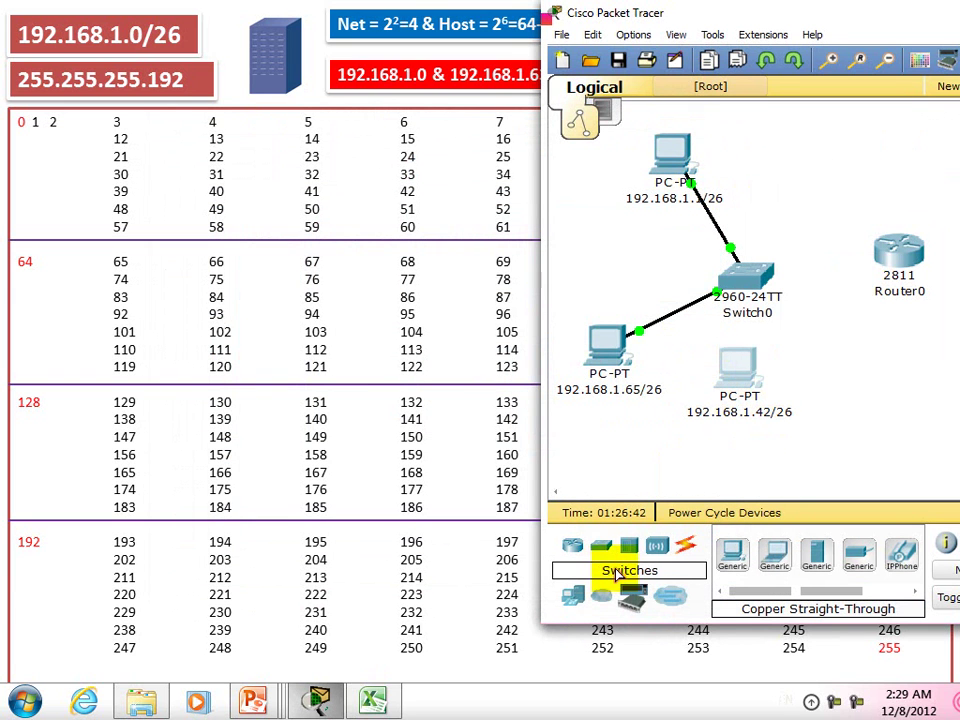
# Connect the 192.168.1.42/26 PC to Switch0 with a copper straight-through cable and move the 192.168.1.1/26 PC down and to the left.
pyautogui.click(688, 550)
pyautogui.click(775, 555)
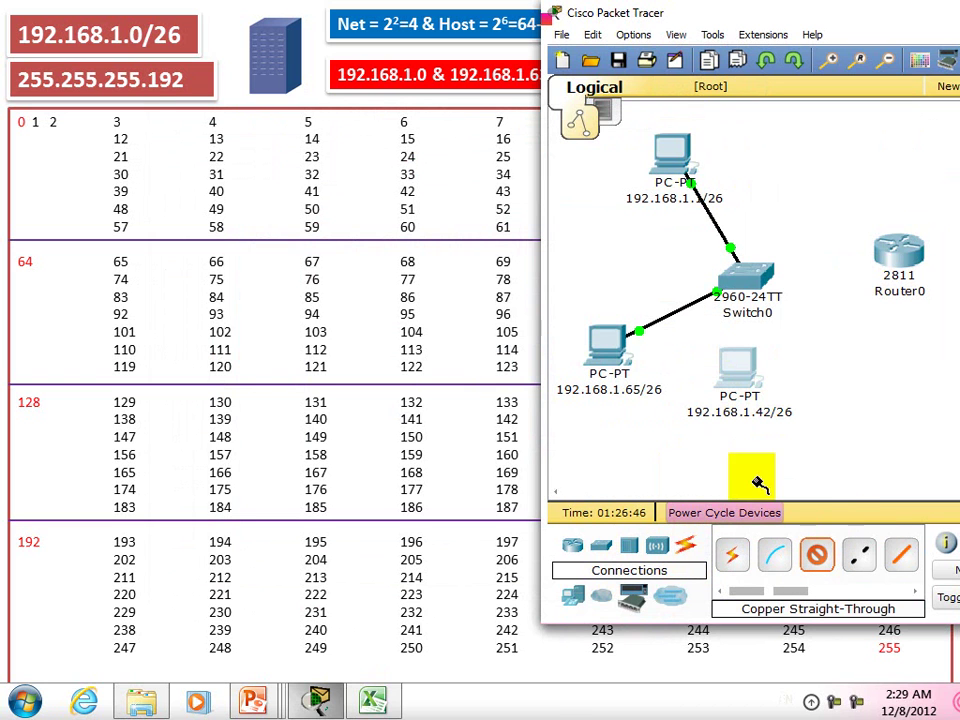
pyautogui.click(745, 380)
pyautogui.click(750, 381)
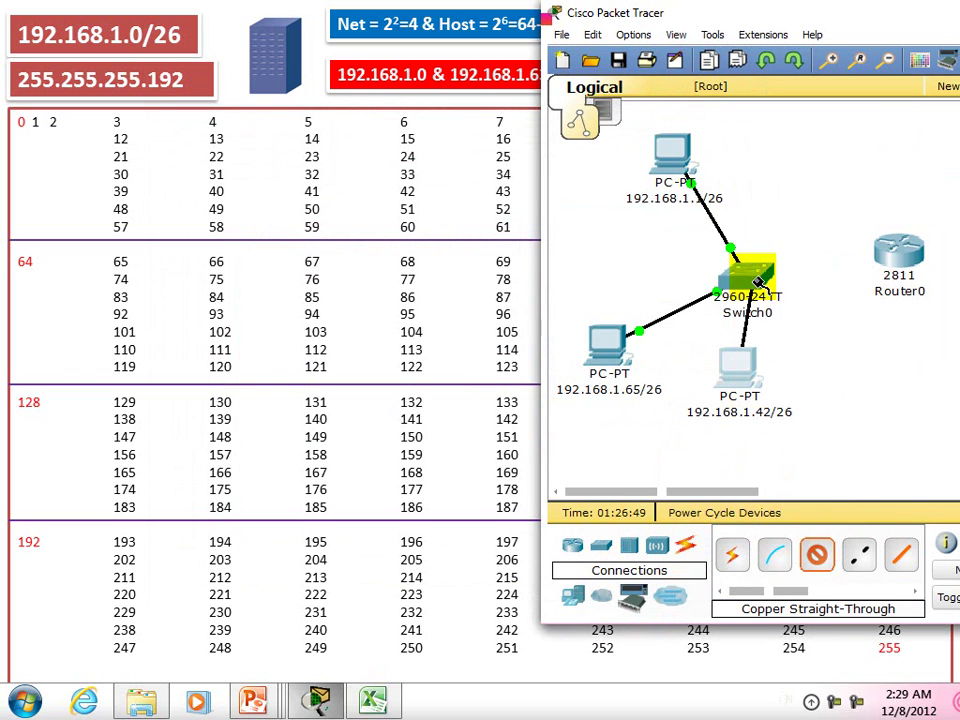
pyautogui.click(760, 282)
pyautogui.click(766, 253)
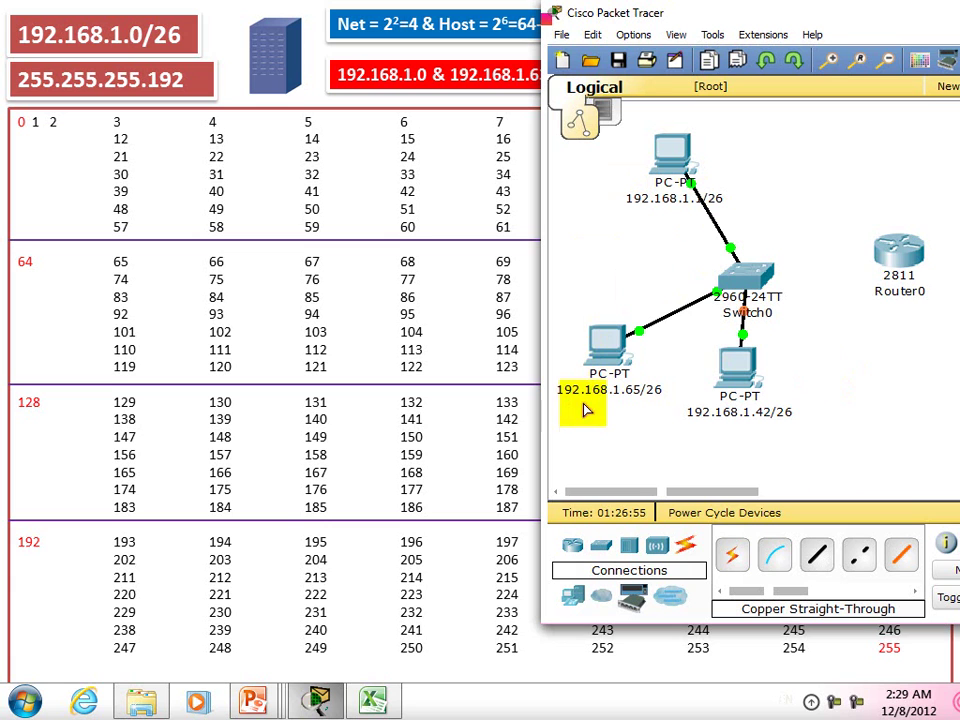
pyautogui.moveTo(668, 152); pyautogui.dragTo(628, 193)
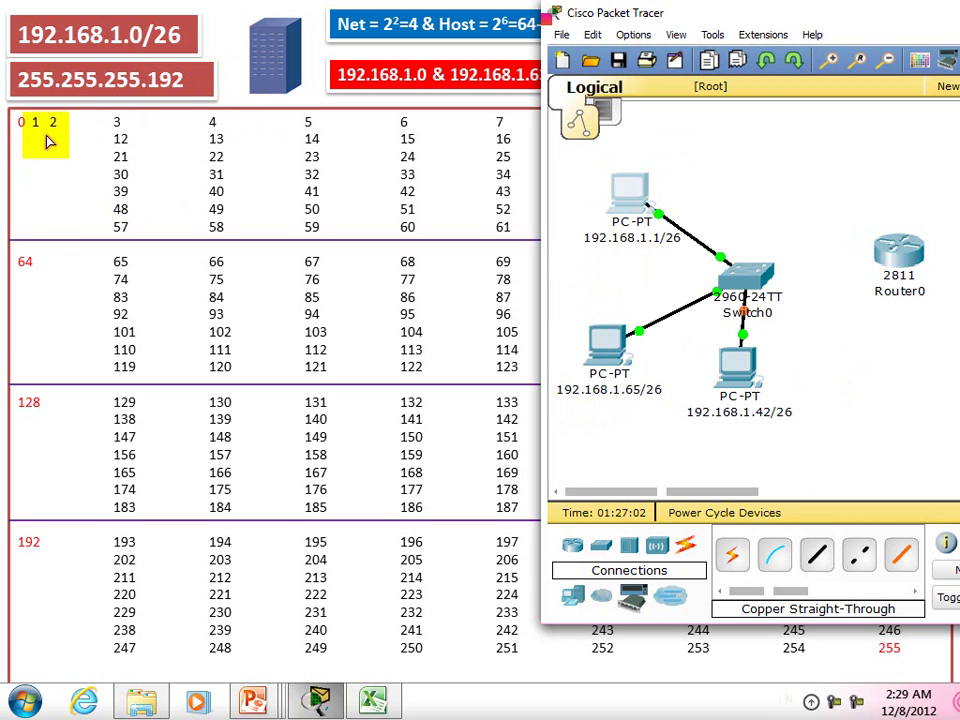
# Reposition the Packet Tracer window to compare the three PCs' addresses with the subnet ranges on the slide.
pyautogui.moveTo(745, 22); pyautogui.dragTo(802, 94)
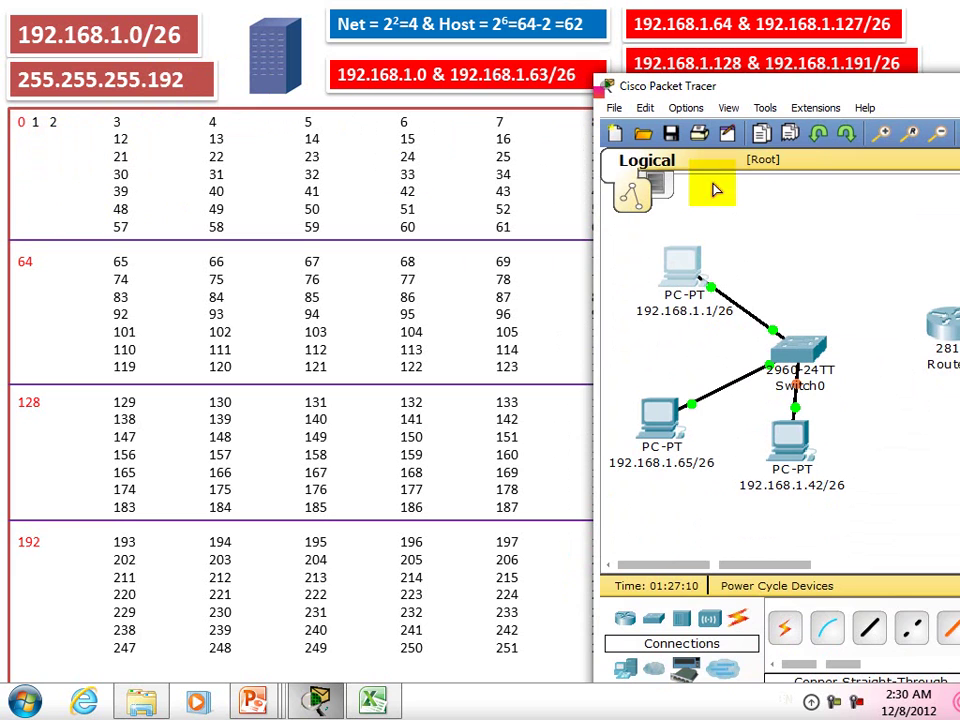
pyautogui.moveTo(799, 95); pyautogui.dragTo(760, 376)
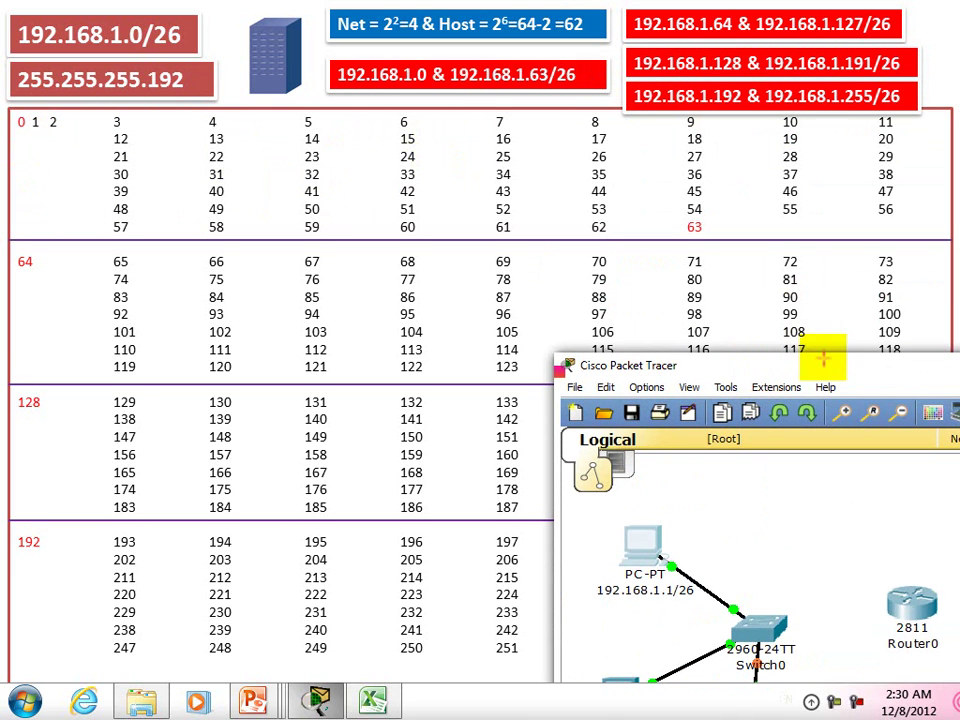
pyautogui.moveTo(820, 368); pyautogui.dragTo(786, 118)
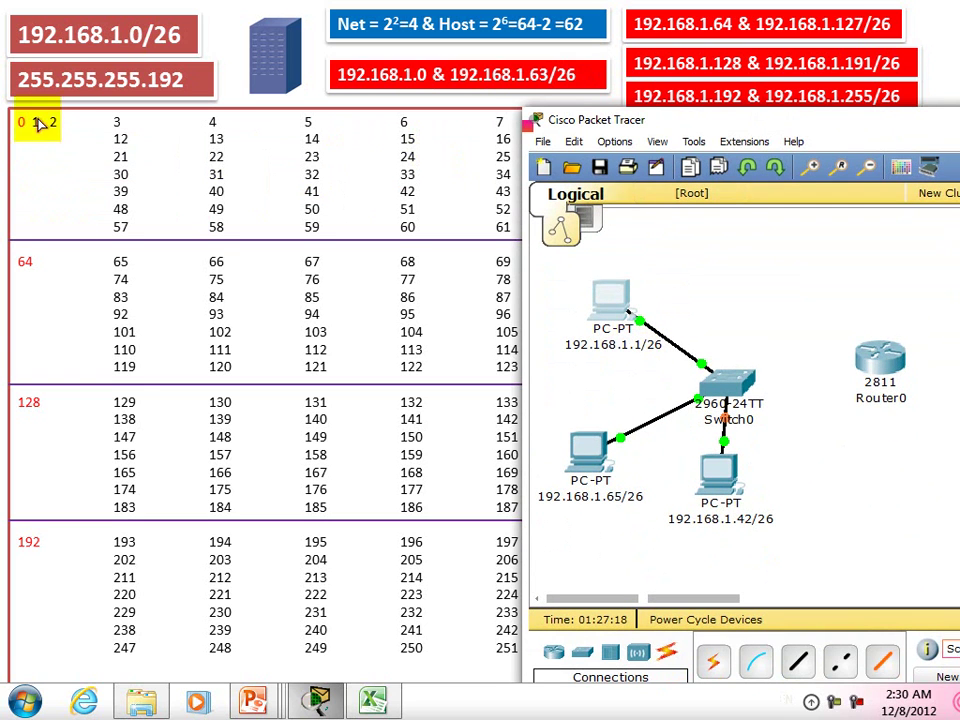
pyautogui.moveTo(812, 125); pyautogui.dragTo(647, 478)
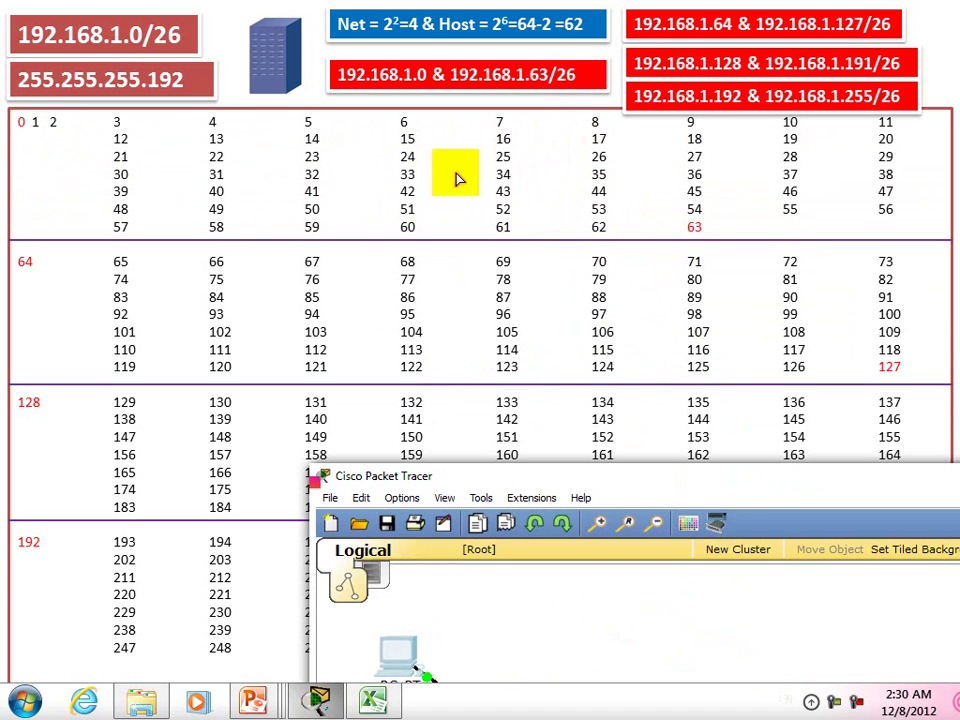
pyautogui.moveTo(600, 480); pyautogui.dragTo(712, 180)
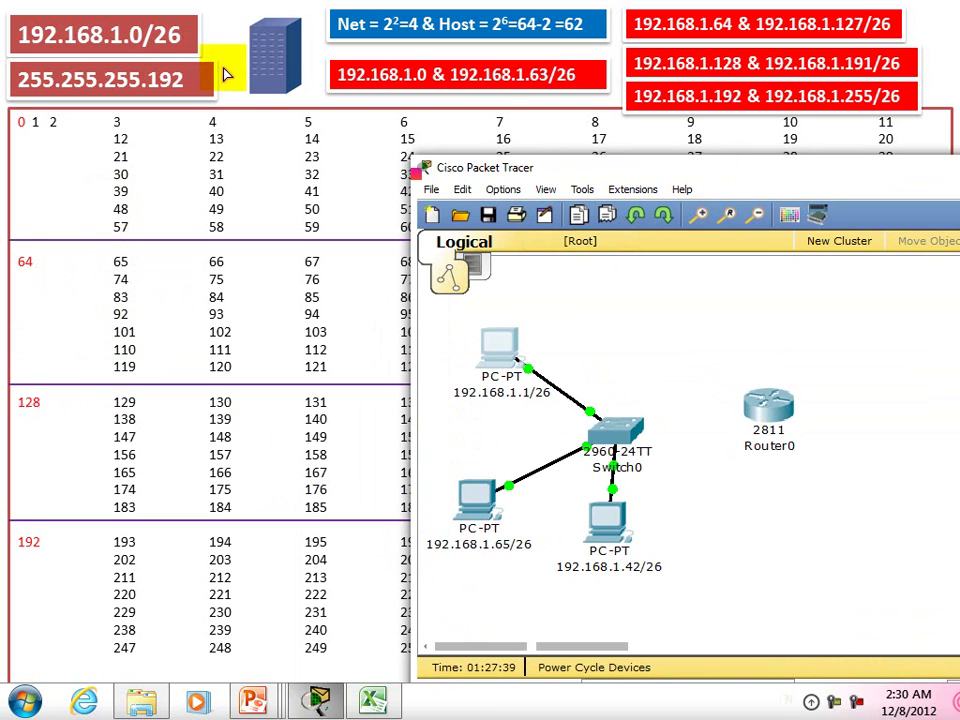
pyautogui.moveTo(681, 170); pyautogui.dragTo(715, 110)
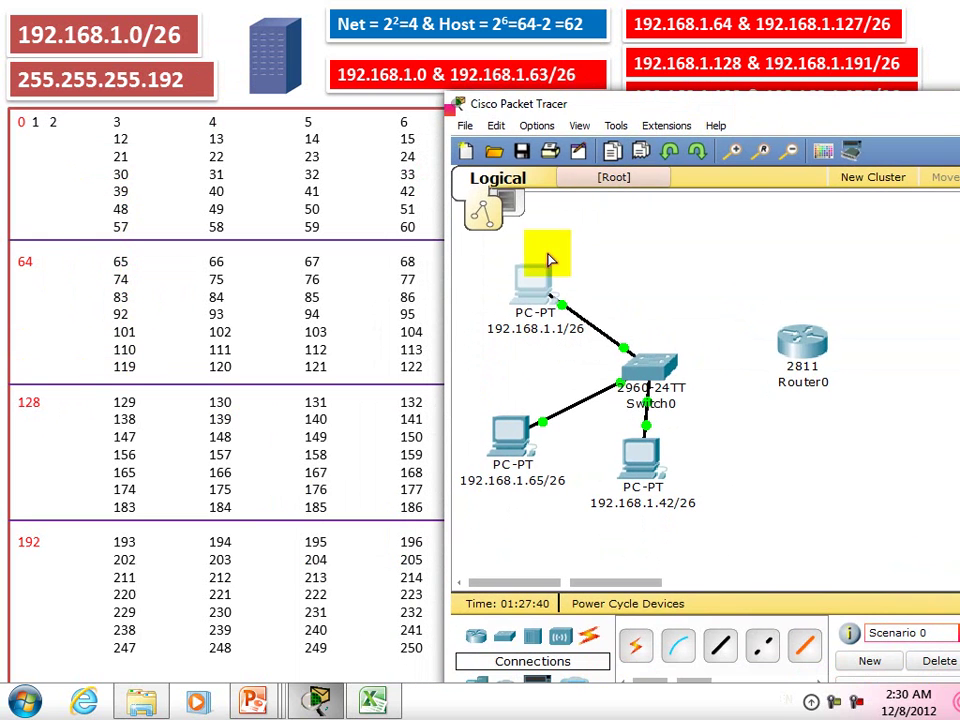
# Run ipconfig in the 192.168.1.1/26 PC's command prompt and enlarge the window to read the full IP settings.
pyautogui.click(538, 284)
pyautogui.moveTo(611, 186); pyautogui.dragTo(617, 122)
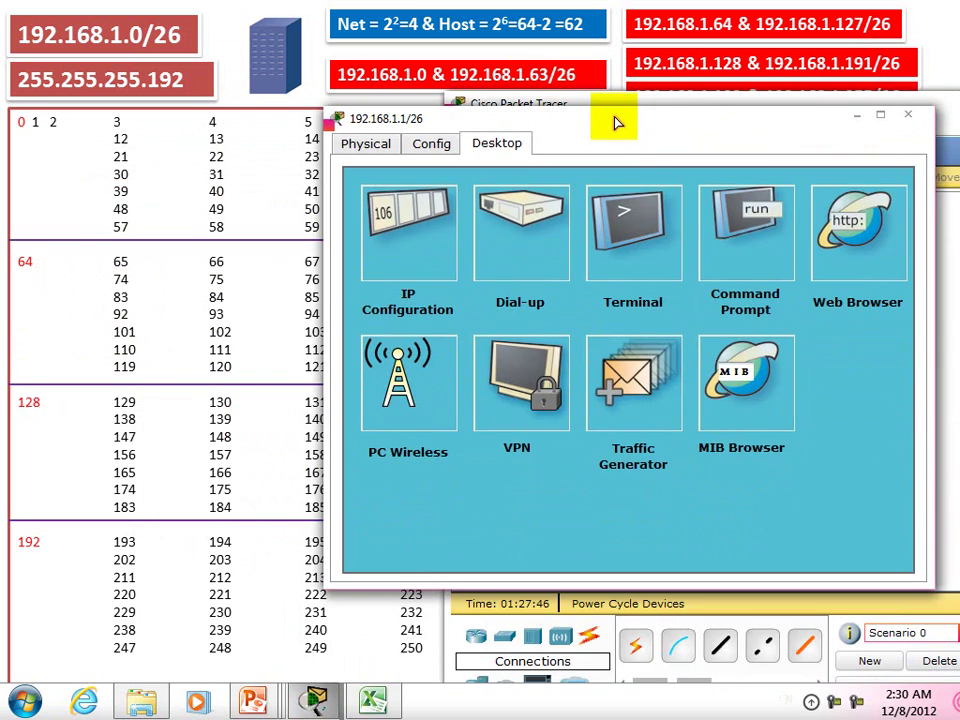
pyautogui.click(757, 257)
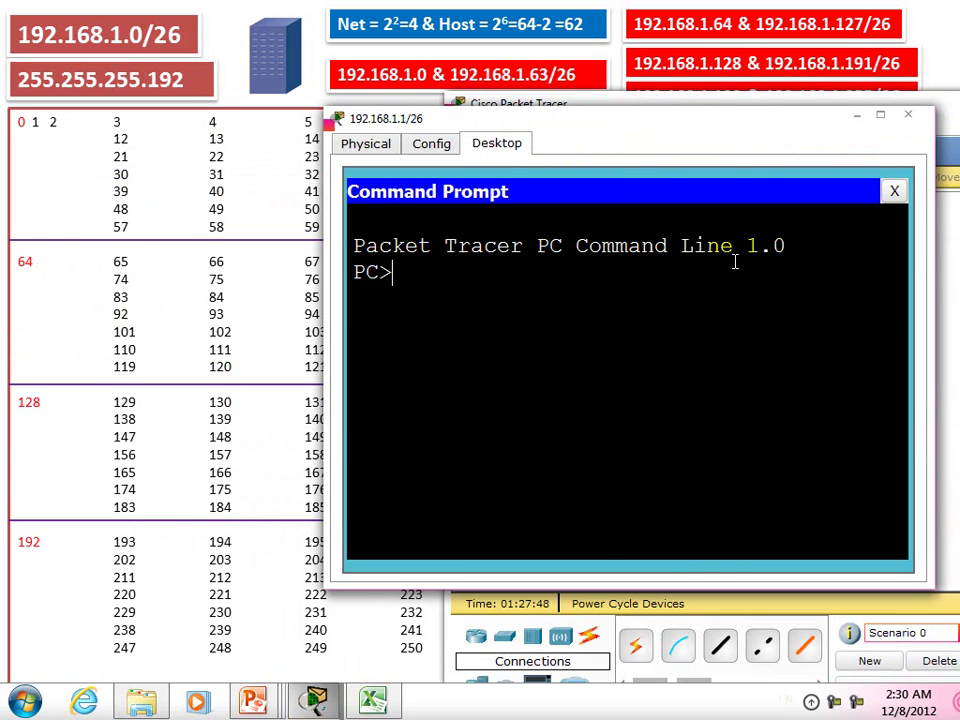
pyautogui.write('ipconfig')
pyautogui.press('Return')
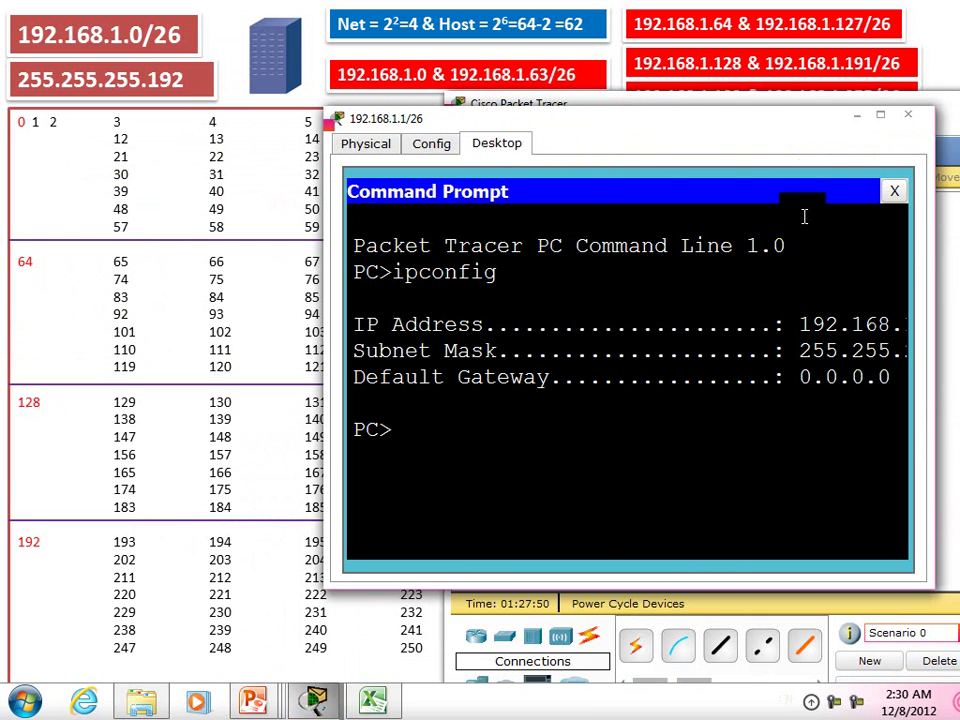
pyautogui.moveTo(845, 133); pyautogui.dragTo(673, 139)
pyautogui.moveTo(773, 240); pyautogui.dragTo(899, 340)
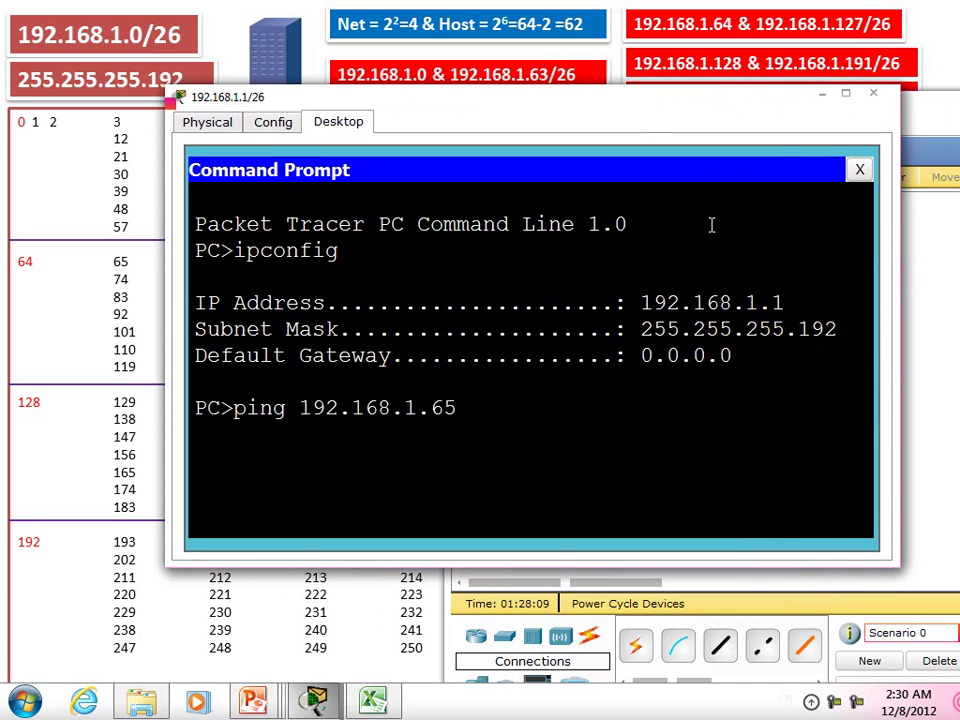
# Ping 192.168.1.65 from the 192.168.1.1/26 PC, highlight the network portion of both addresses, and close the PC's window.
pyautogui.press('Return')
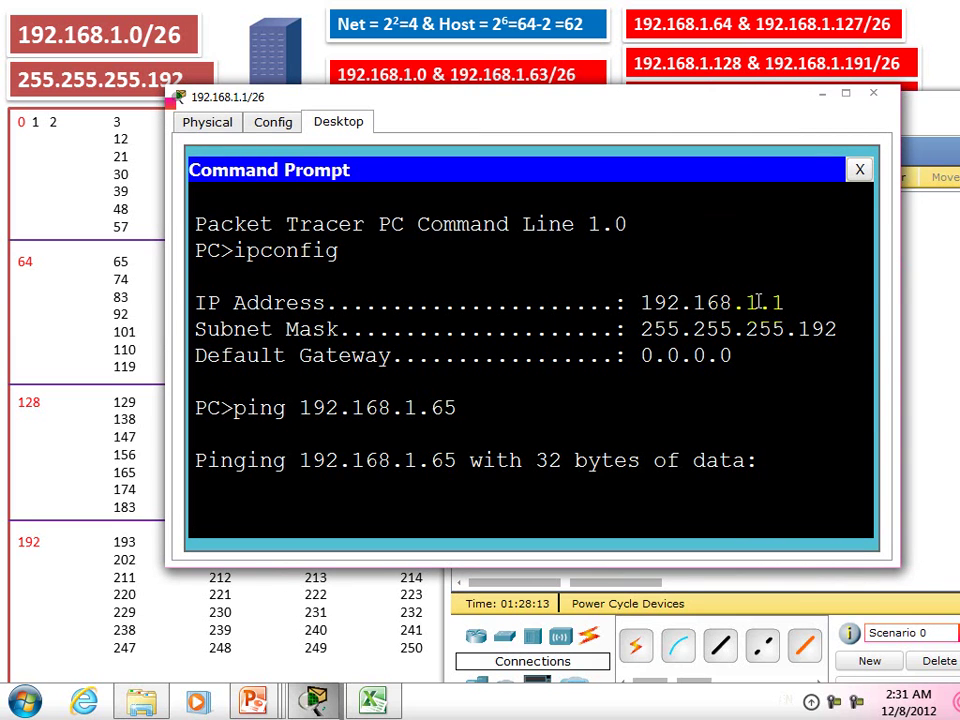
pyautogui.moveTo(720, 302); pyautogui.dragTo(641, 302)
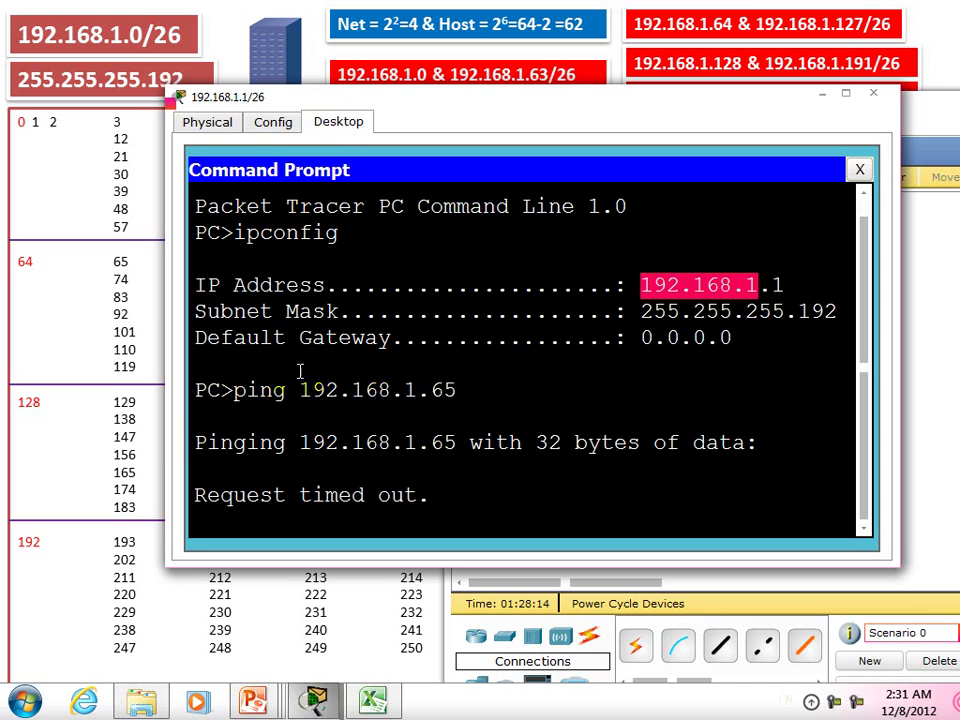
pyautogui.moveTo(419, 390); pyautogui.dragTo(303, 393)
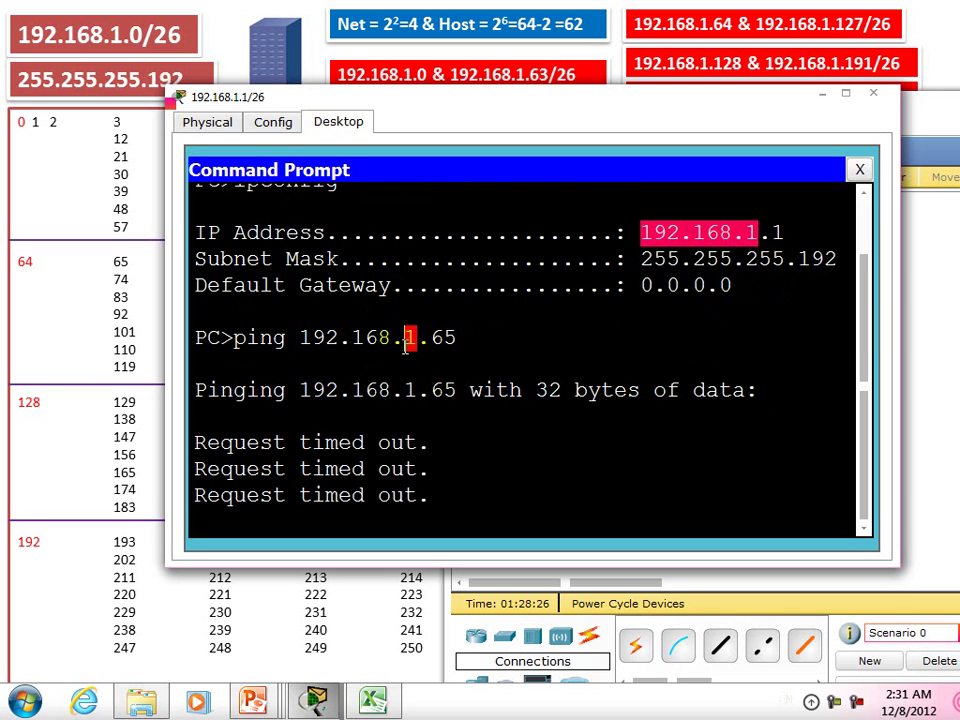
pyautogui.hotkey('ctrl', 'c')
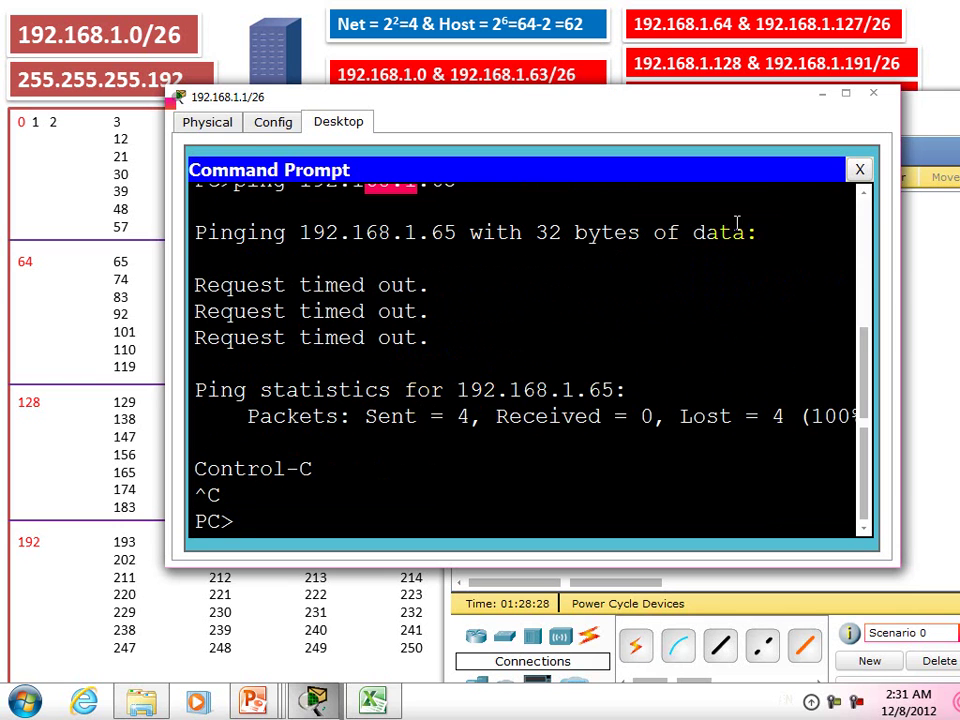
pyautogui.click(859, 169)
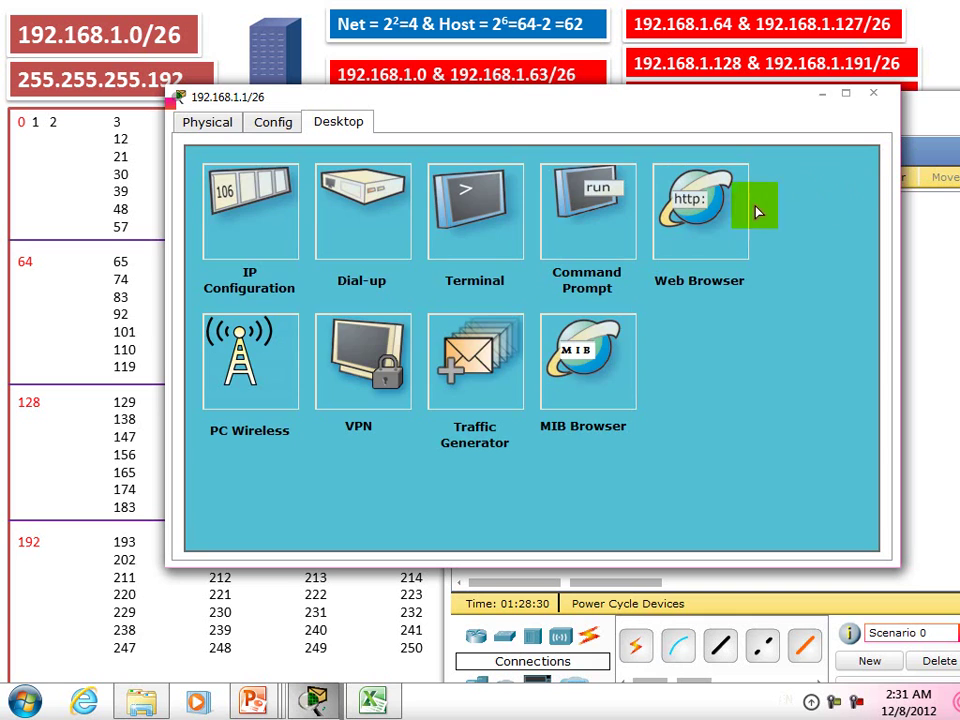
pyautogui.click(876, 96)
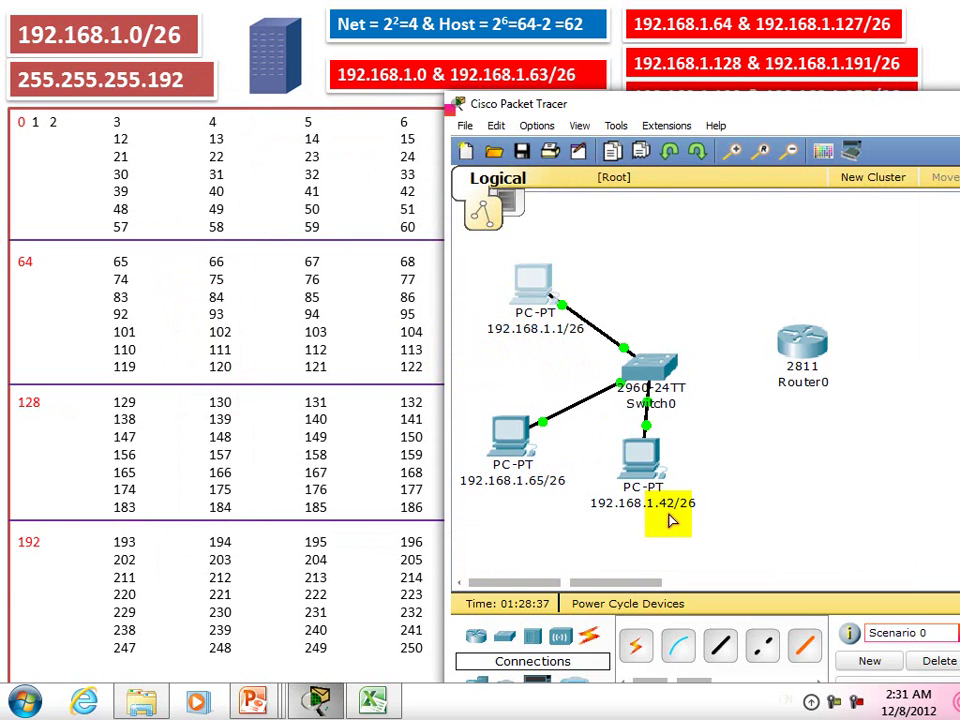
# Check the first subnet's range on the slide and ping 192.168.1.42 from the 192.168.1.1/26 PC, closing its window after the test.
pyautogui.click(285, 192)
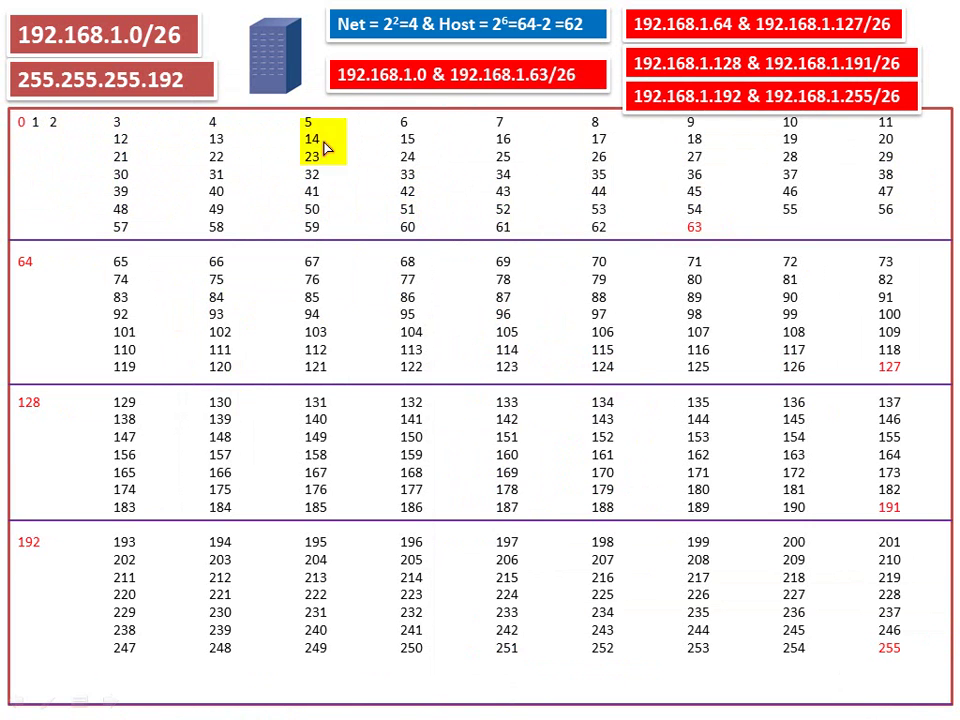
pyautogui.hotkey('alt', 'Tab')
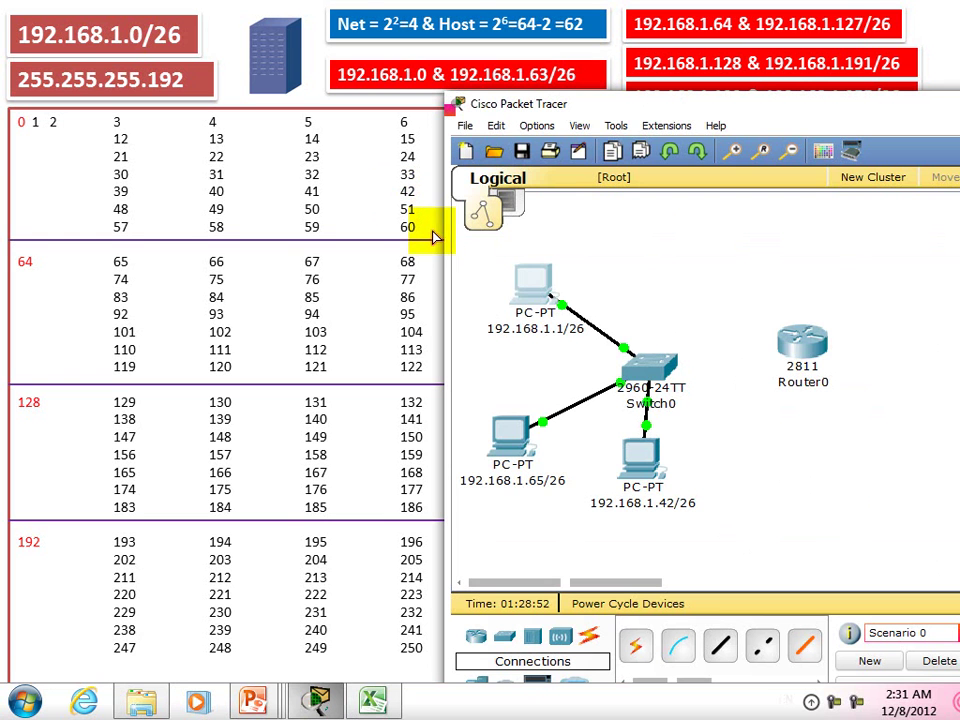
pyautogui.click(535, 296)
pyautogui.click(570, 318)
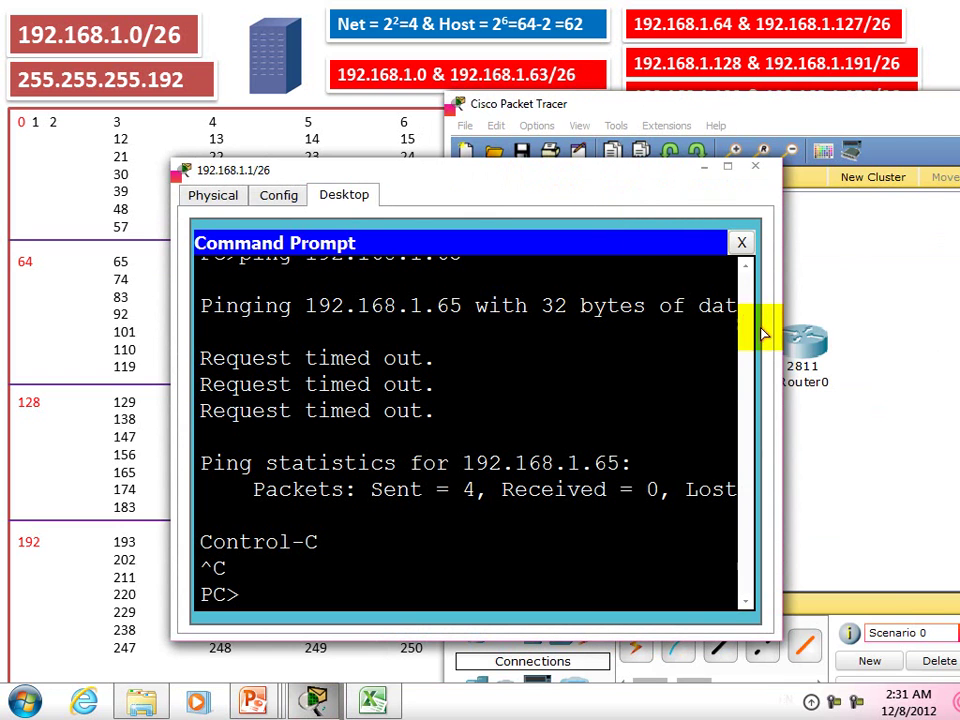
pyautogui.moveTo(778, 336); pyautogui.dragTo(926, 340)
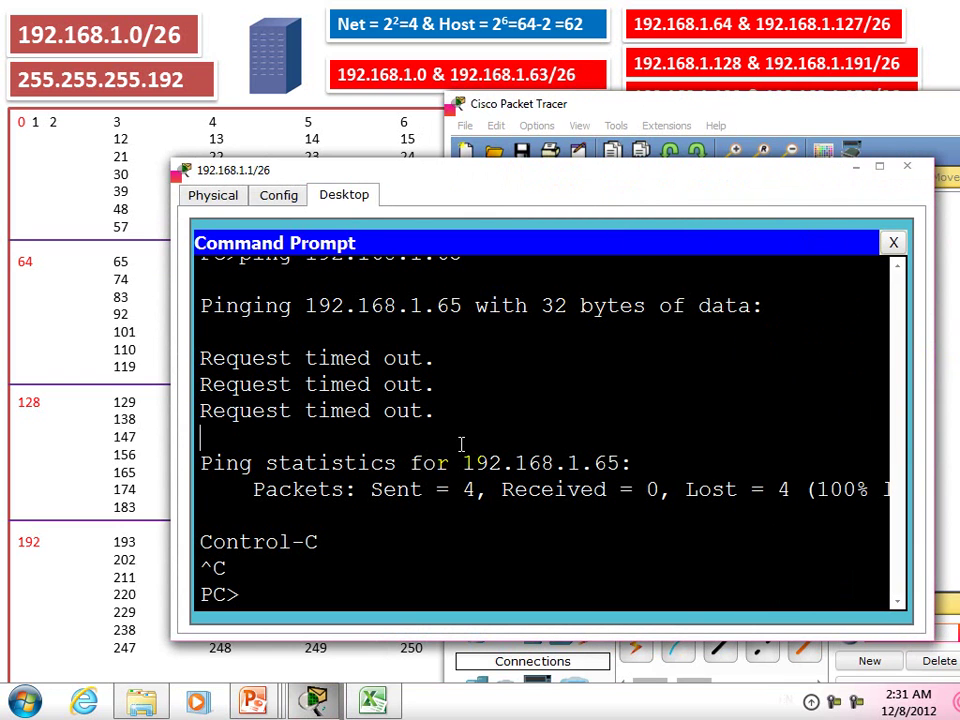
pyautogui.press('Return')
pyautogui.press('Return')
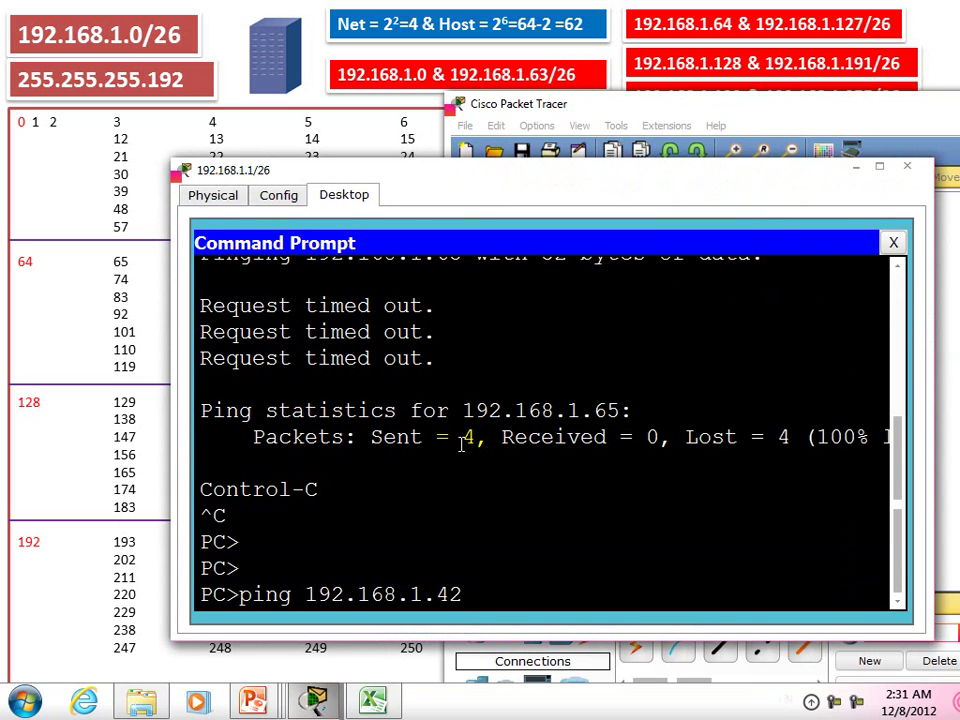
pyautogui.press('Return')
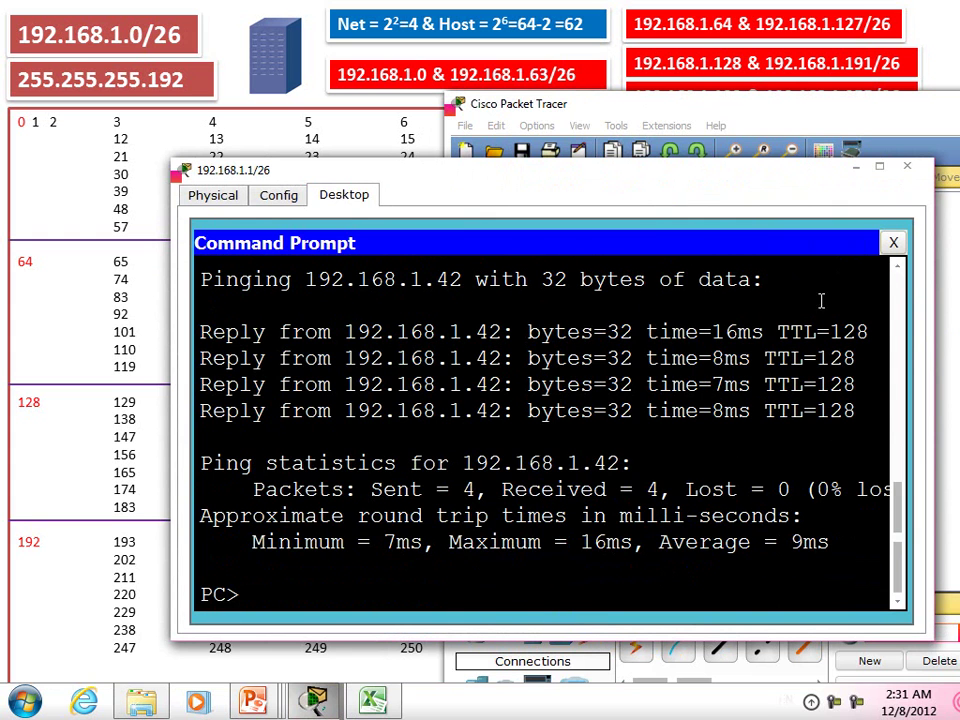
pyautogui.click(895, 247)
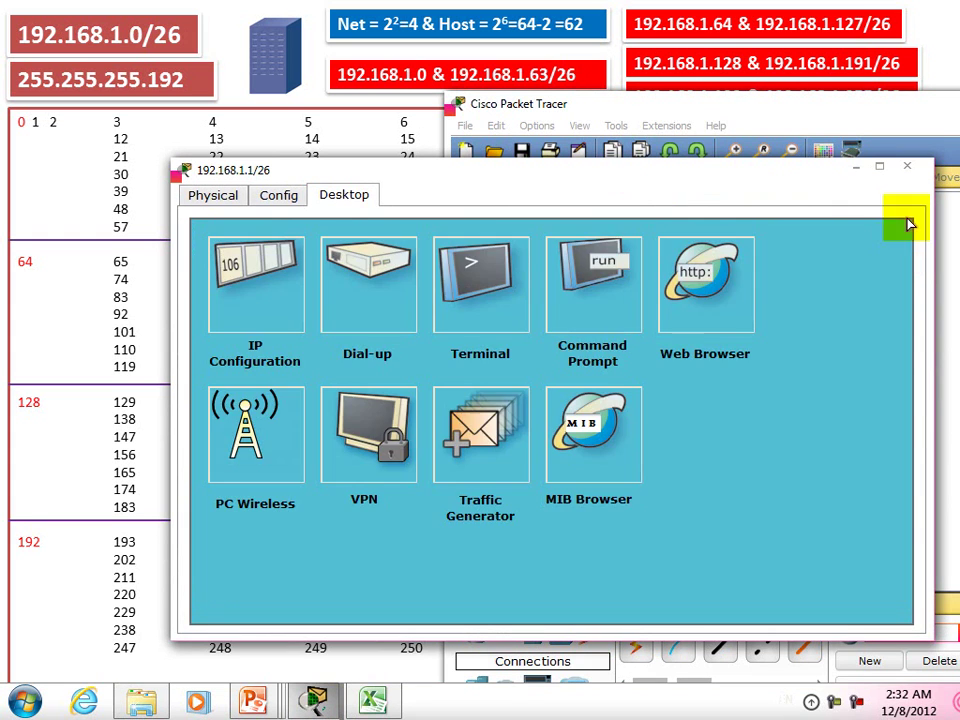
pyautogui.click(907, 166)
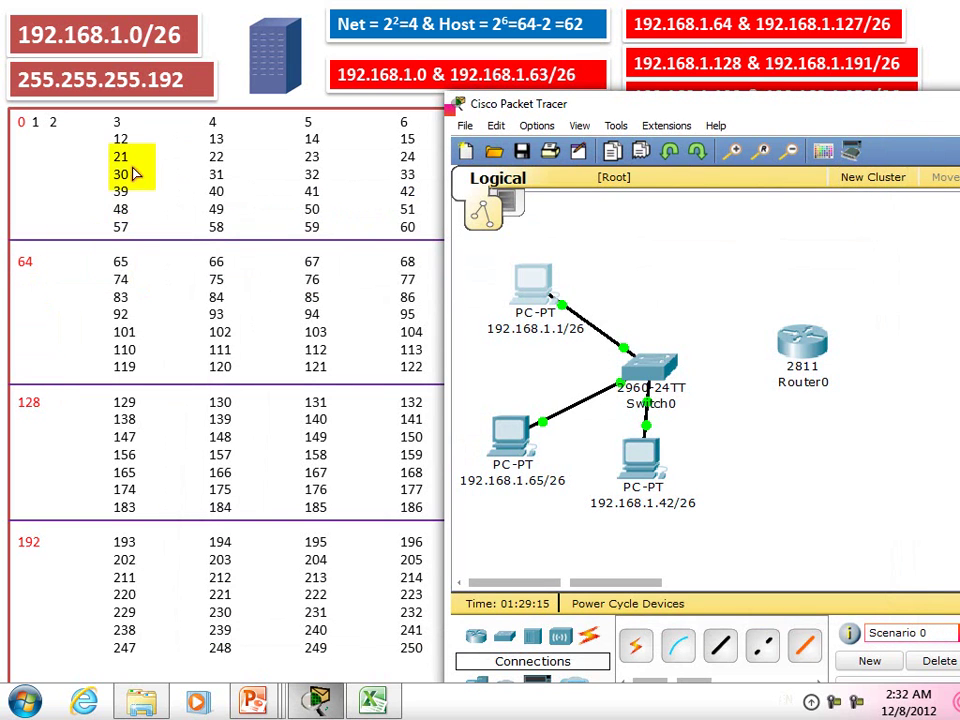
# Bring up the slide and shift the Packet Tracer window down to examine the four /26 subnet blocks.
pyautogui.click(216, 332)
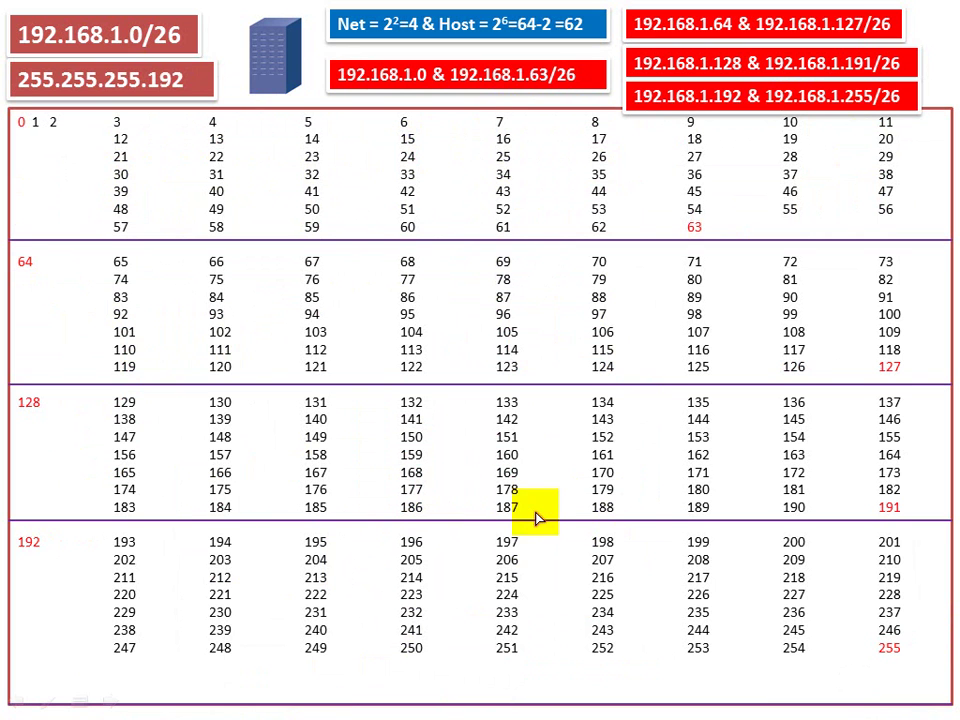
pyautogui.hotkey('alt', 'Tab')
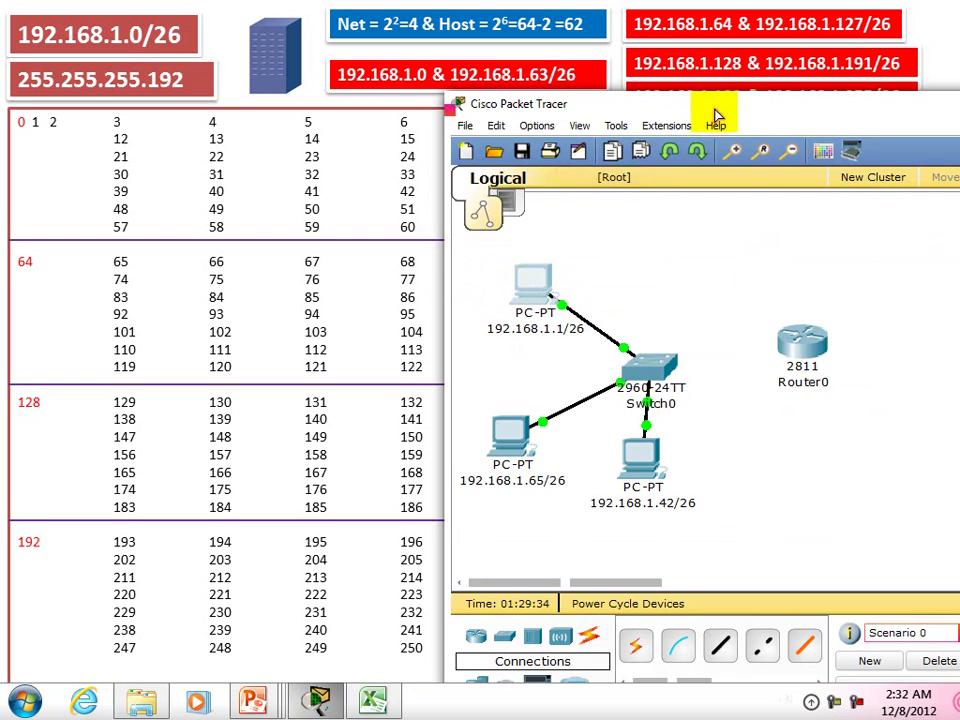
pyautogui.moveTo(716, 118); pyautogui.dragTo(683, 438)
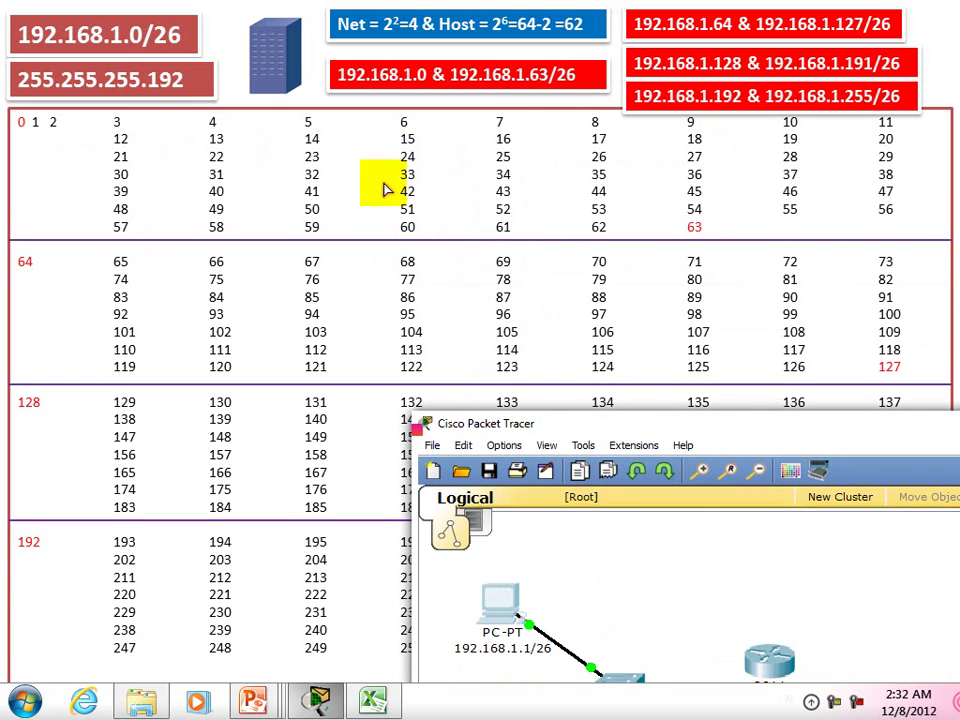
# Add a fourth generic PC above Router0 and connect it to Switch0 with a copper straight-through cable.
pyautogui.moveTo(800, 430); pyautogui.dragTo(640, 170)
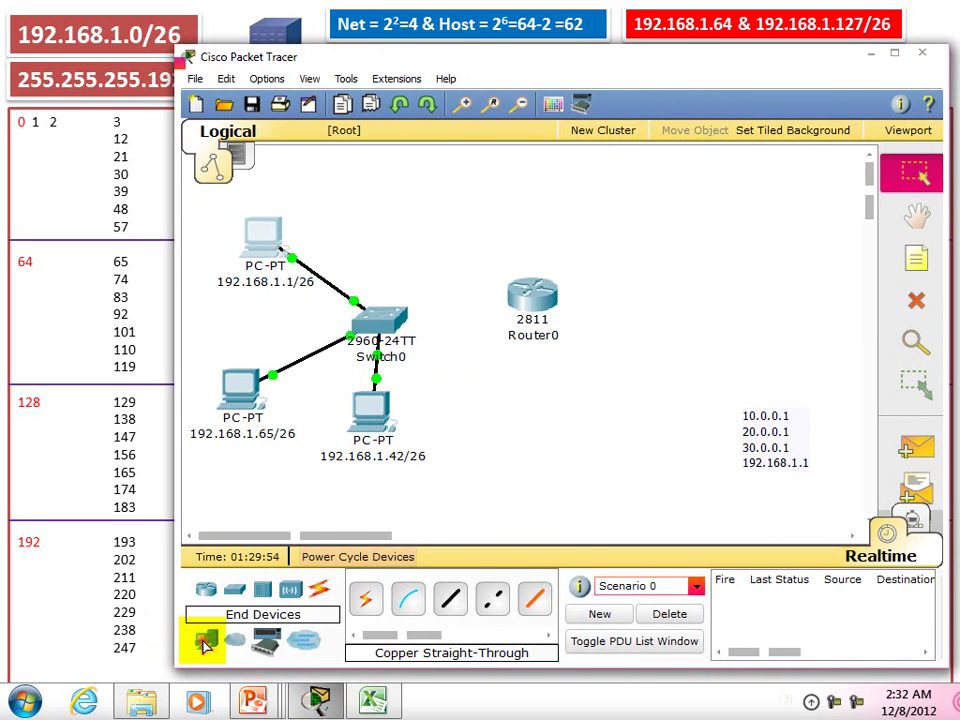
pyautogui.click(205, 645)
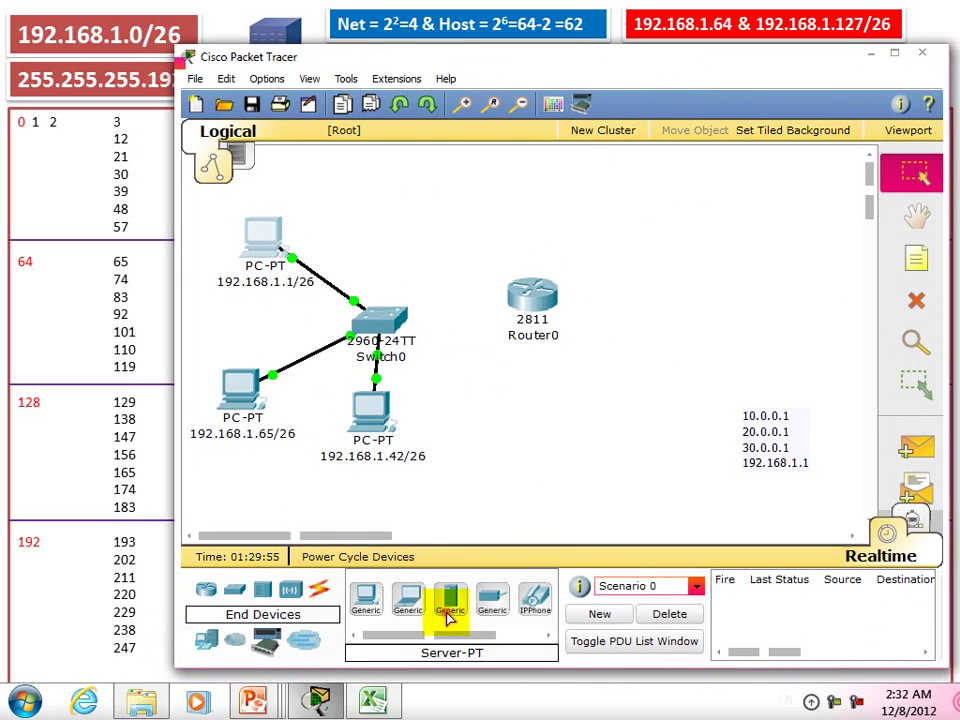
pyautogui.moveTo(362, 602); pyautogui.dragTo(460, 232)
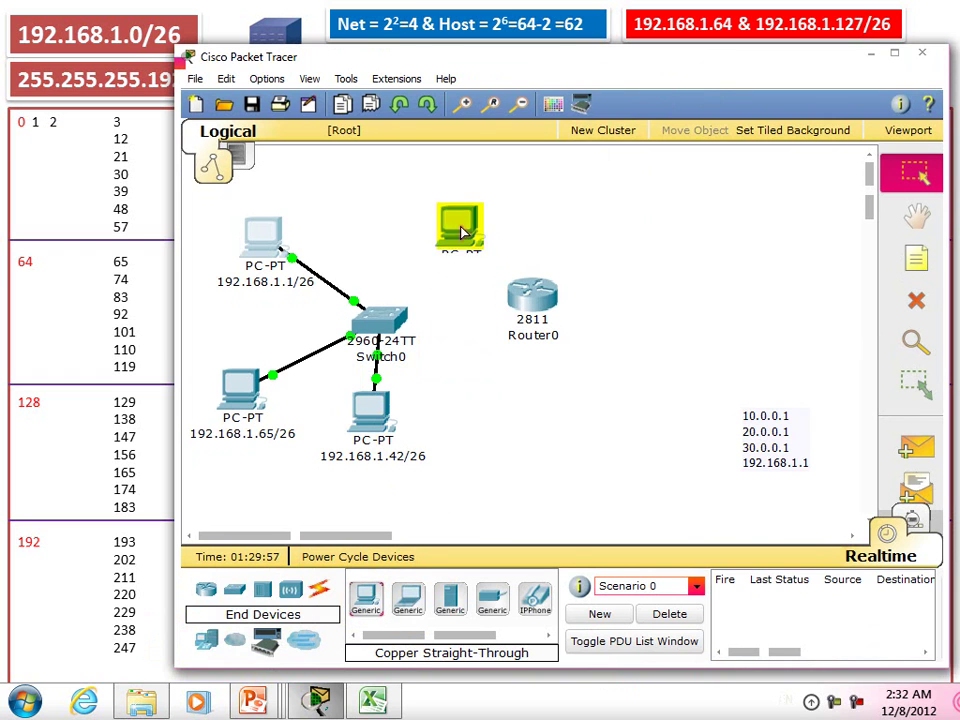
pyautogui.click(320, 596)
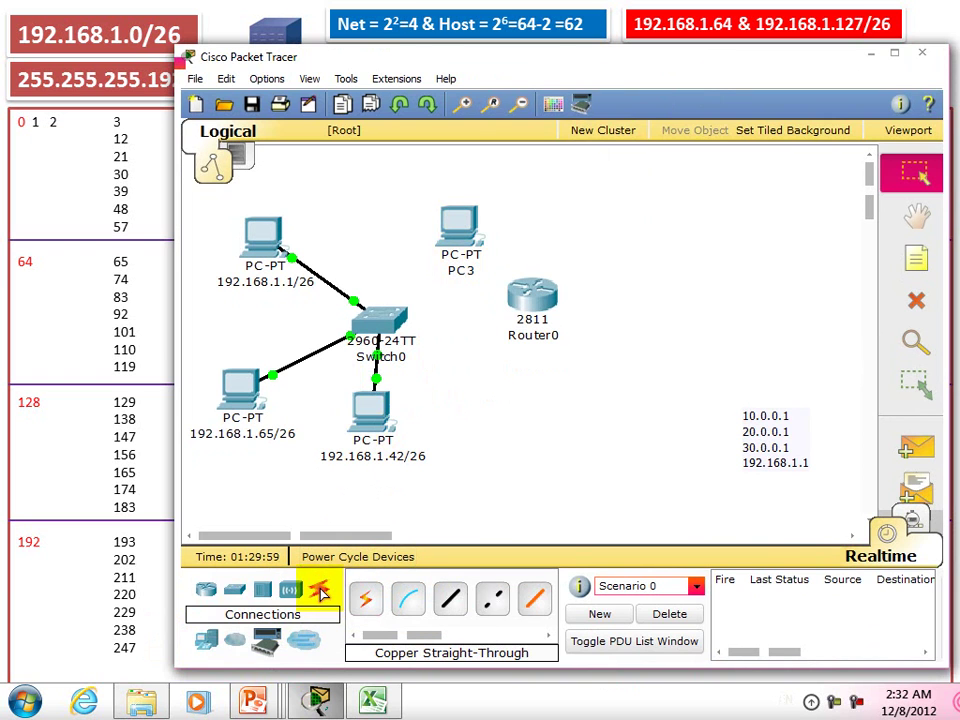
pyautogui.click(450, 598)
pyautogui.click(470, 268)
pyautogui.click(478, 296)
pyautogui.click(385, 322)
pyautogui.click(413, 303)
# Rename the newly added PC as 192.168.1.27/26.
pyautogui.moveTo(468, 274)
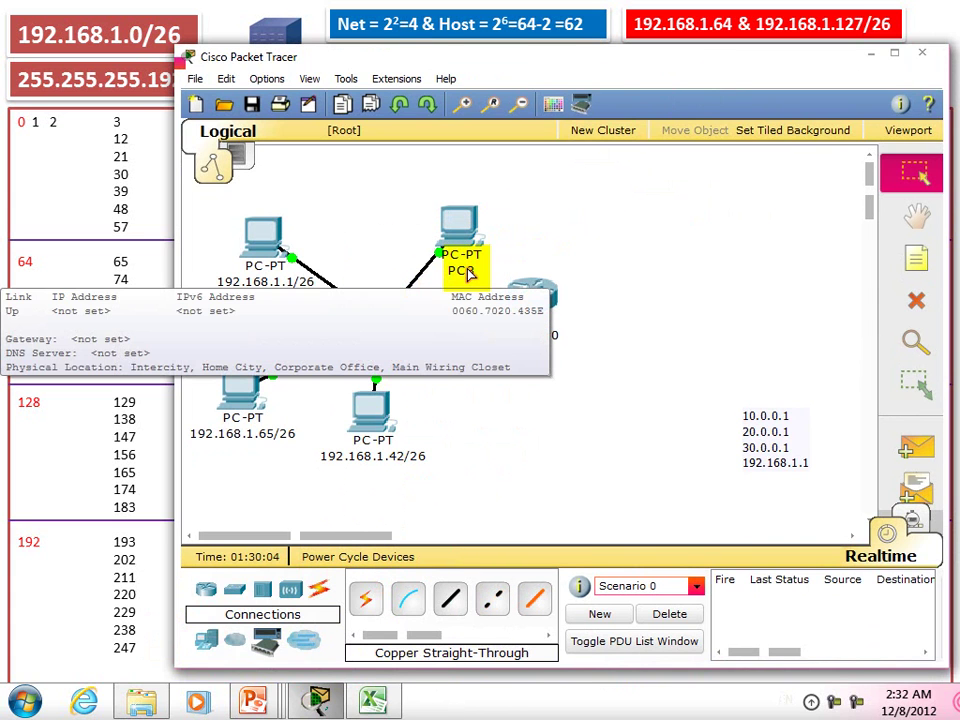
pyautogui.click(452, 270)
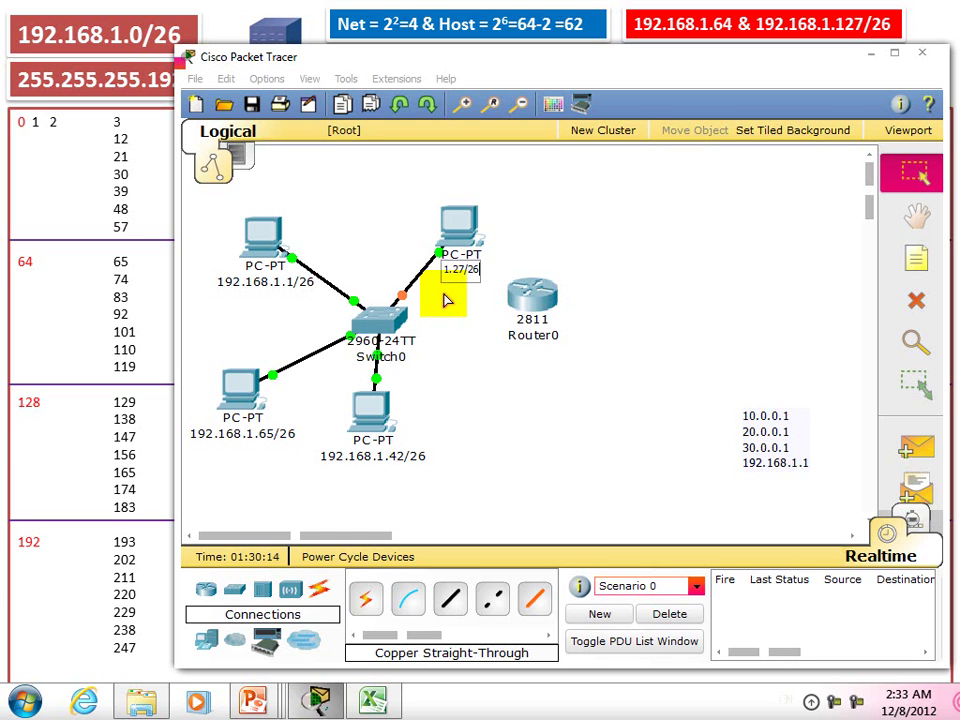
pyautogui.click(480, 386)
# Give the fourth PC the static IP address 192.168.1.27 with subnet mask 255.255.255.192 and close its window.
pyautogui.click(458, 222)
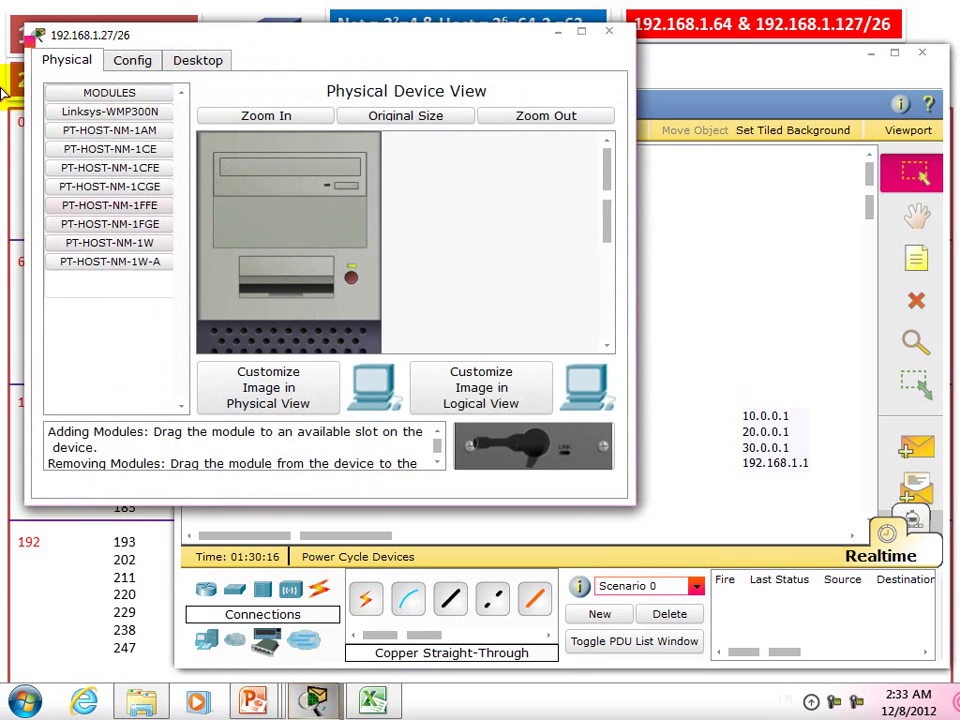
pyautogui.click(185, 62)
pyautogui.click(107, 150)
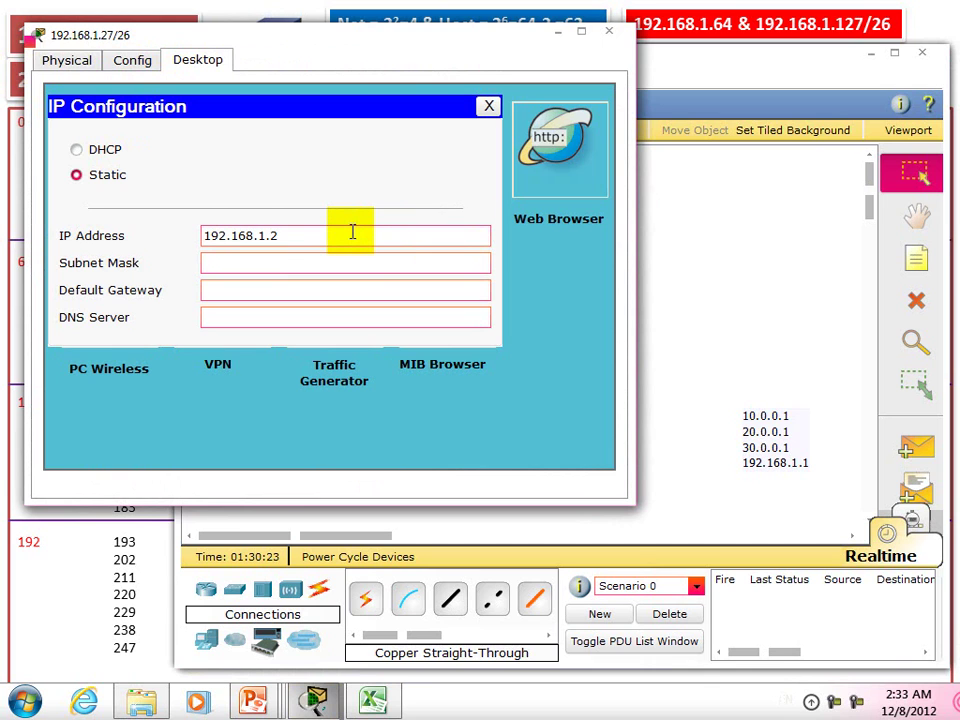
pyautogui.press('Tab')
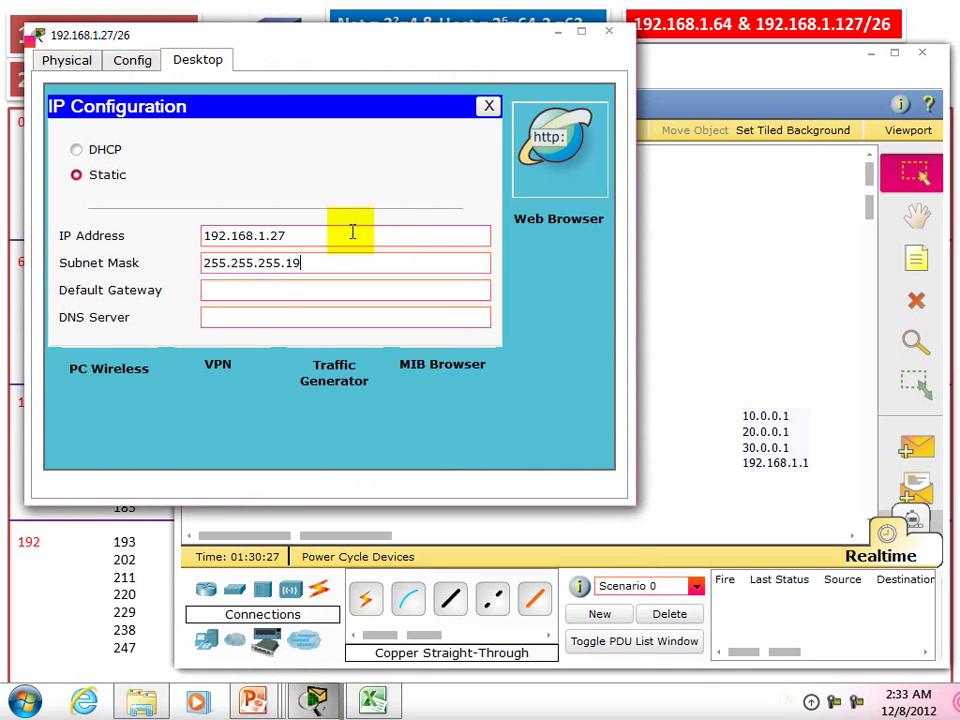
pyautogui.moveTo(321, 263); pyautogui.dragTo(280, 251)
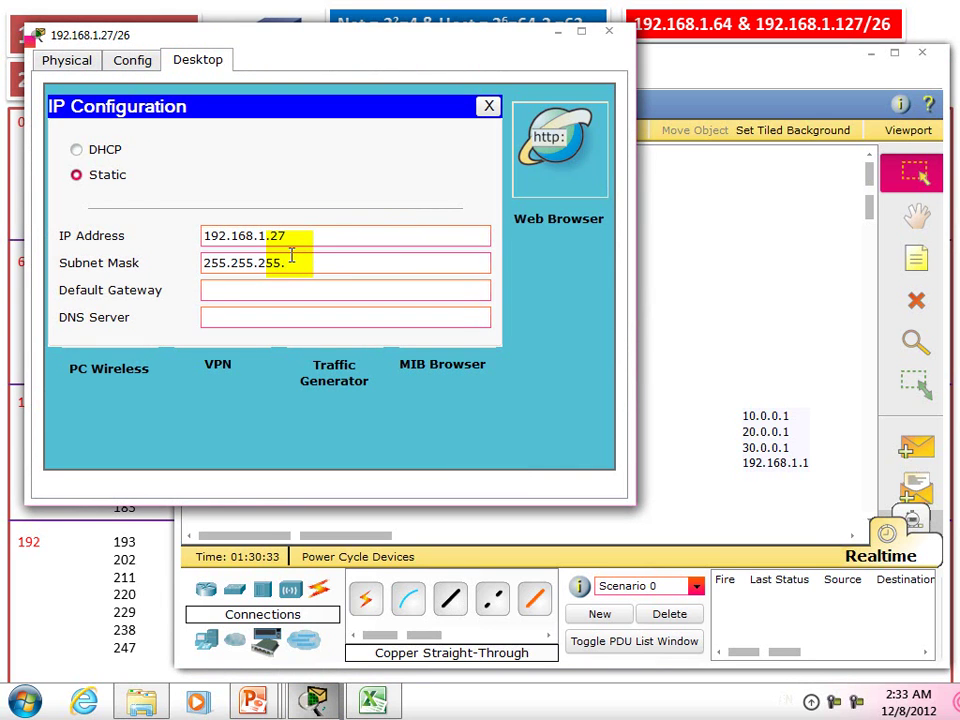
pyautogui.click(525, 122)
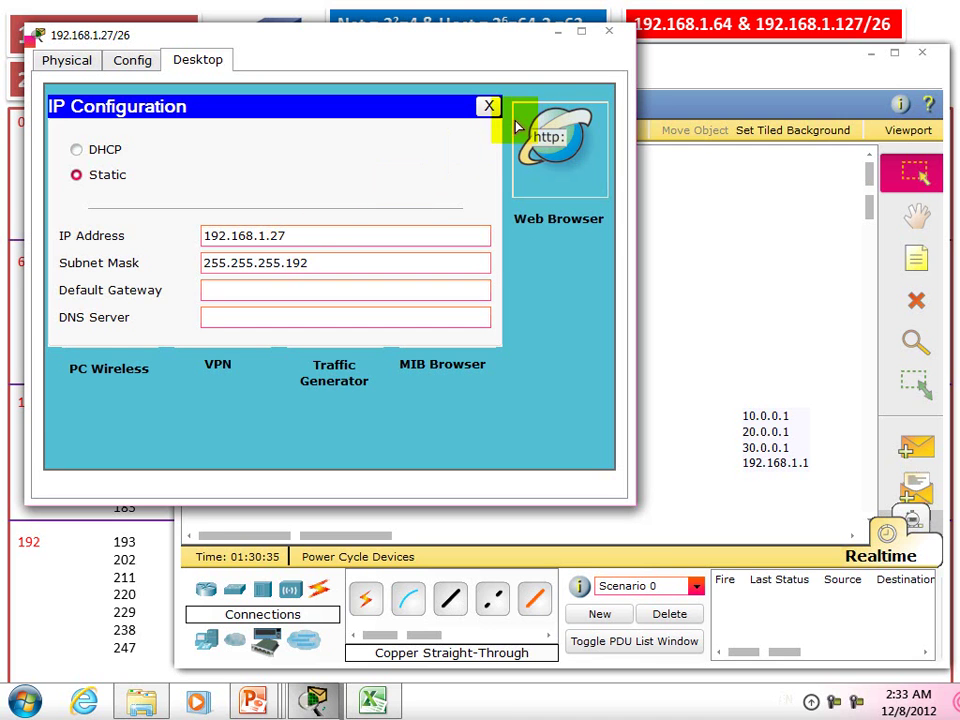
pyautogui.click(492, 106)
pyautogui.click(609, 31)
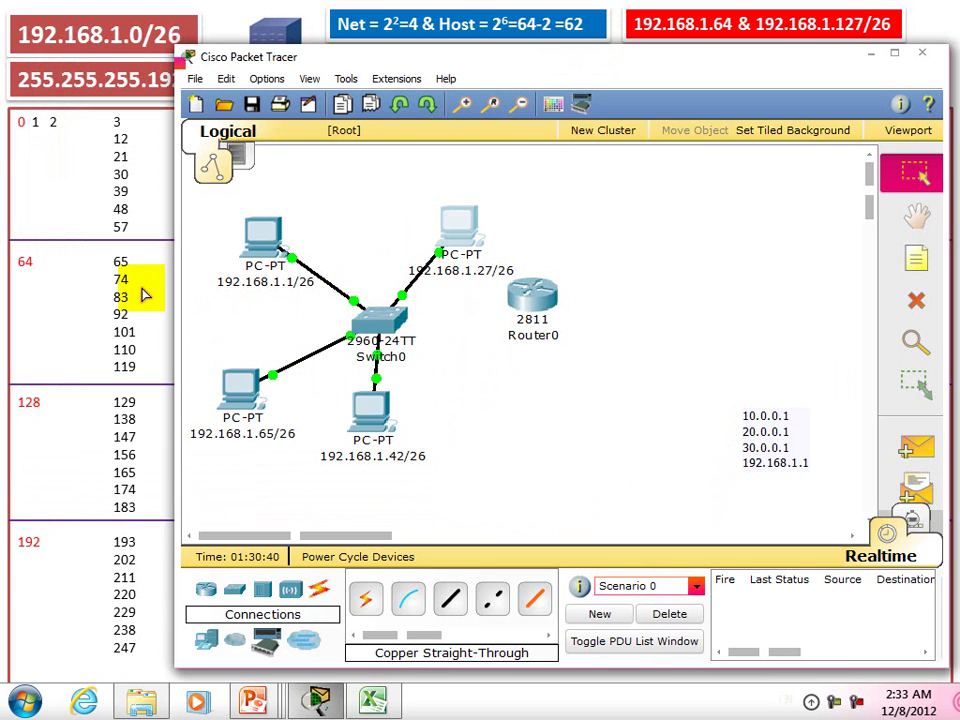
# Move the Packet Tracer window down to locate host 27 within the first subnet's range on the slide.
pyautogui.moveTo(597, 57); pyautogui.dragTo(713, 172)
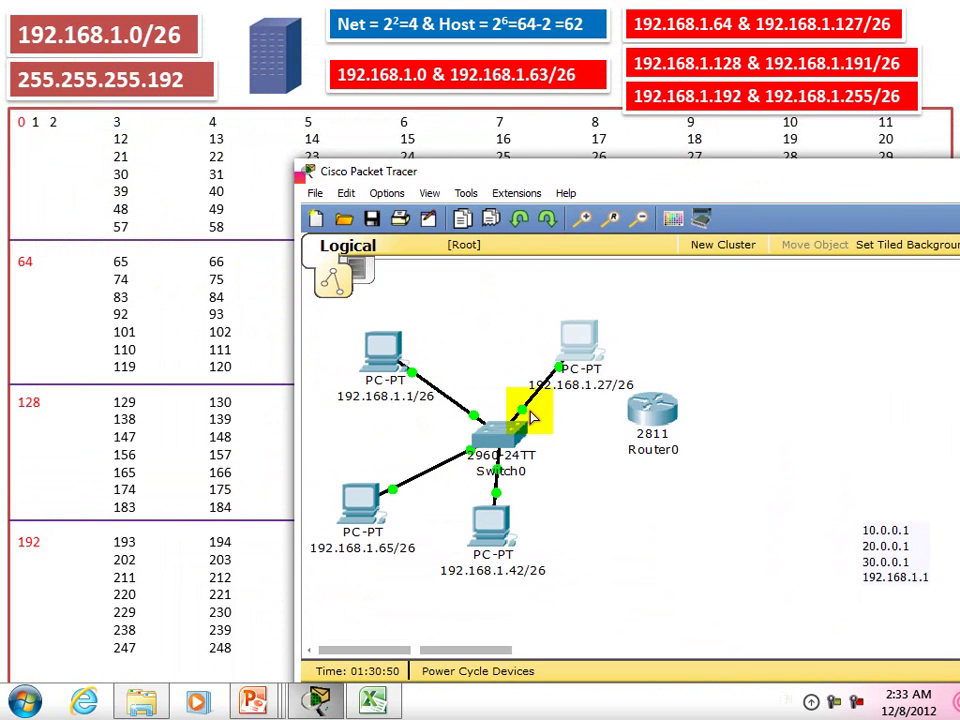
pyautogui.moveTo(574, 178); pyautogui.dragTo(536, 462)
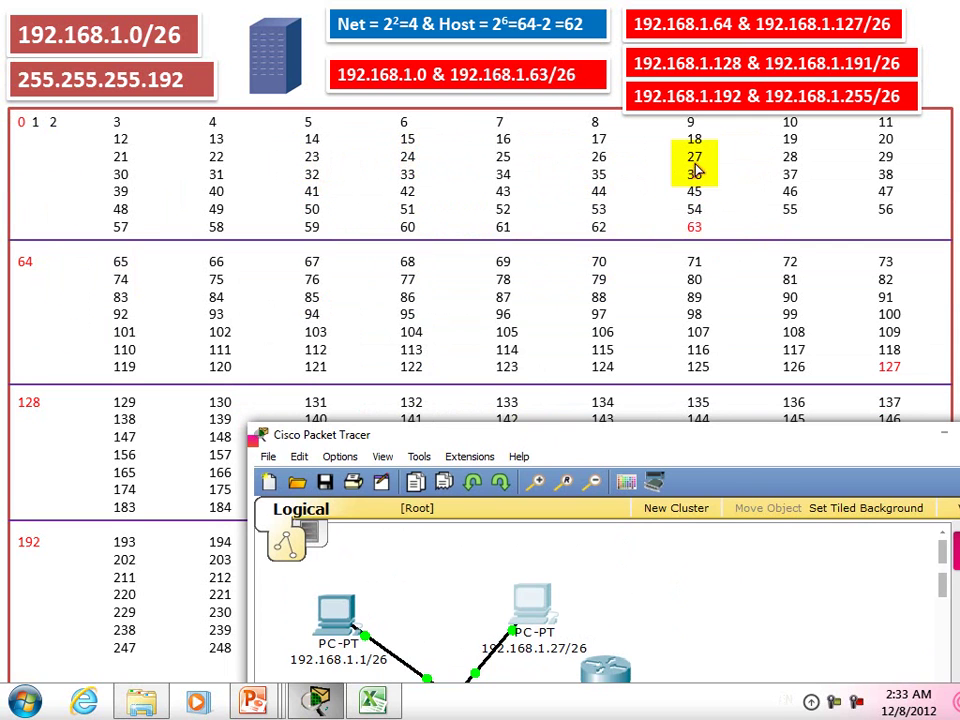
# Move the Packet Tracer window around the slide to compare the connected PCs' addresses with the four /26 subnet ranges.
pyautogui.moveTo(754, 437); pyautogui.dragTo(665, 422)
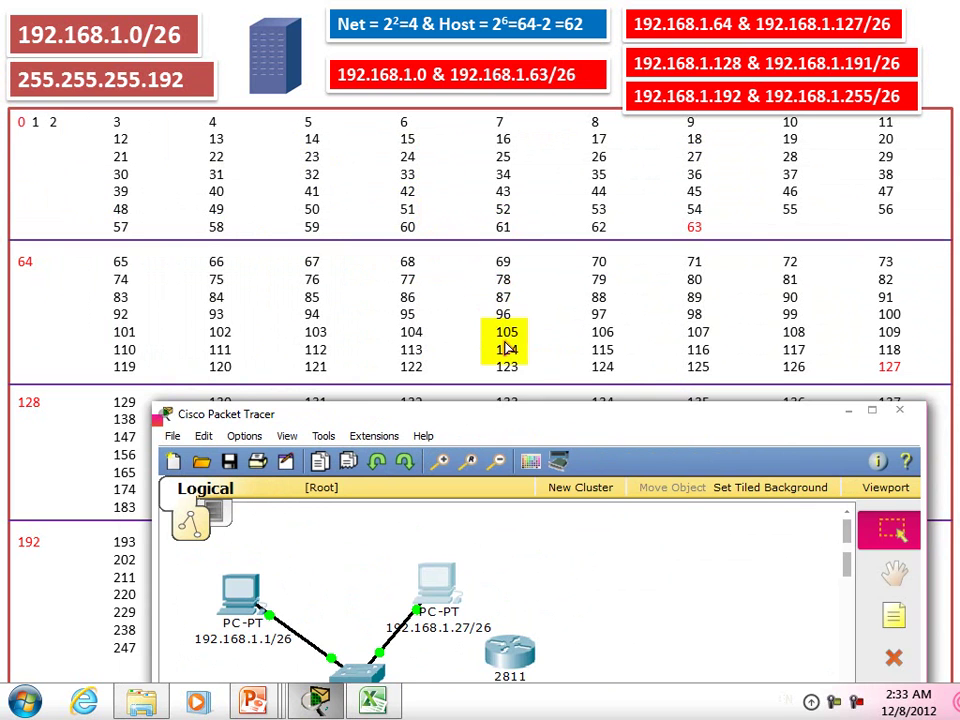
pyautogui.moveTo(513, 425); pyautogui.dragTo(460, 433)
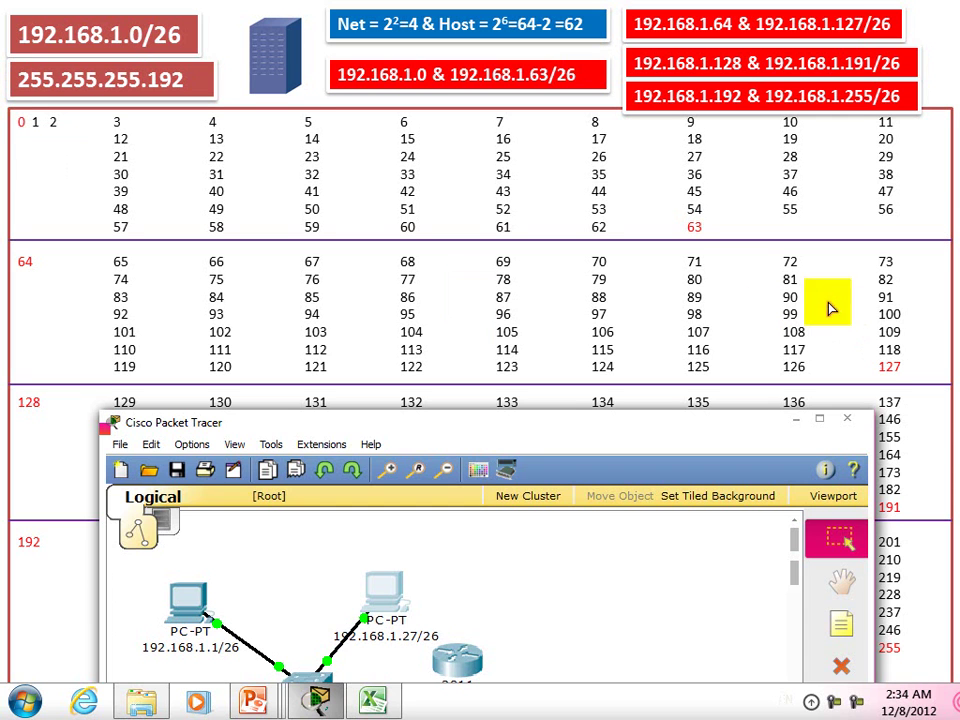
pyautogui.moveTo(571, 426); pyautogui.dragTo(570, 626)
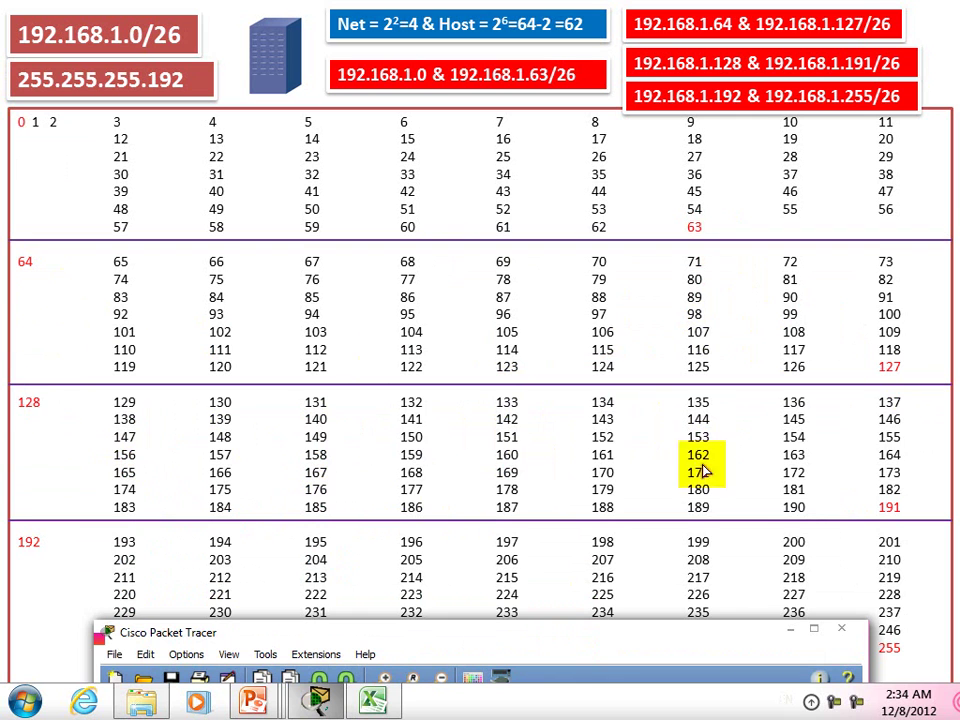
pyautogui.moveTo(703, 632); pyautogui.dragTo(765, 189)
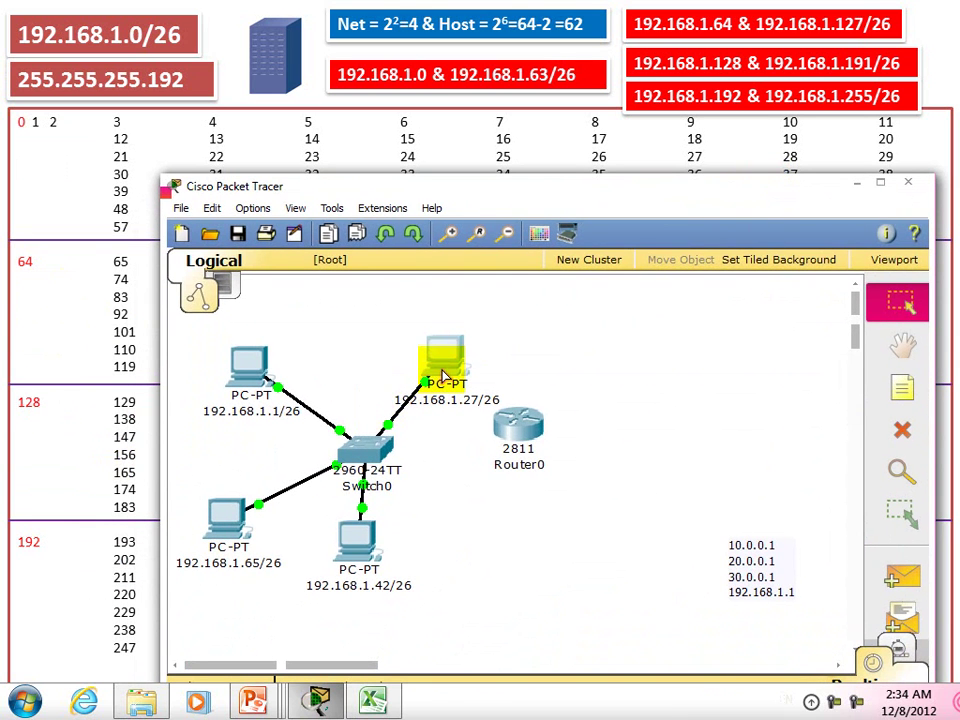
pyautogui.moveTo(443, 191); pyautogui.dragTo(520, 355)
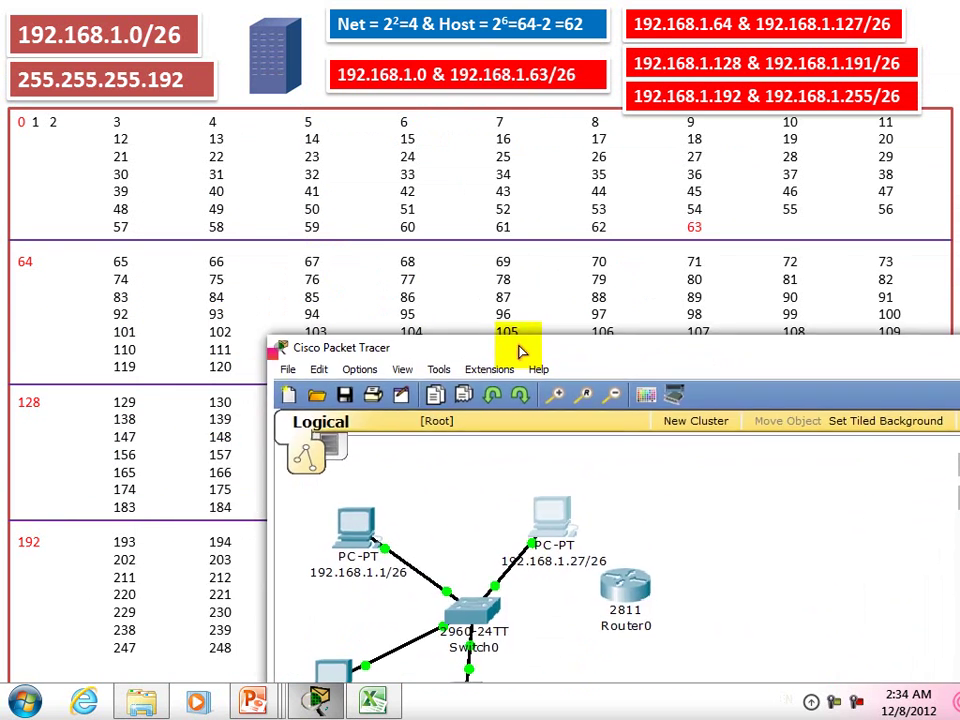
pyautogui.moveTo(582, 347); pyautogui.dragTo(540, 155)
pyautogui.moveTo(369, 150); pyautogui.dragTo(311, 119)
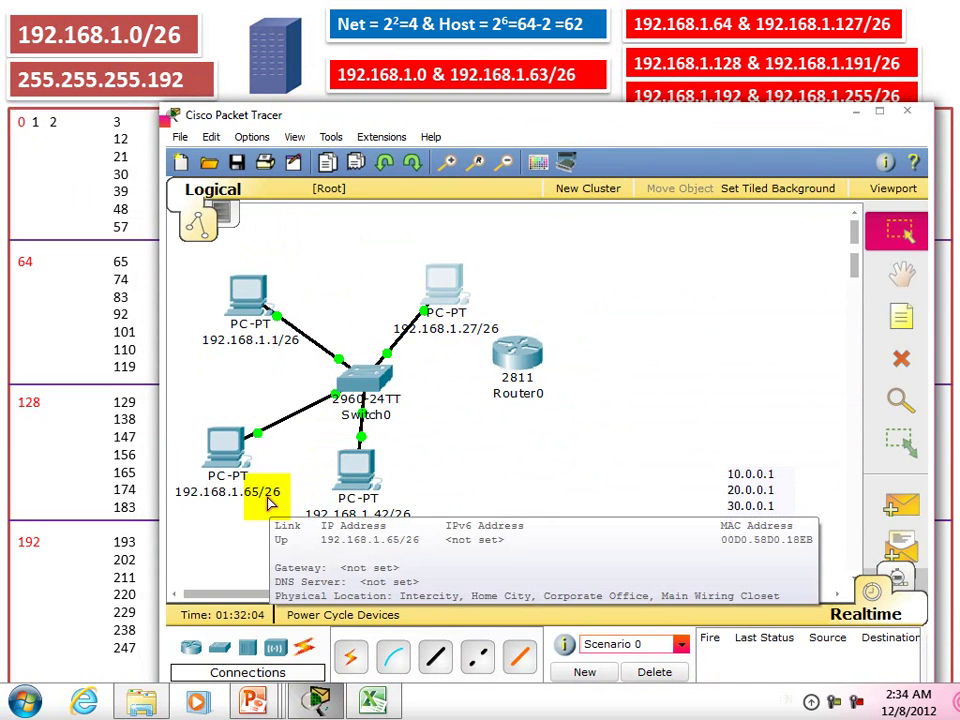
pyautogui.moveTo(531, 113); pyautogui.dragTo(502, 377)
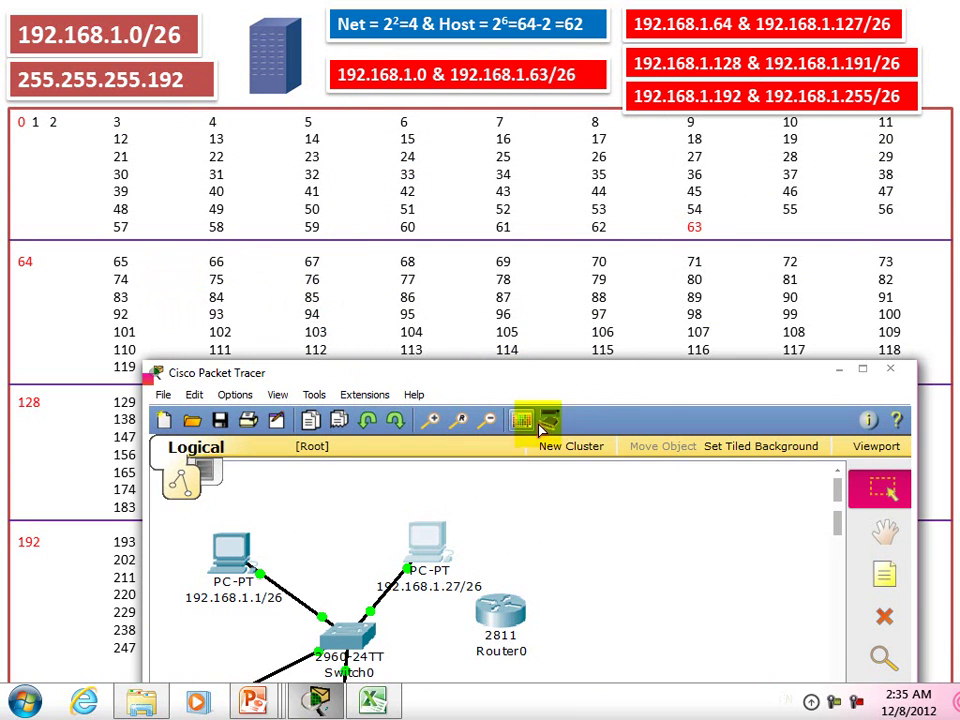
pyautogui.moveTo(583, 387); pyautogui.dragTo(620, 180)
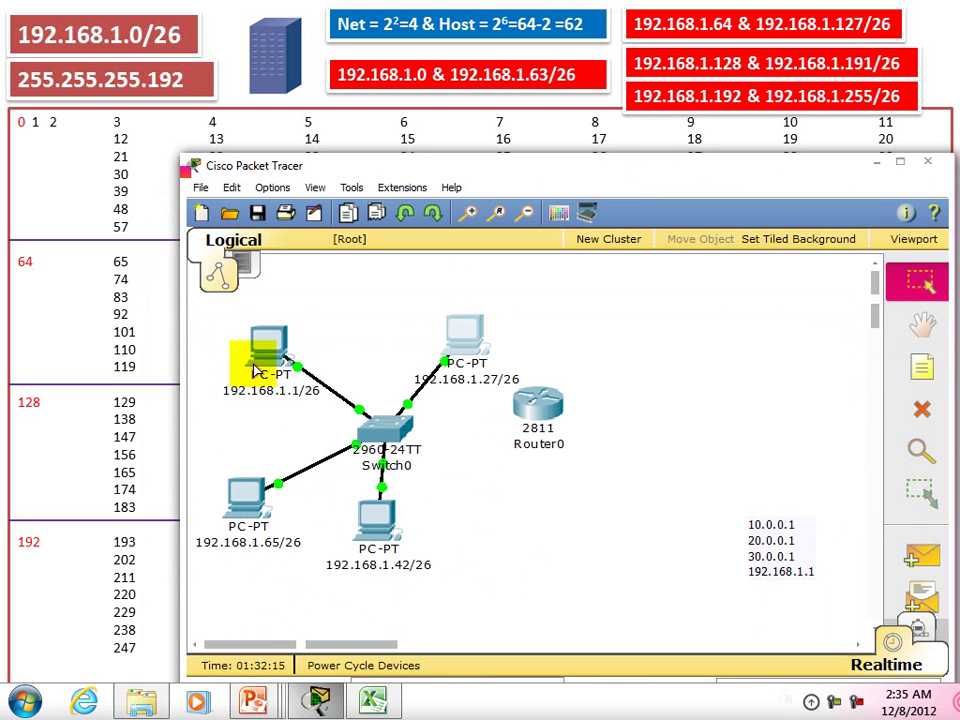
# Open the command prompt of PC 192.168.1.1/26 and place its window beside the network topology.
pyautogui.moveTo(282, 352)
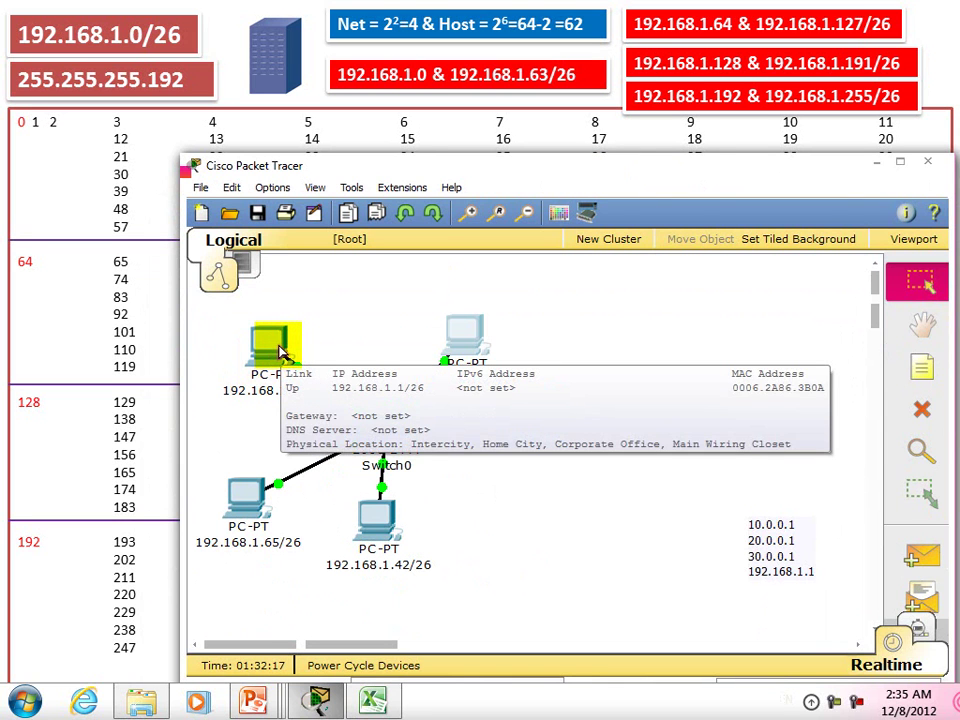
pyautogui.click(282, 352)
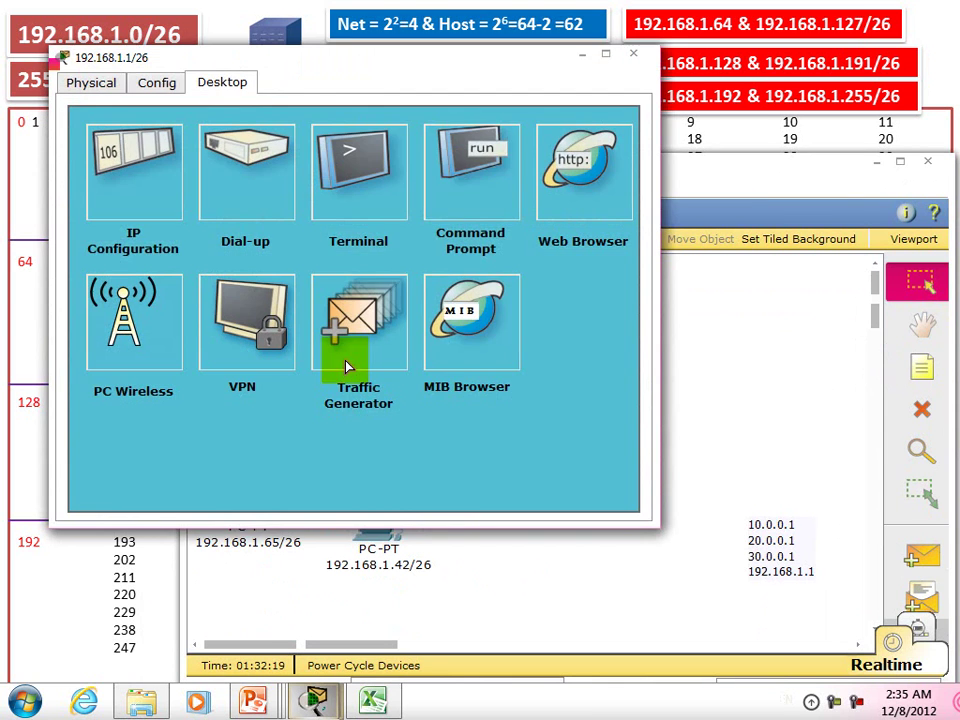
pyautogui.click(498, 170)
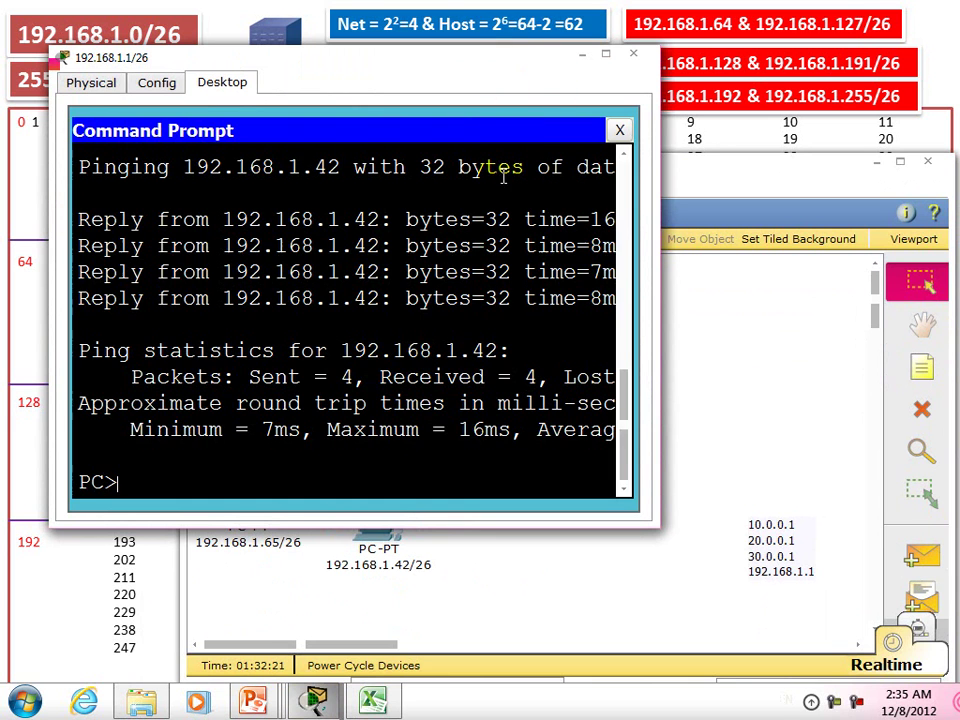
pyautogui.moveTo(510, 60); pyautogui.dragTo(917, 82)
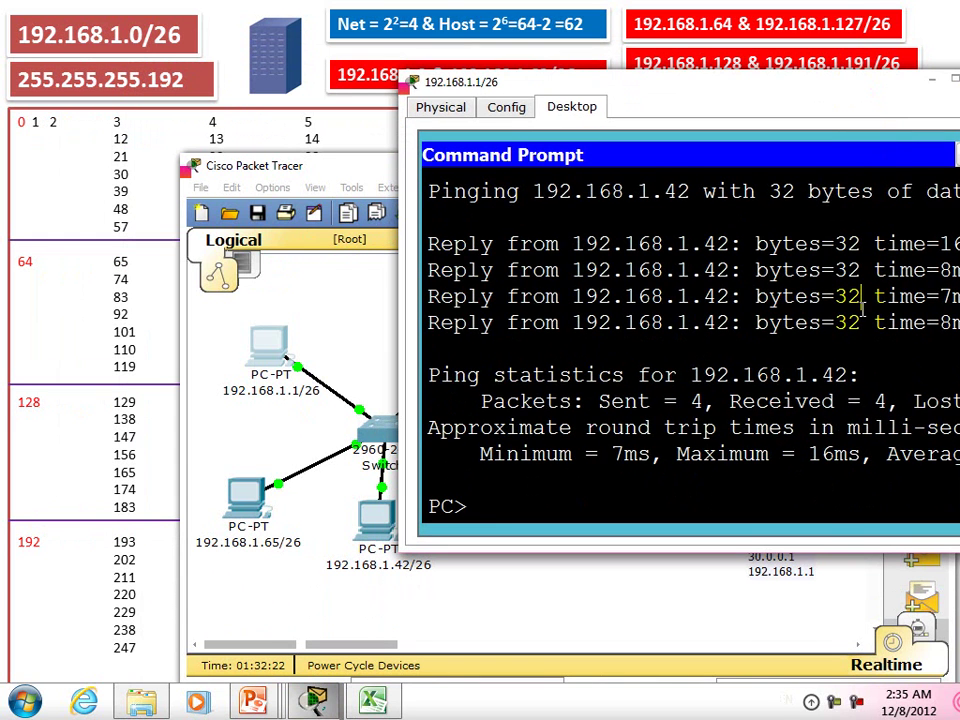
pyautogui.press('Return')
pyautogui.write('\\')
pyautogui.press('Return')
pyautogui.press('Return')
pyautogui.press('Return')
pyautogui.press('Return')
pyautogui.press('Return')
pyautogui.press('Return')
pyautogui.press('Return')
pyautogui.press('Return')
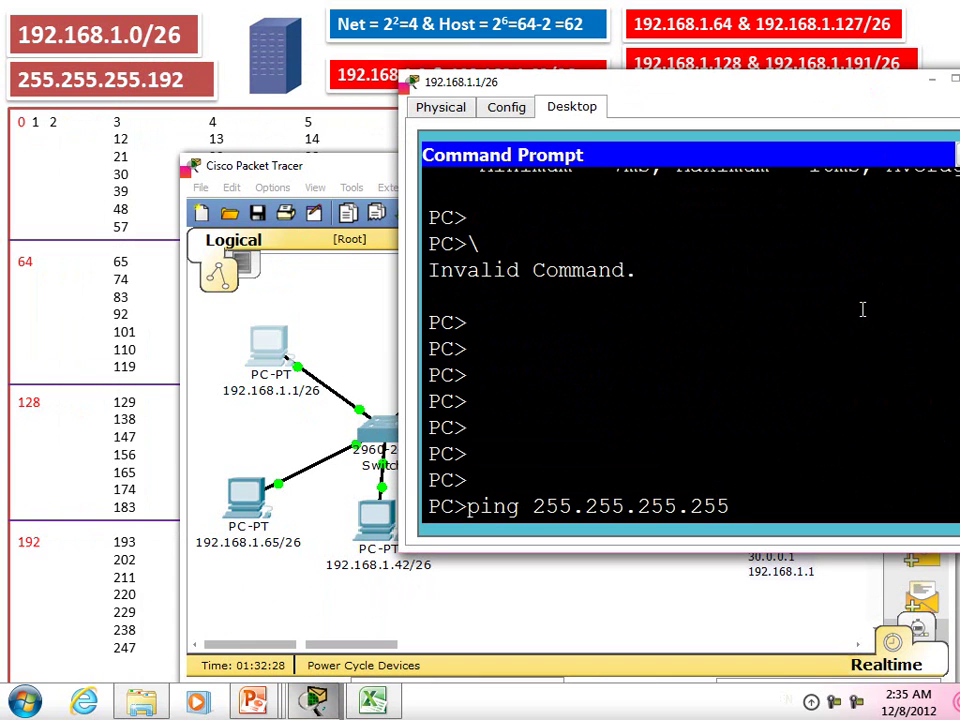
pyautogui.click(140, 205)
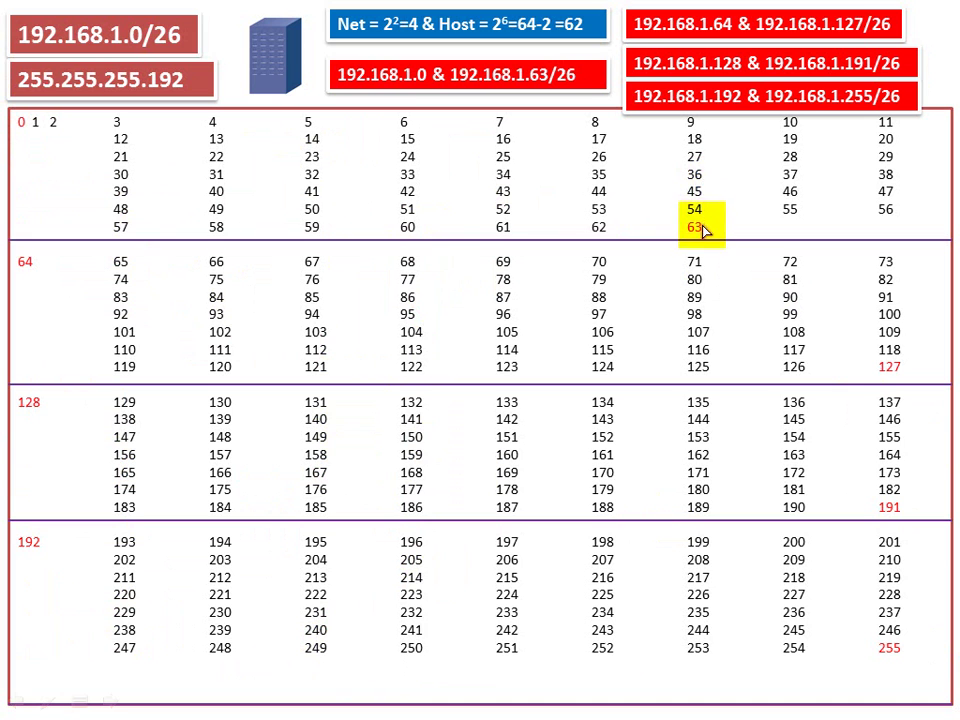
pyautogui.hotkey('alt', 'Tab')
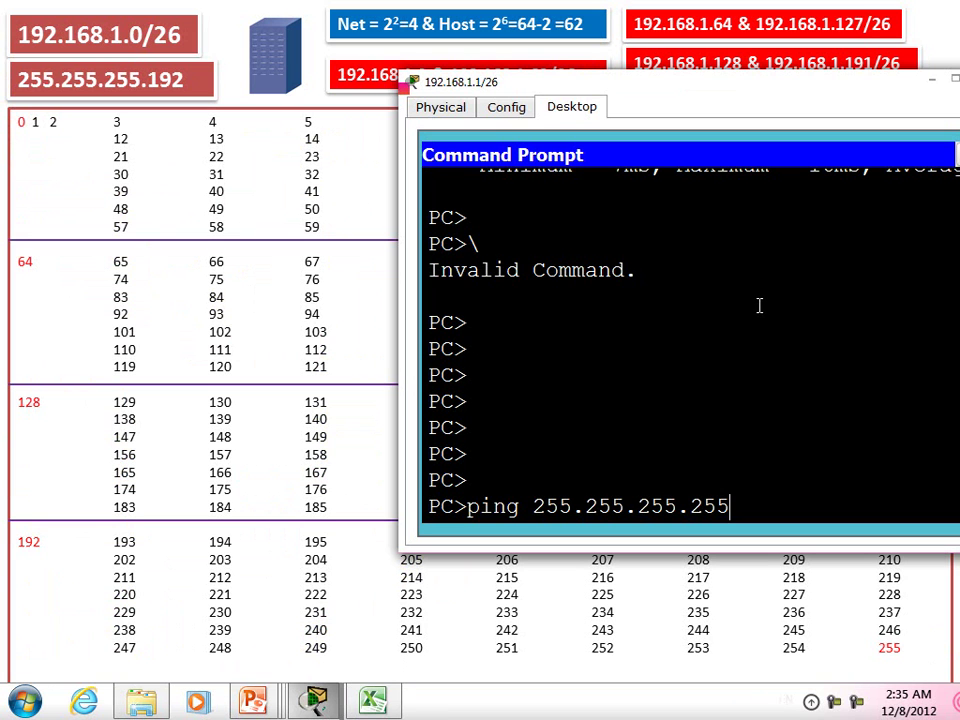
pyautogui.hotkey('ctrl', 'c')
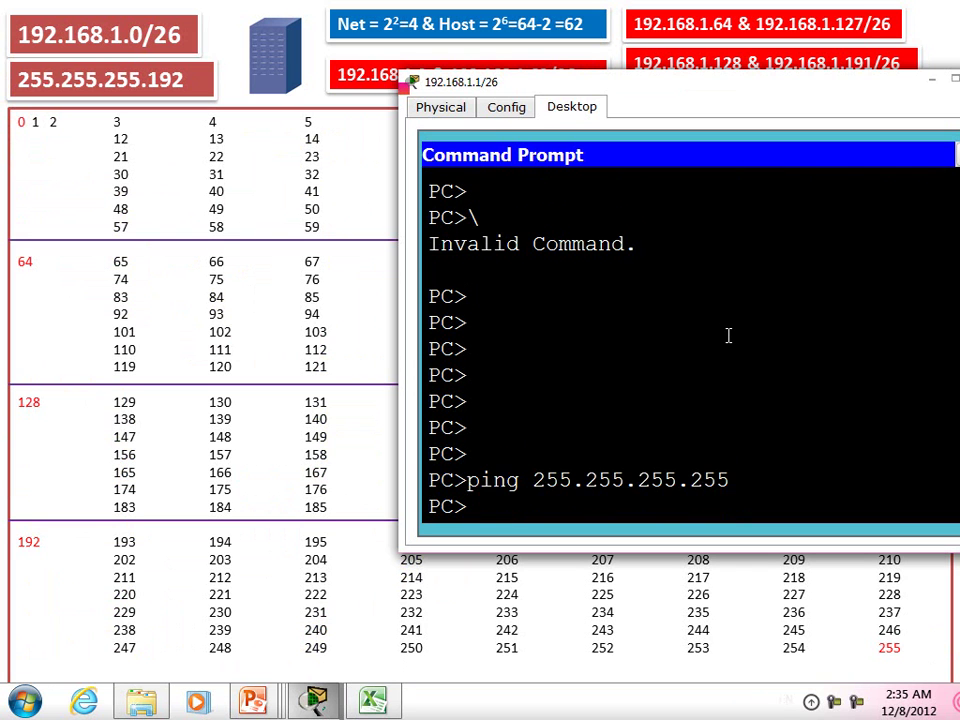
# Ping the first subnet's broadcast address 192.168.1.63 from PC 192.168.1.1/26, then interrupt the ping.
pyautogui.press('Return')
pyautogui.press('Return')
pyautogui.press('Return')
pyautogui.press('Return')
pyautogui.press('Return')
pyautogui.hotkey('alt', 'Tab')
pyautogui.hotkey('alt', 'Tab')
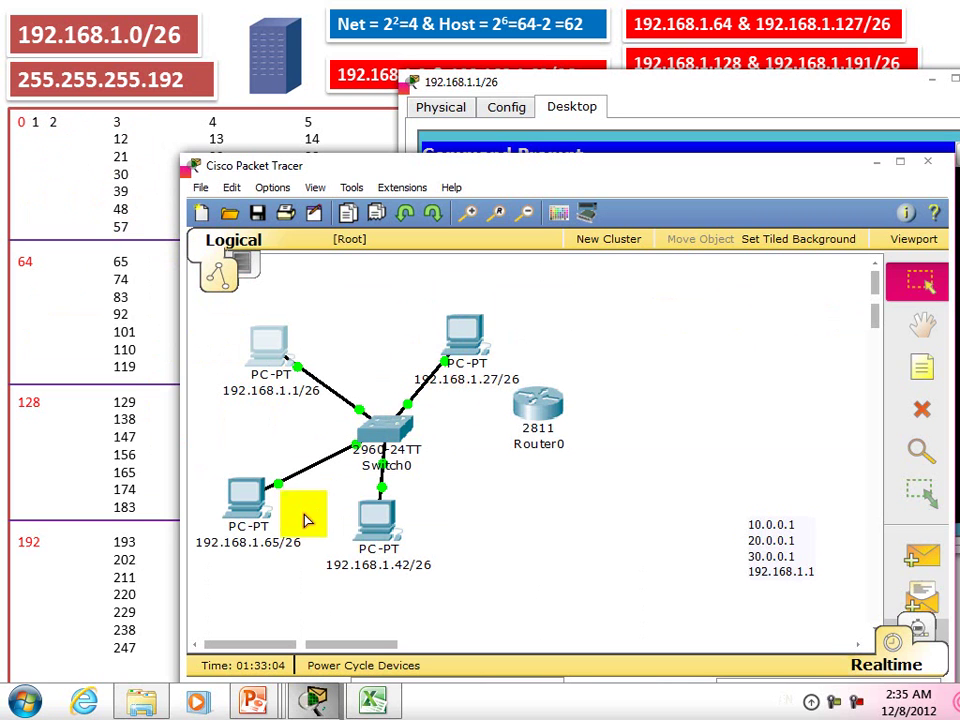
pyautogui.click(545, 466)
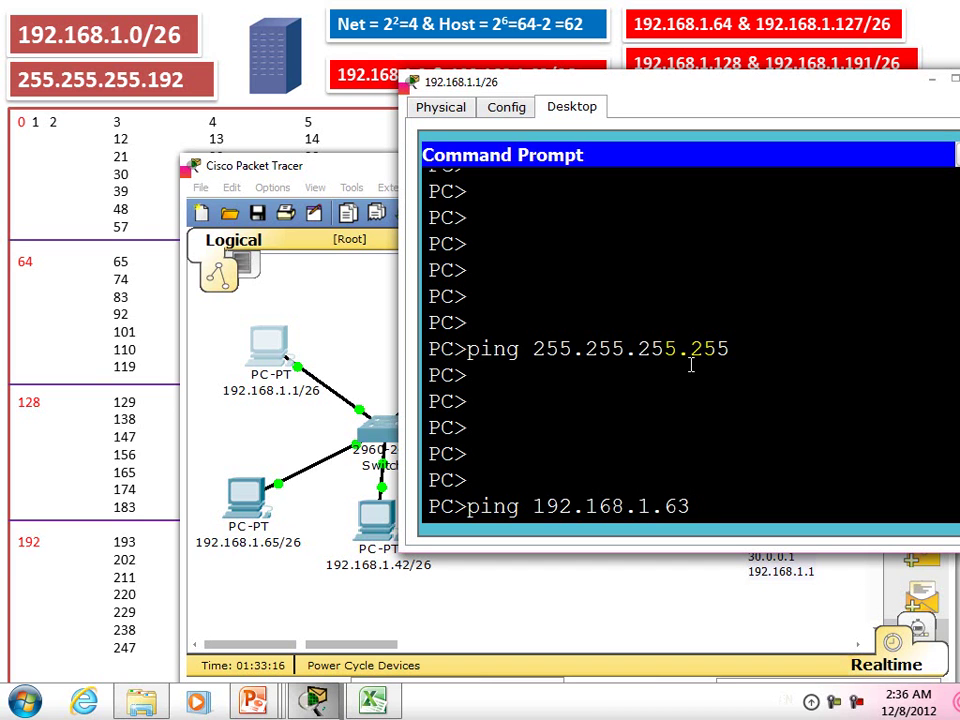
pyautogui.press('Return')
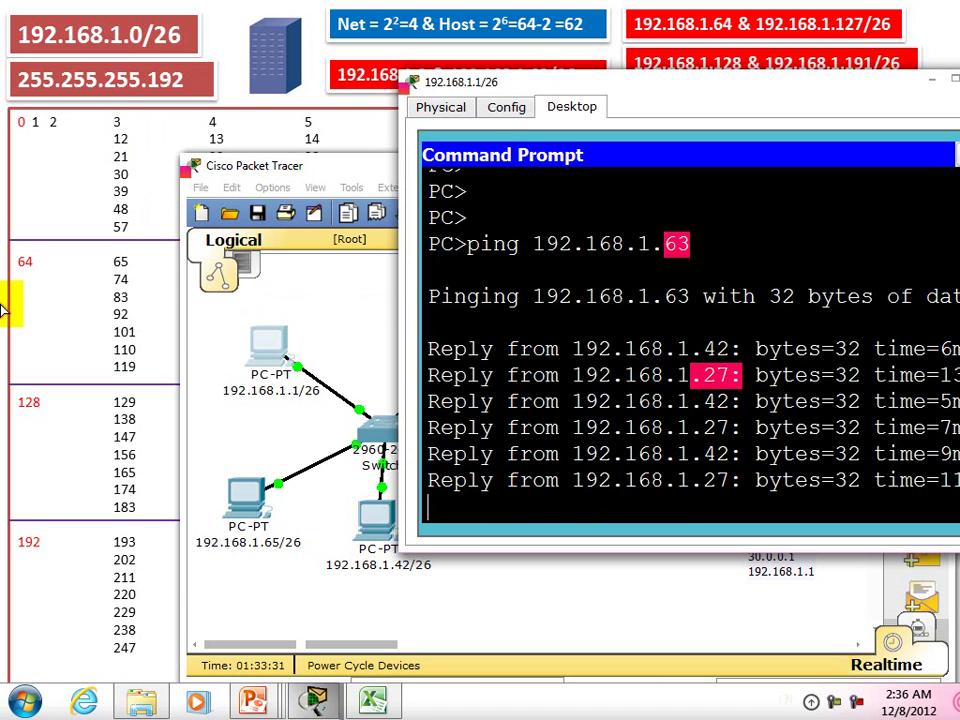
pyautogui.hotkey('ctrl', 'c')
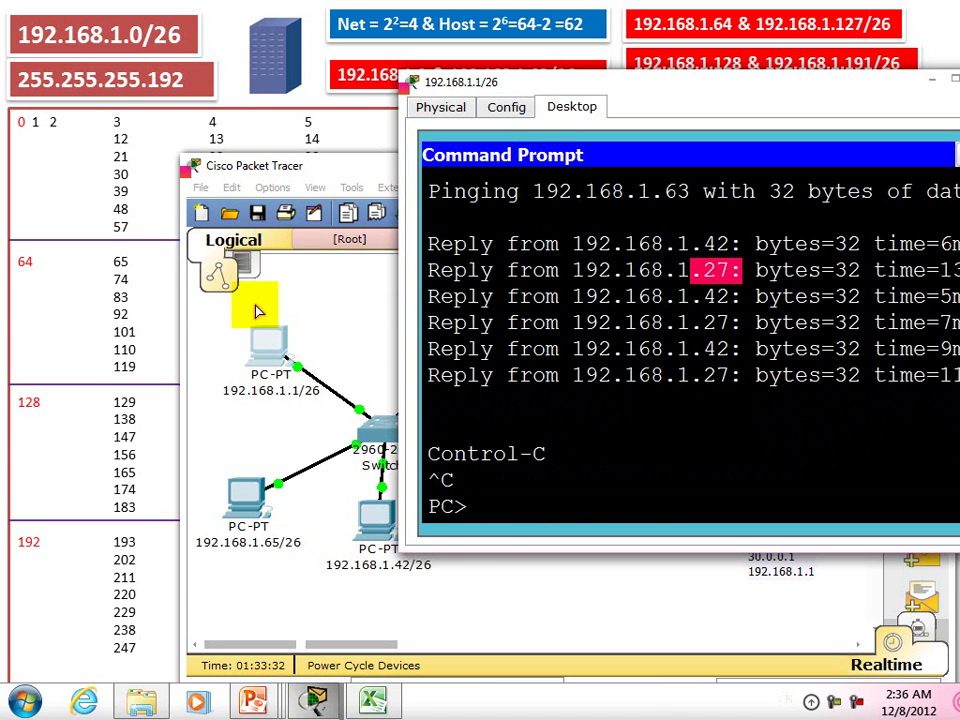
# Examine the PCs connected to Switch0 in the topology and return to the full-screen subnet slide.
pyautogui.click(262, 248)
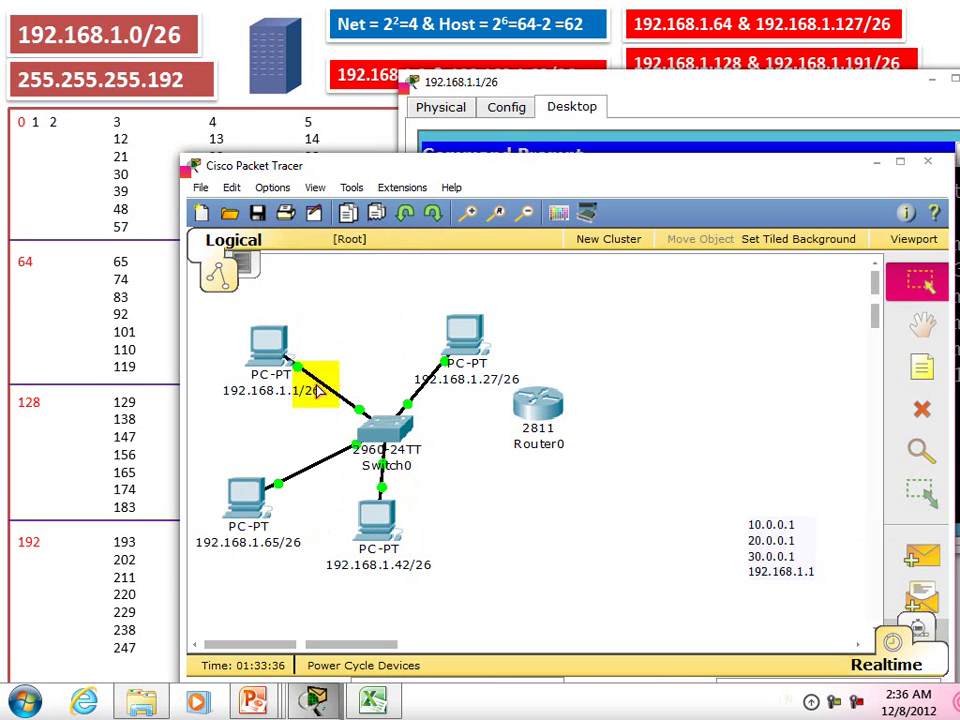
pyautogui.moveTo(485, 388)
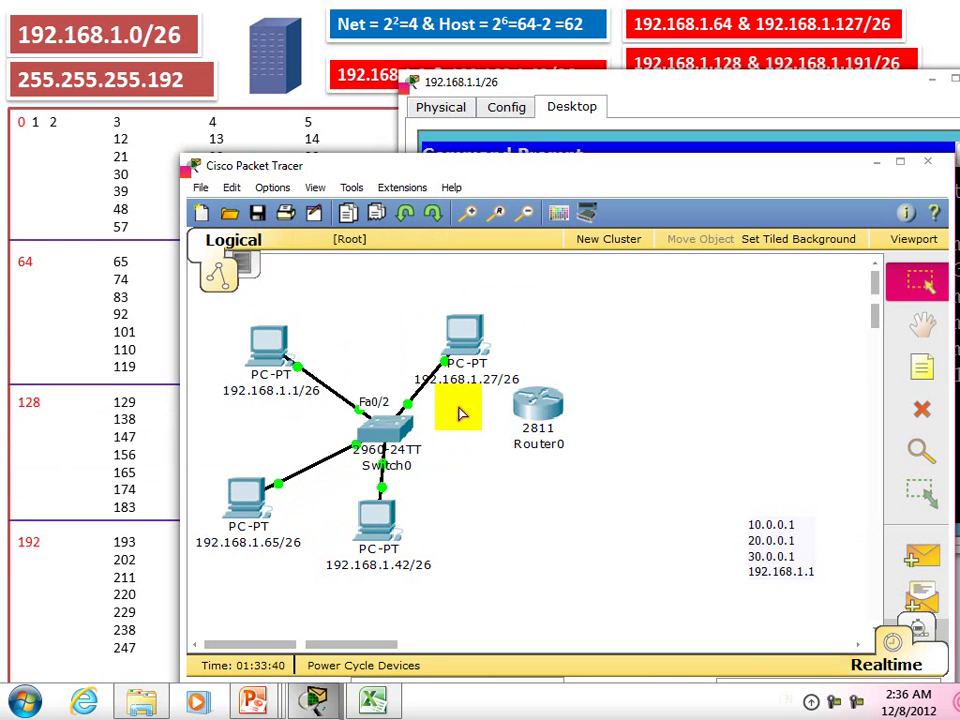
pyautogui.moveTo(474, 322)
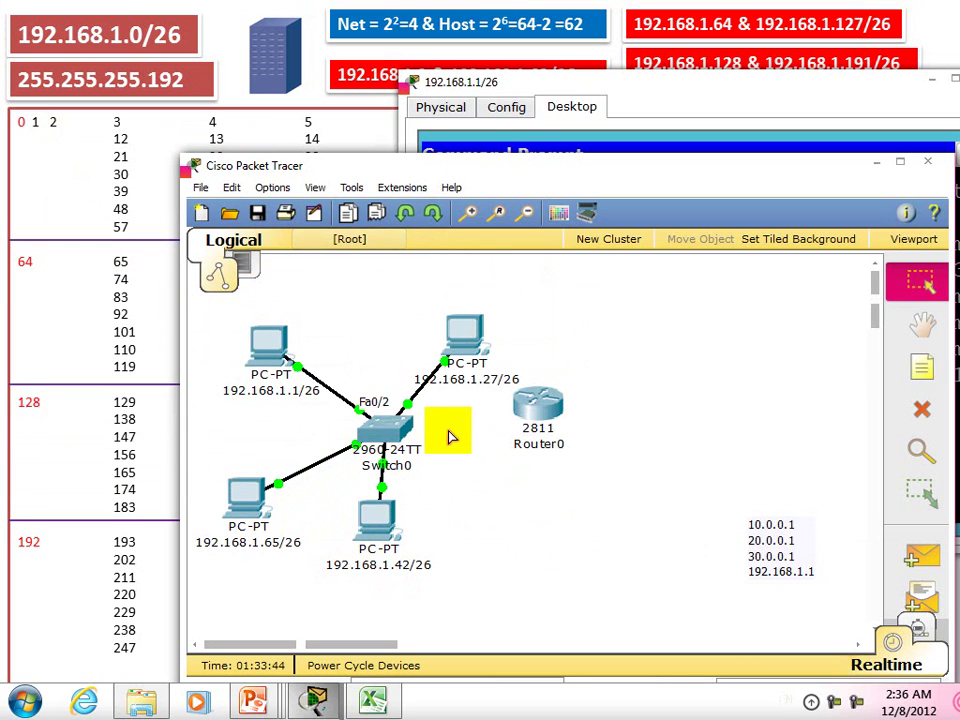
pyautogui.click(138, 235)
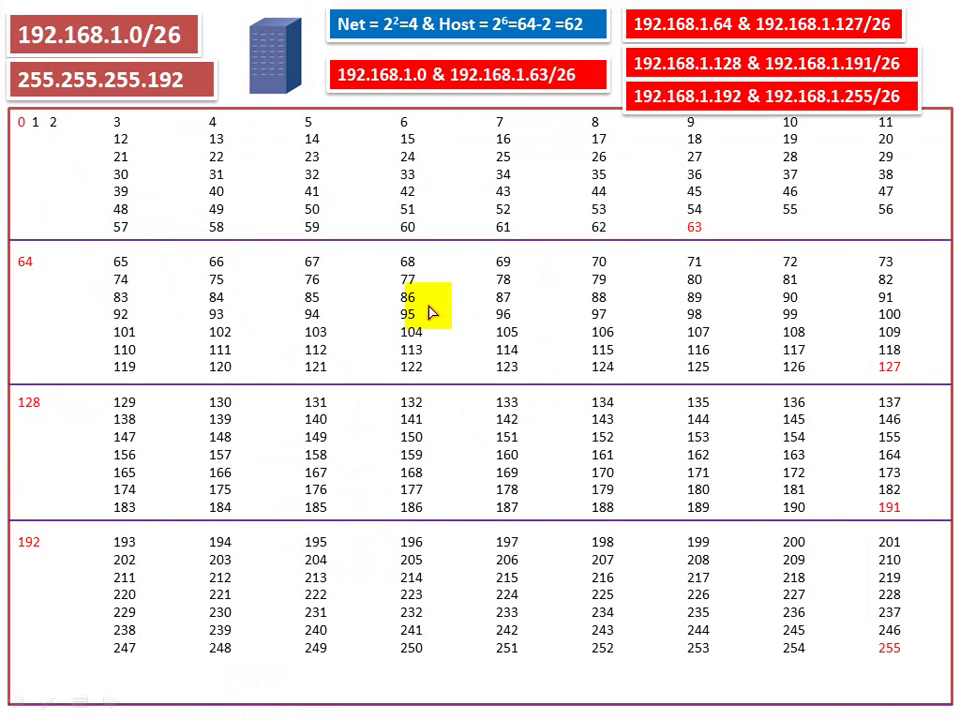